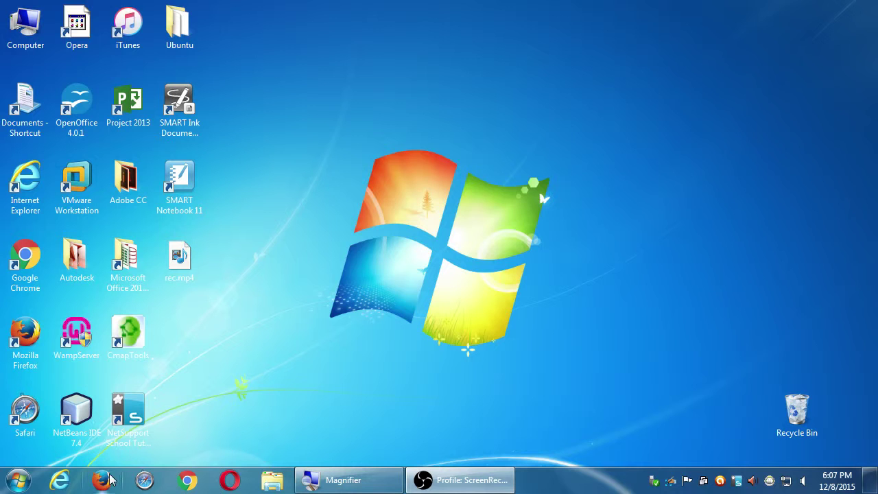
Launch Firefox, dismiss its clean-up notification and select the current web address.
left_click(113, 479)
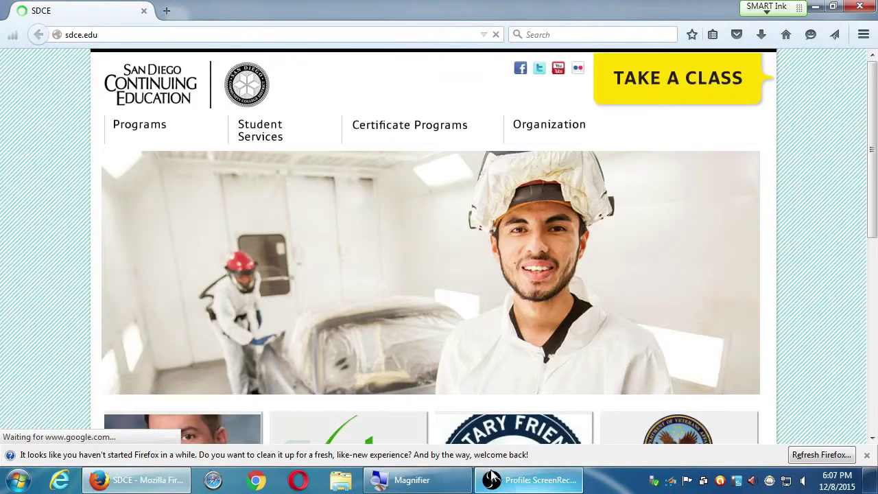
left_click(865, 454)
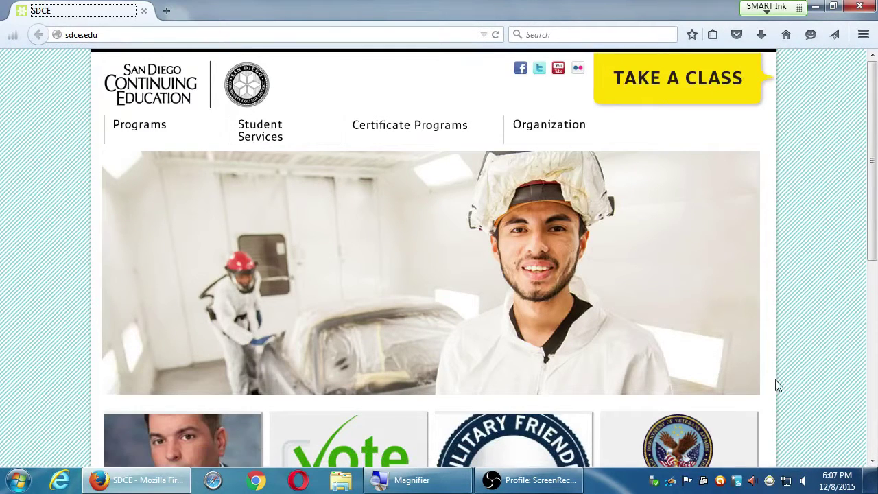
left_click(308, 37)
Go to twitter.com to load Twitter's signed-out landing page.
type("twitter.com")
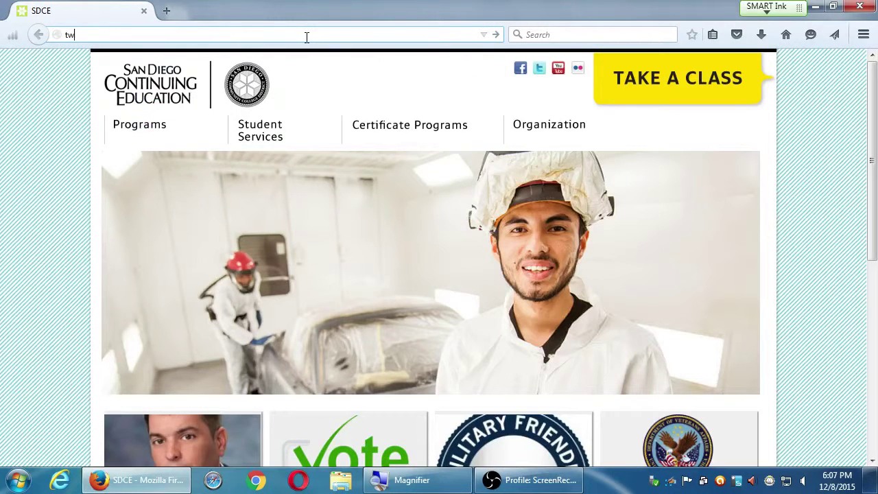
key("Return")
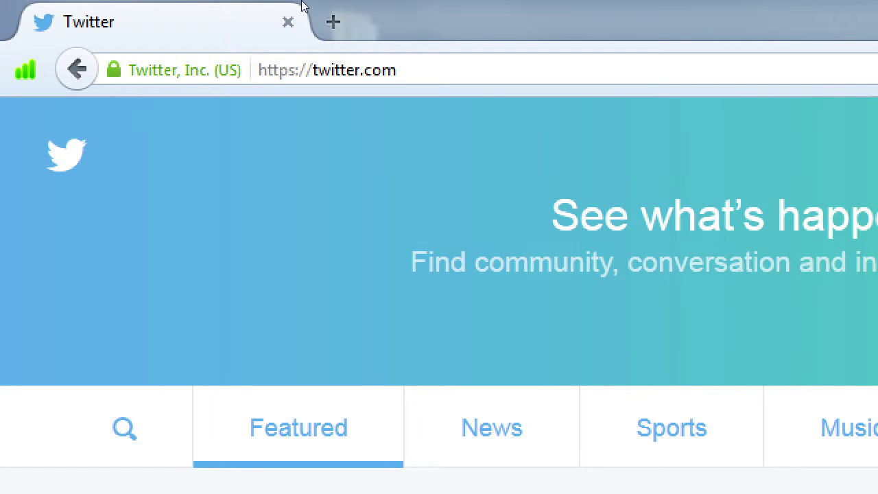
key("super+minus")
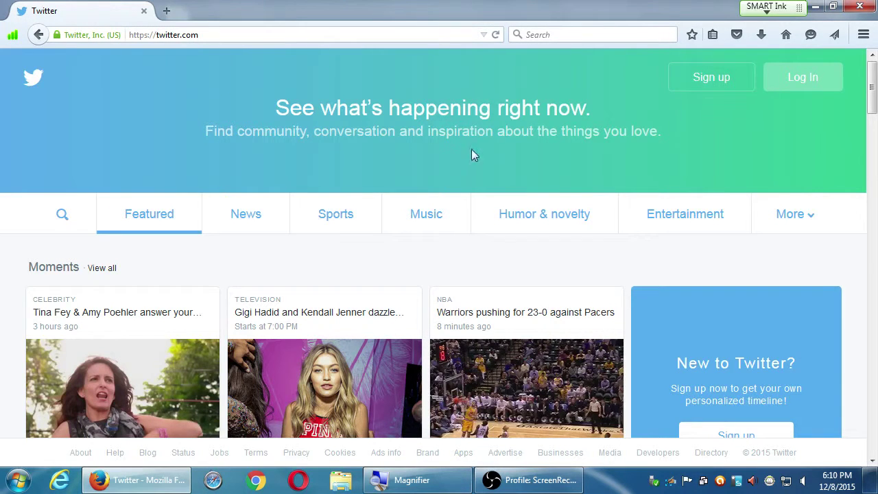
scroll(802, 268, "down", 10)
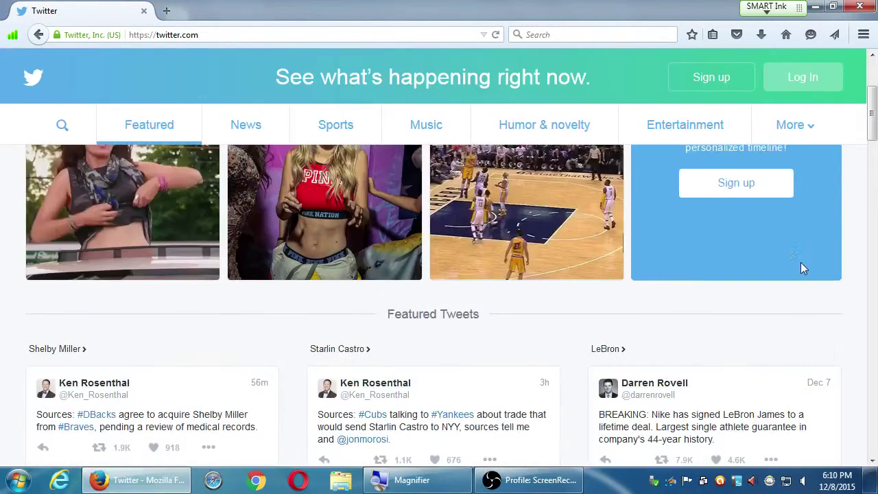
scroll(800, 262, "down", 12)
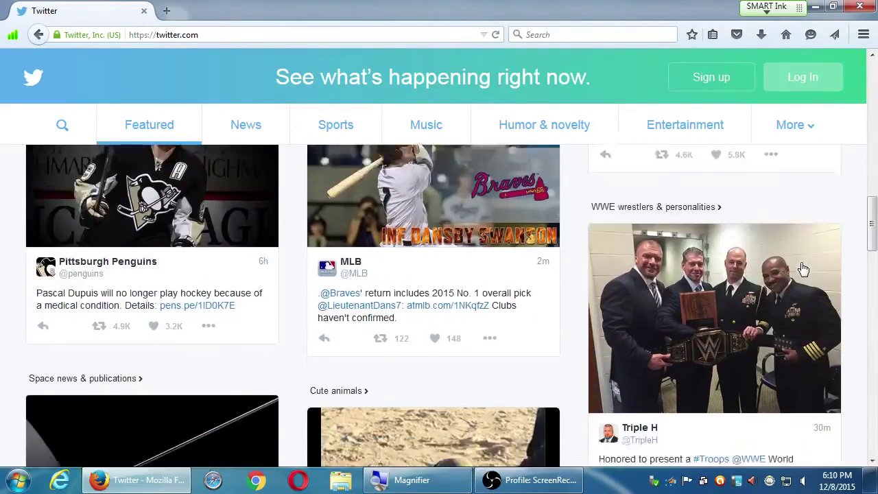
scroll(802, 268, "down", 8)
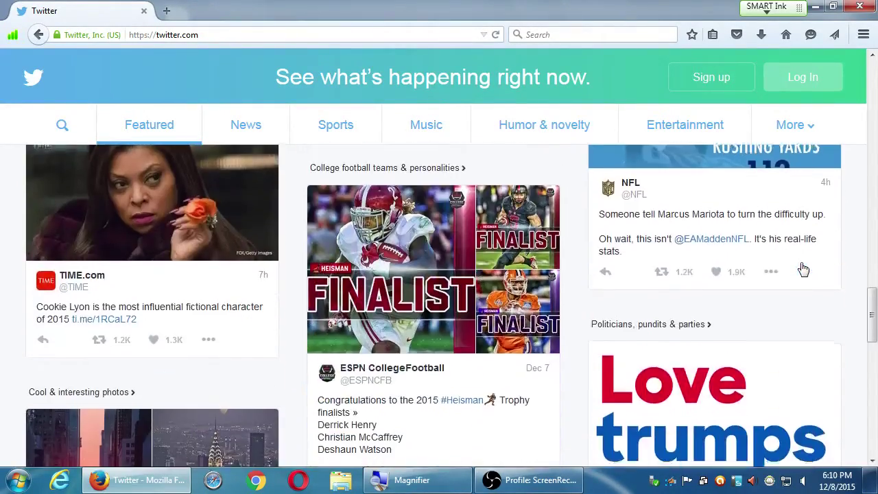
scroll(802, 268, "down", 10)
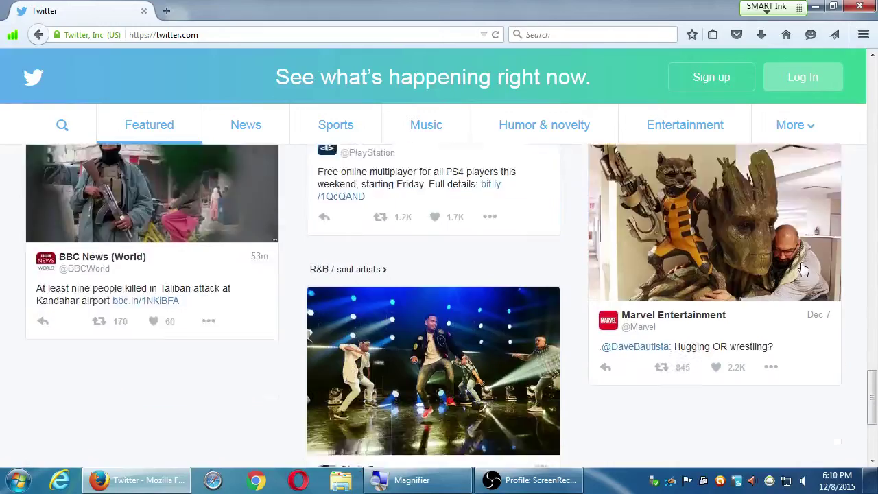
scroll(802, 267, "down", 10)
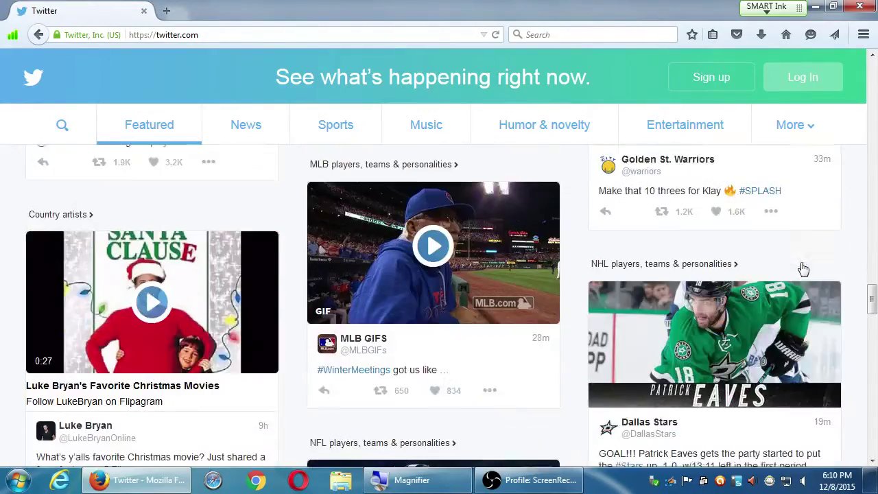
scroll(803, 269, "down", 10)
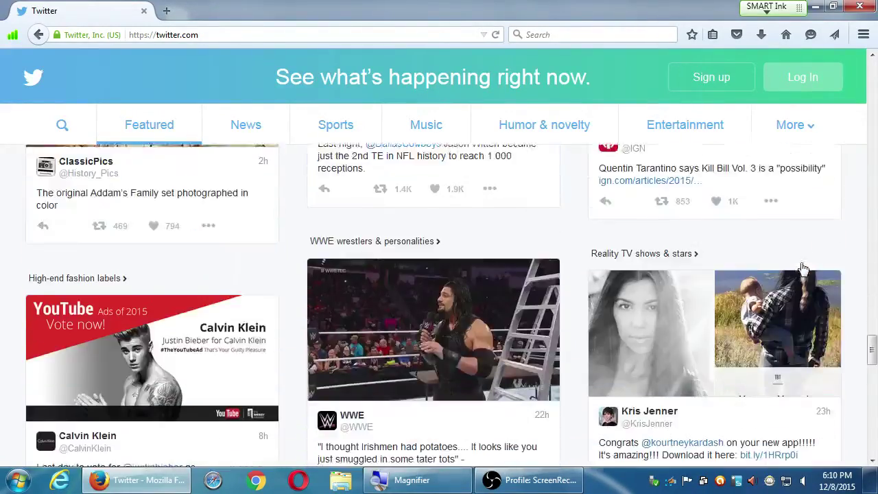
scroll(803, 269, "down", 10)
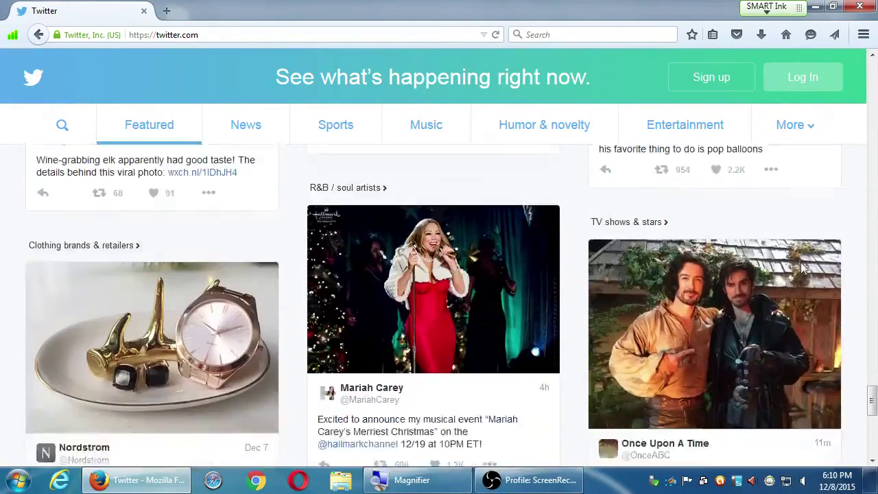
scroll(803, 269, "down", 5)
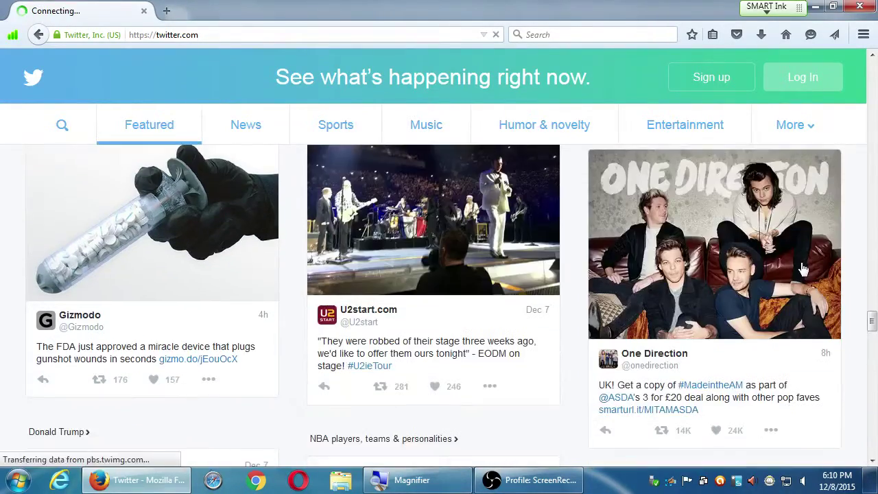
scroll(803, 269, "down", 8)
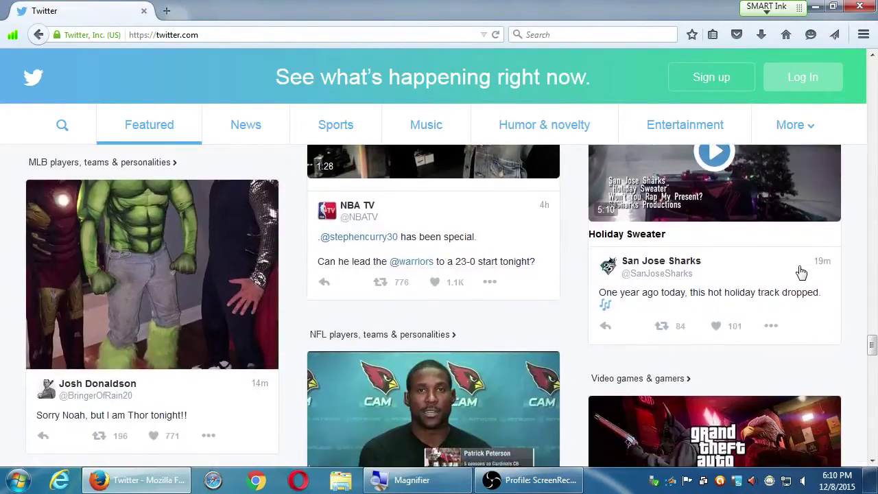
scroll(795, 288, "down", 5)
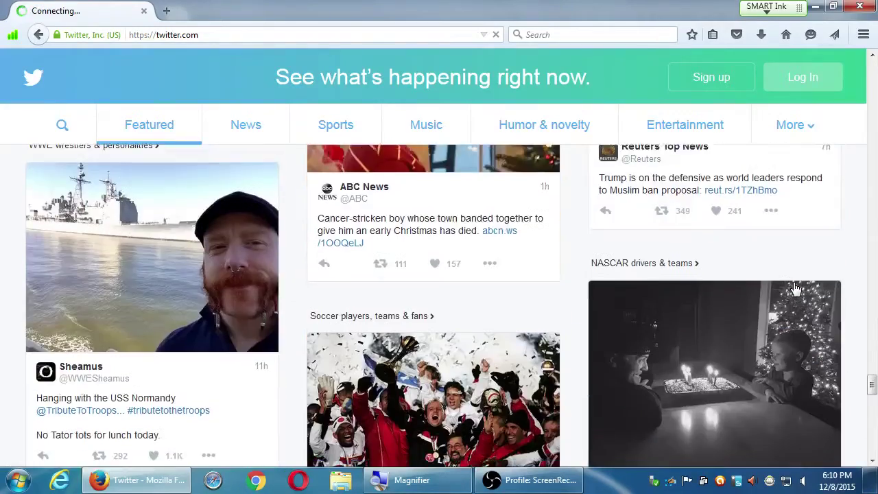
key("Home")
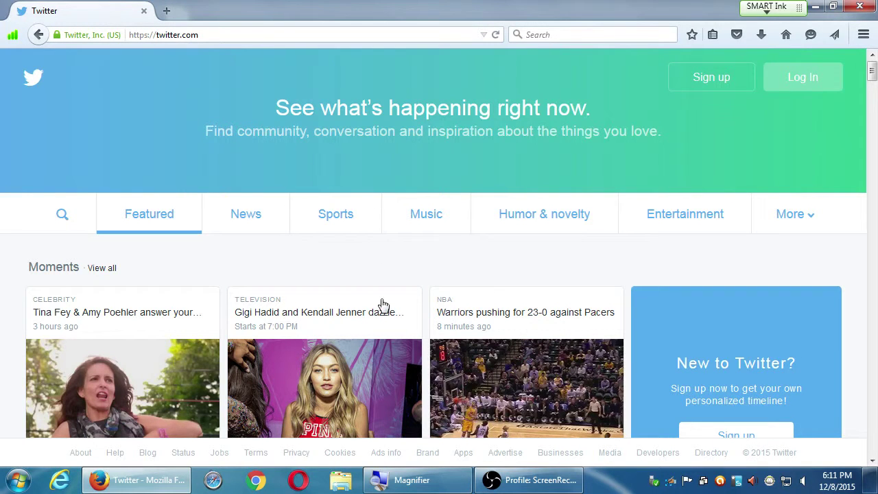
scroll(387, 280, "down", 10)
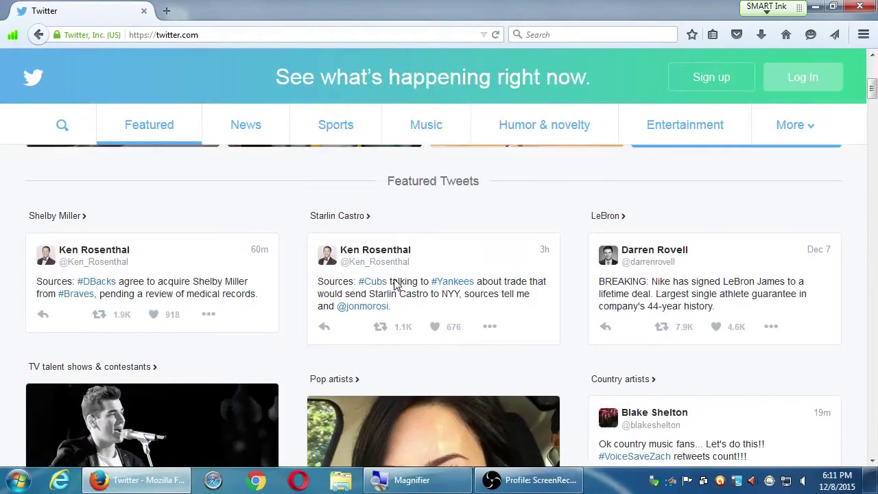
scroll(303, 273, "up", 10)
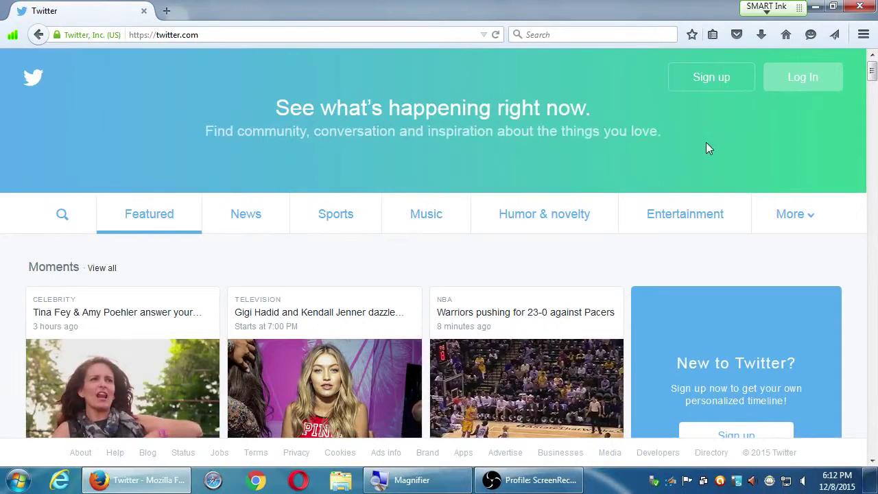
Open Twitter's Sign up form and move focus to the Full name field.
left_click(707, 86)
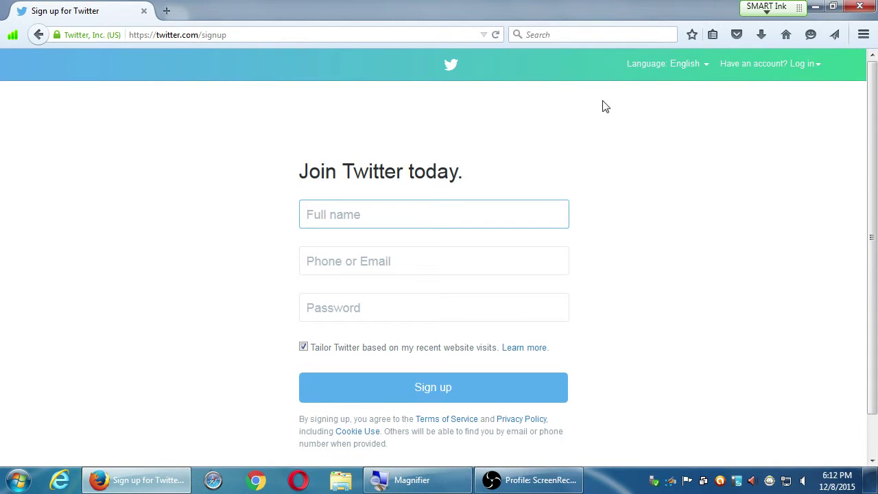
left_click(640, 180)
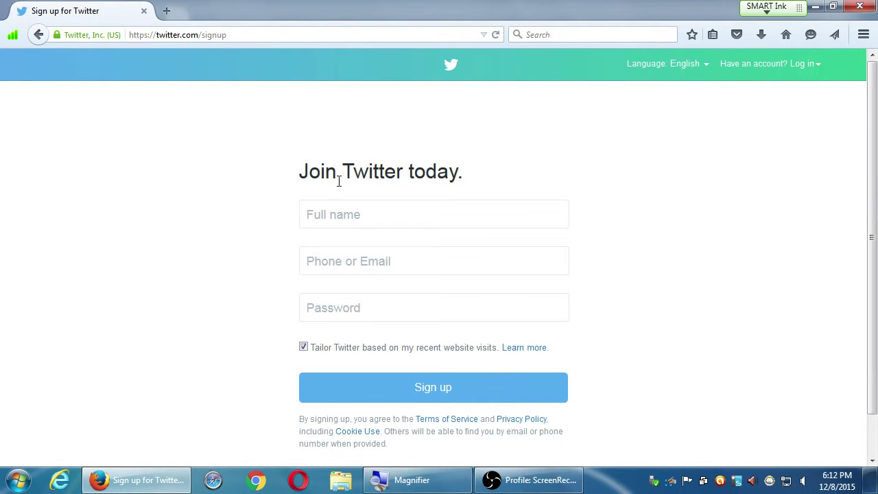
left_click_drag(302, 171, 524, 160)
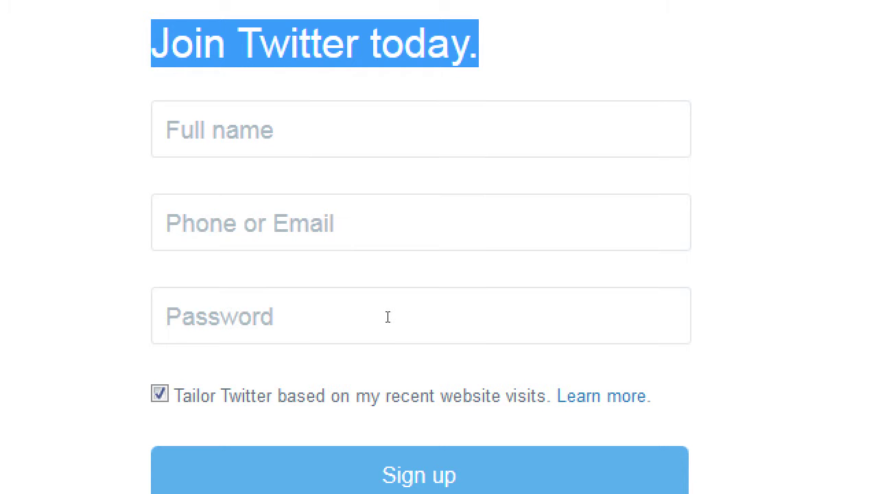
key("Tab")
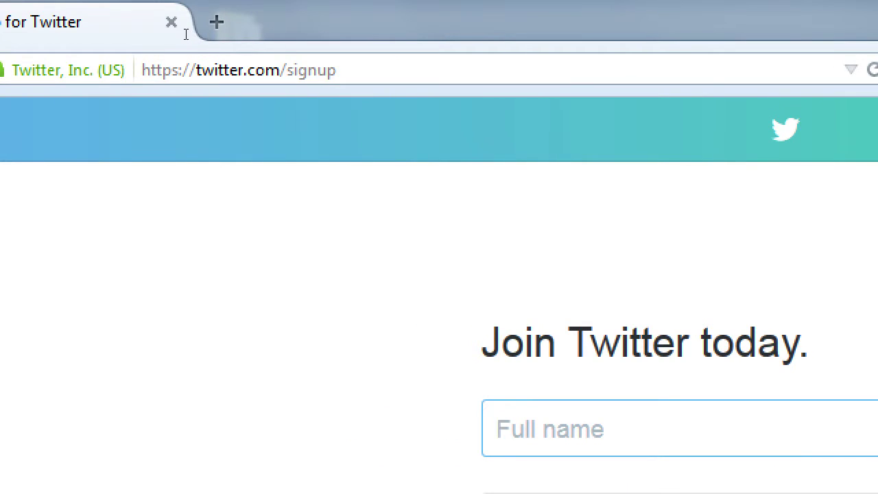
Replace 'signup' in the address with sample handles, ending at twitter.com/coke, without loading.
double_click(310, 70)
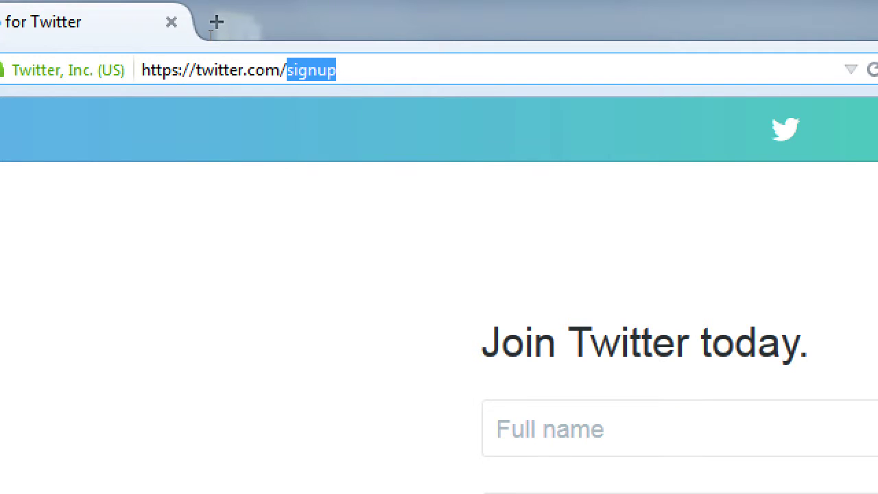
left_click(530, 330)
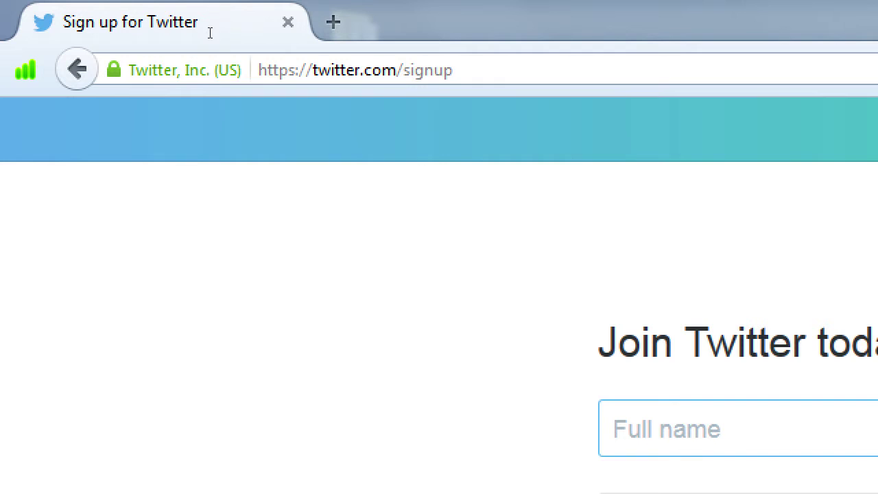
double_click(428, 70)
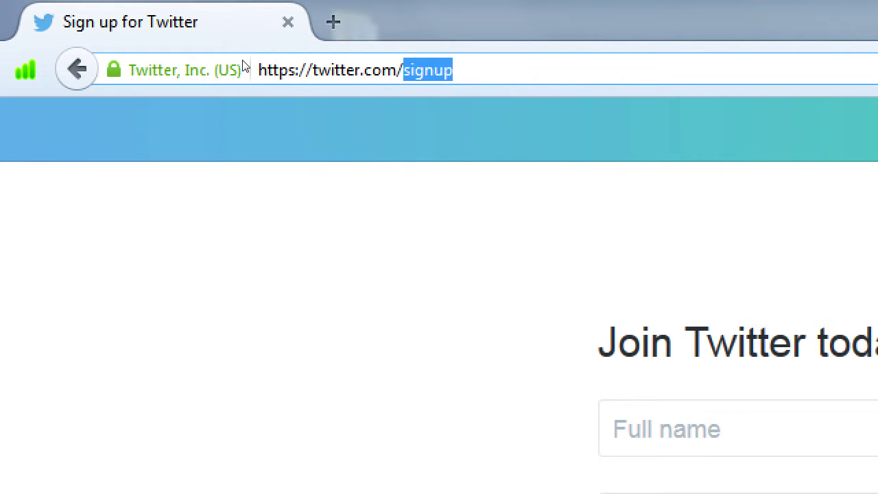
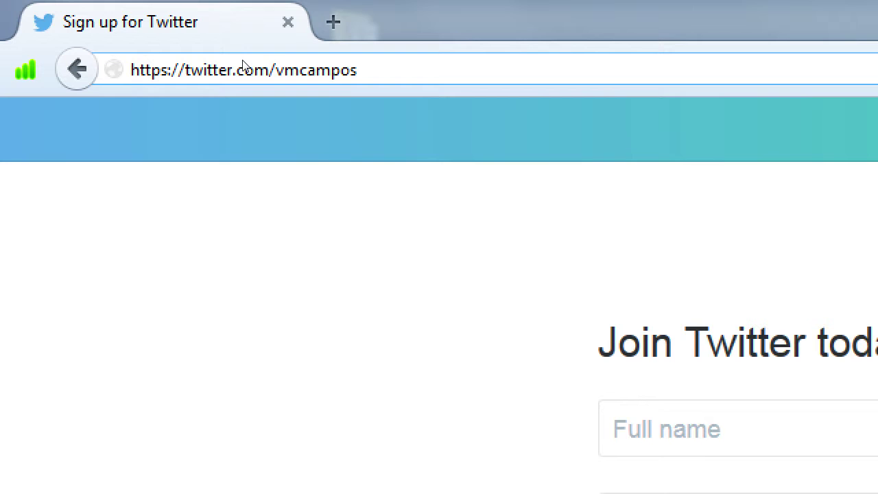
key("ctrl+shift+Left")
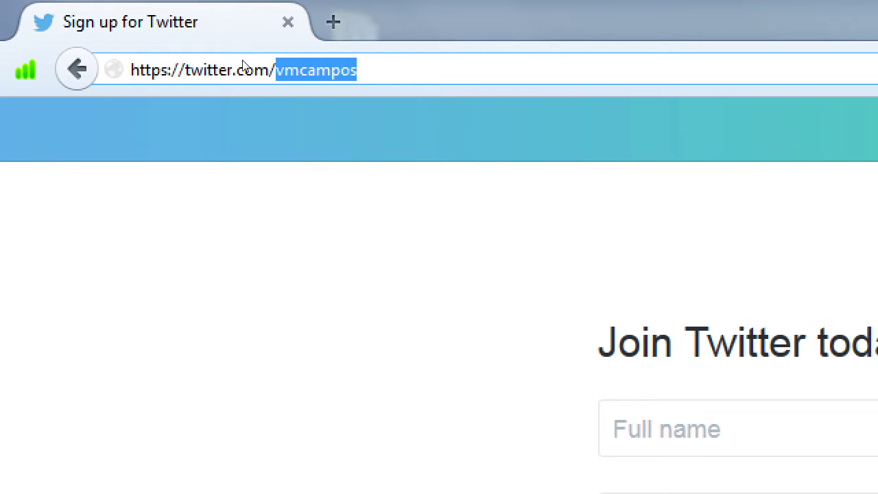
type("victor")
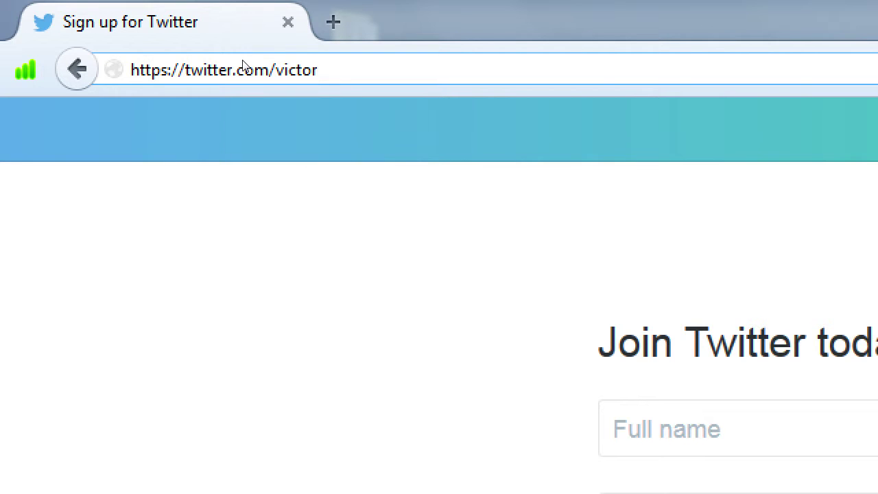
key("ctrl+shift+Left")
type("citibank")
key("ctrl+shift+Left")
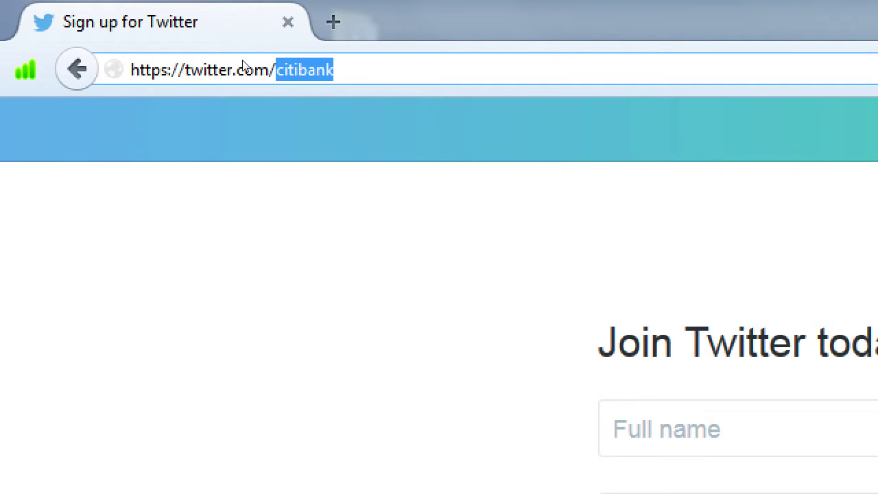
type("coke")
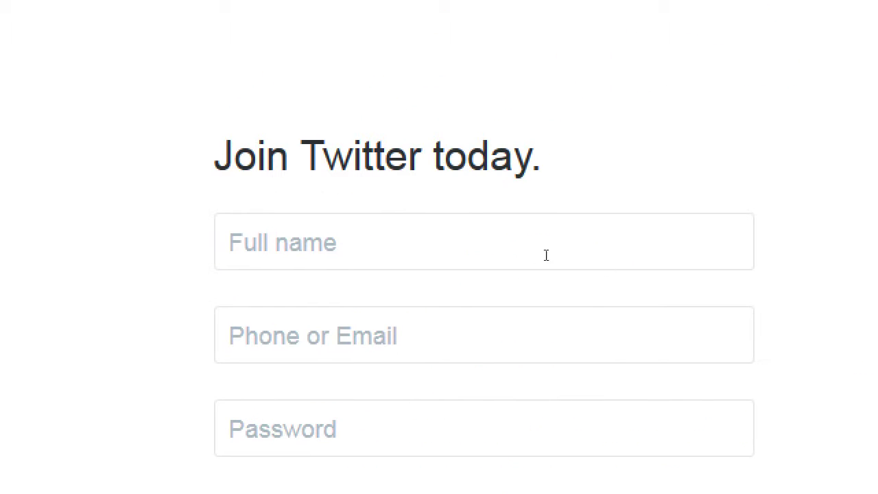
left_click(730, 132)
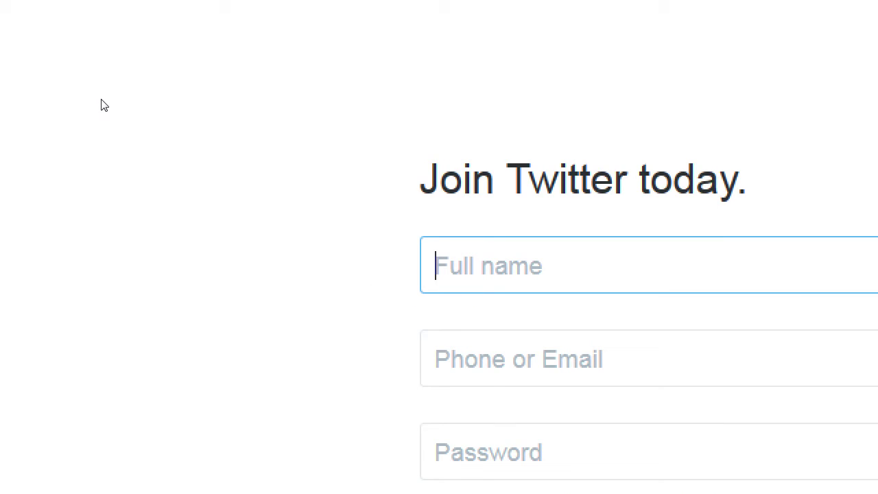
left_click(160, 55)
key("End")
key("ctrl+shift+Left")
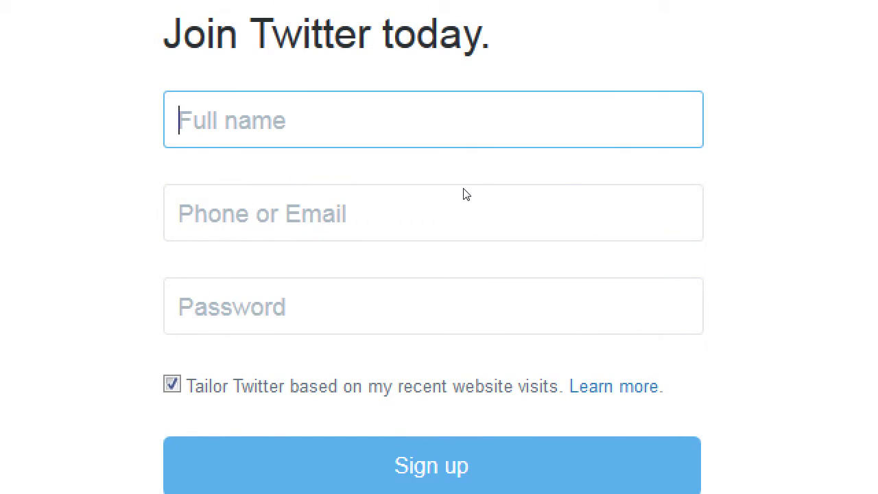
Enter Victor's Bakery as the full name and move to the Phone or Email field.
type("Victor'sB")
key("BackSpace")
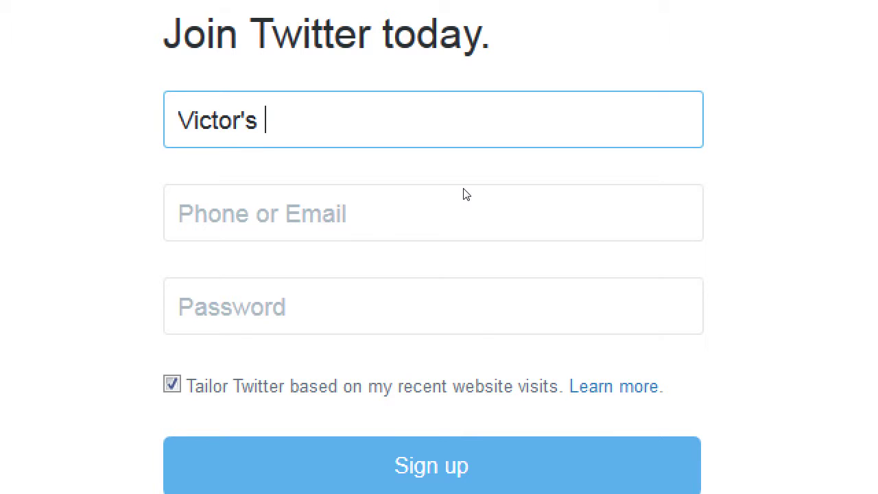
type("Bakery")
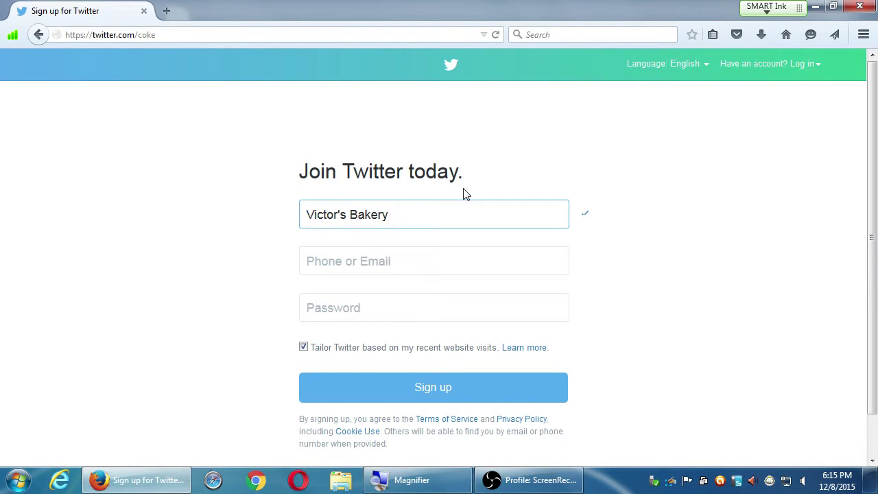
key("Tab")
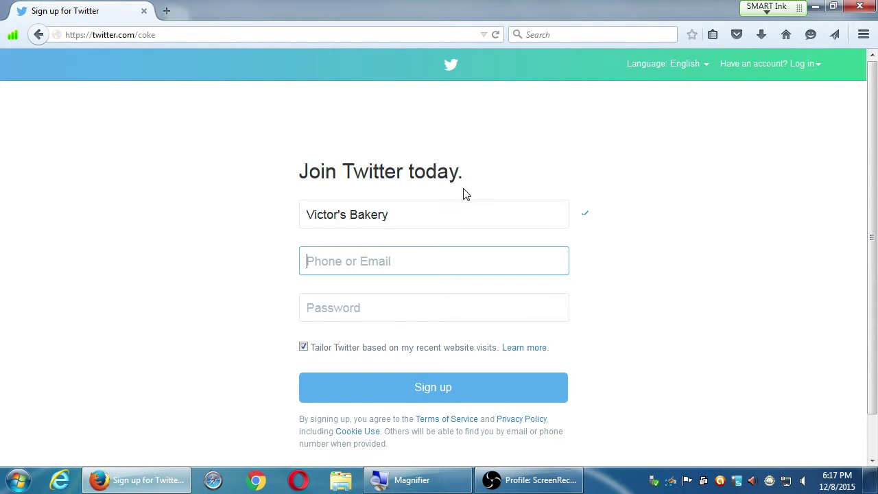
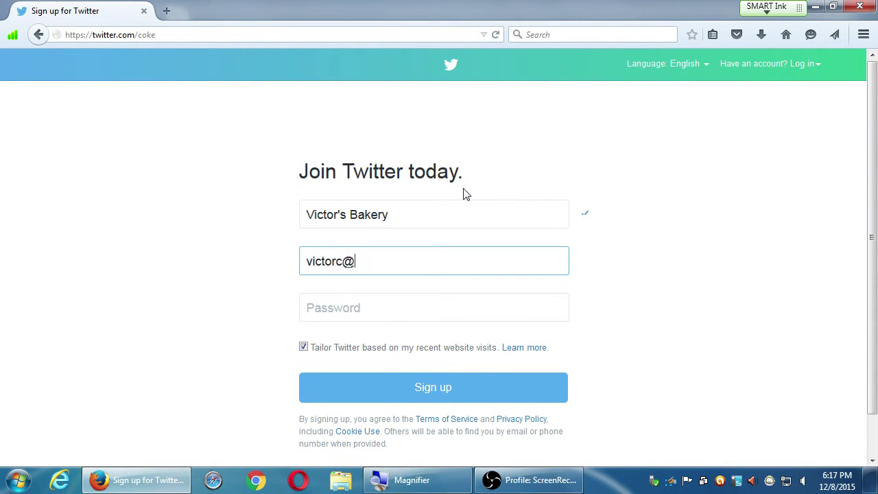
Enter the bakery's e-mail address with a .xyz domain, then type the account password.
key("Tab")
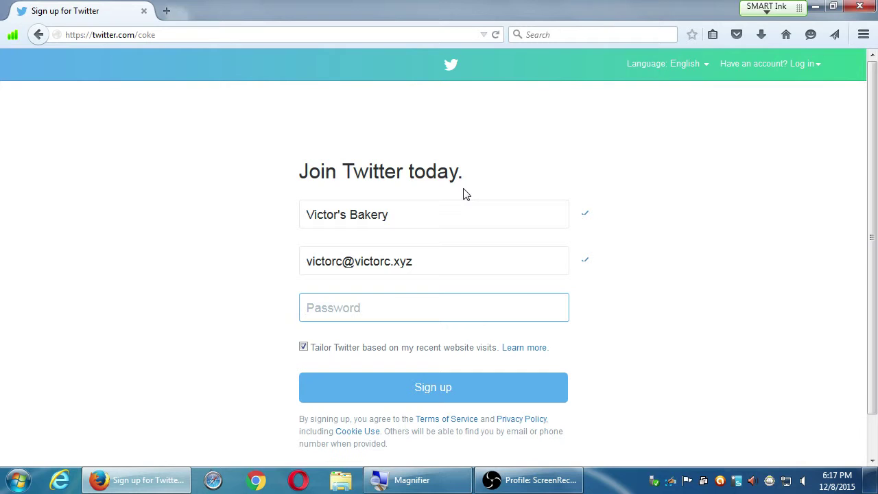
type("********")
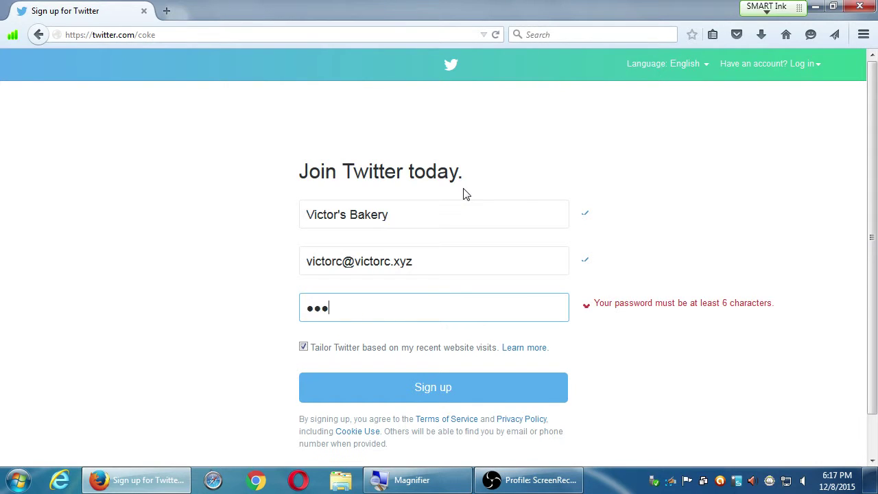
type("******")
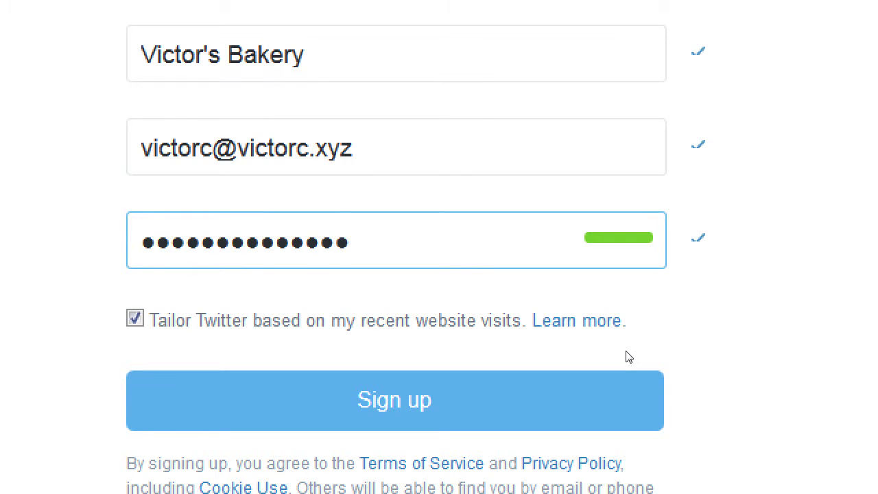
Uncheck tailoring based on recent website visits and submit the sign-up form.
left_click(304, 353)
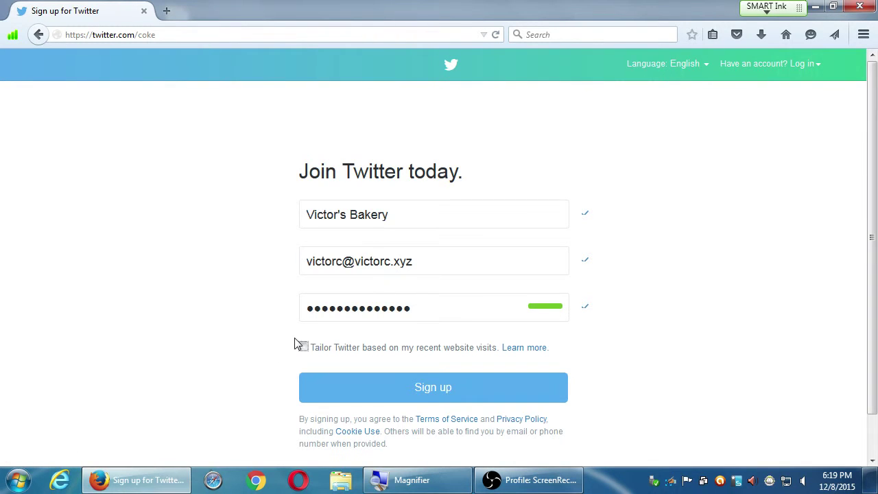
left_click(370, 388)
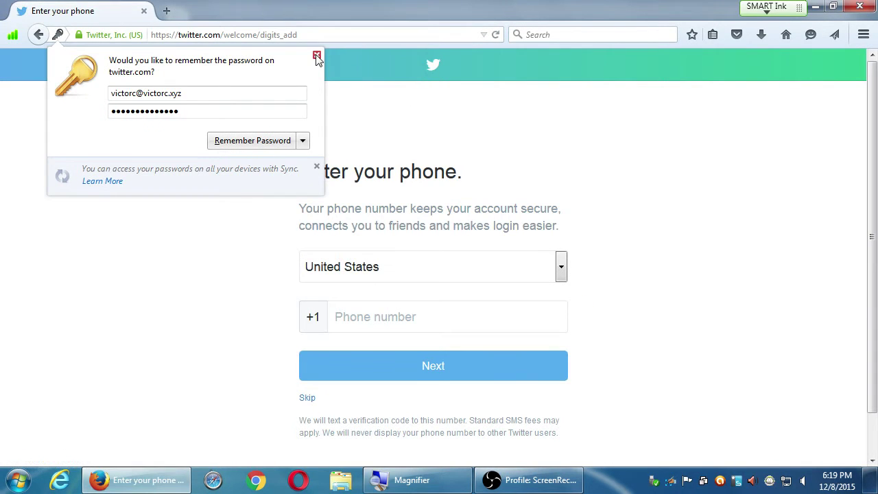
Dismiss Firefox's Remember Password offer on the Enter your phone page.
left_click(316, 55)
scroll(688, 171, "down", 1)
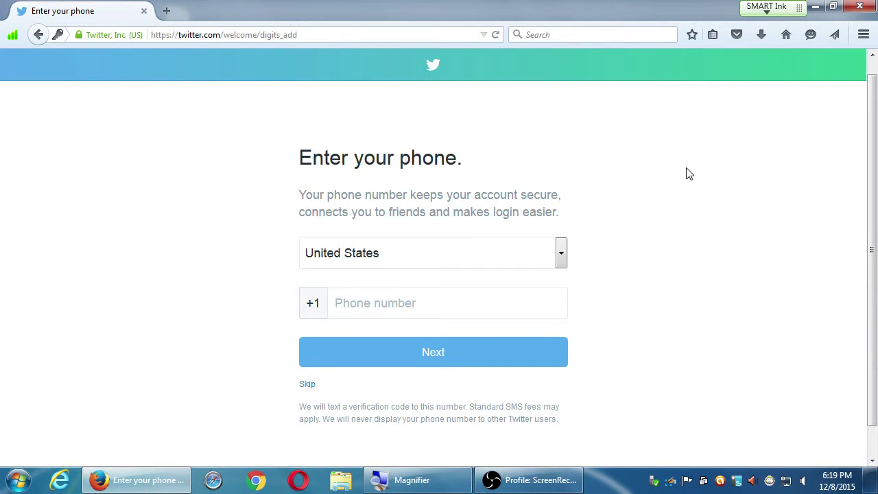
scroll(689, 174, "up", 1)
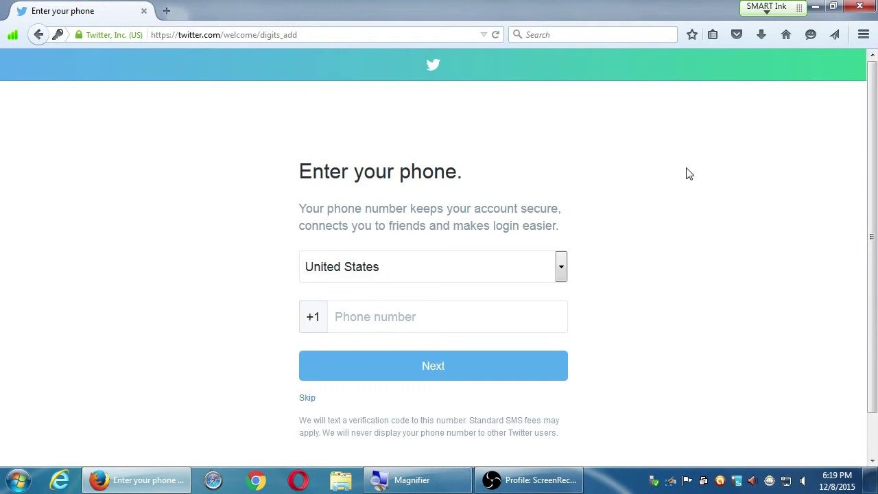
key("super+plus")
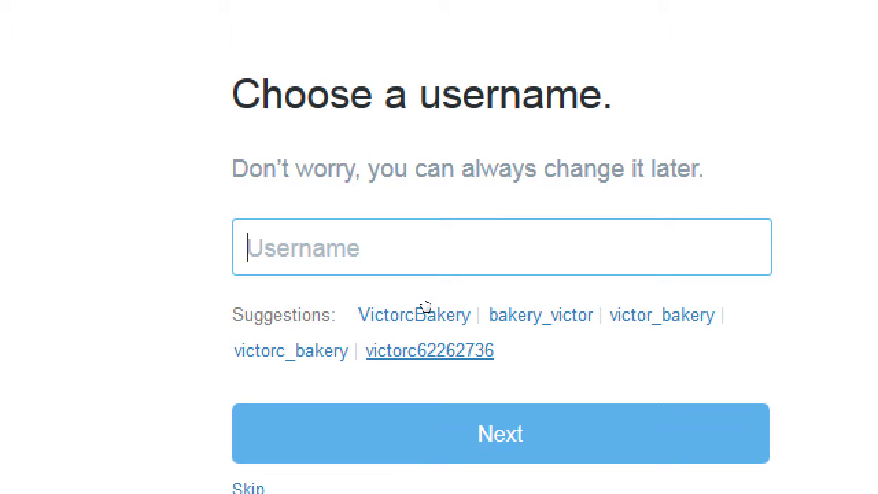
Change the username entry from Victor's Bakery to VictorsBakery.
type("Victor's ")
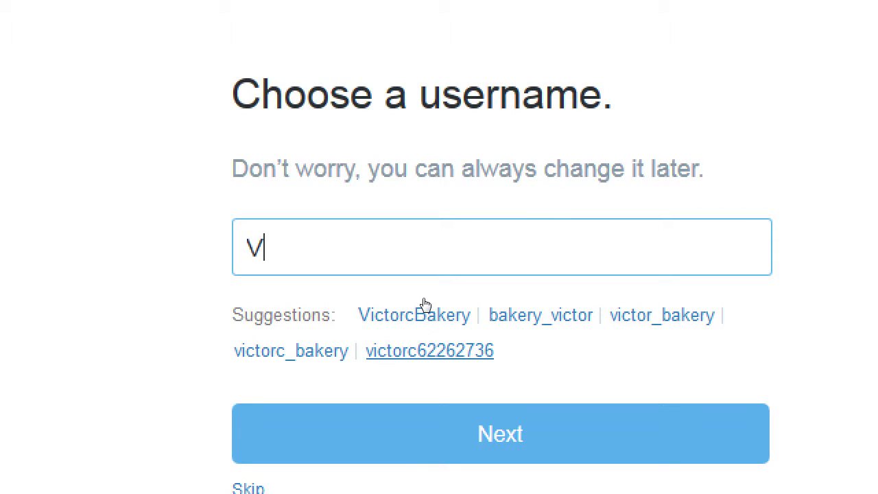
type("Bakery")
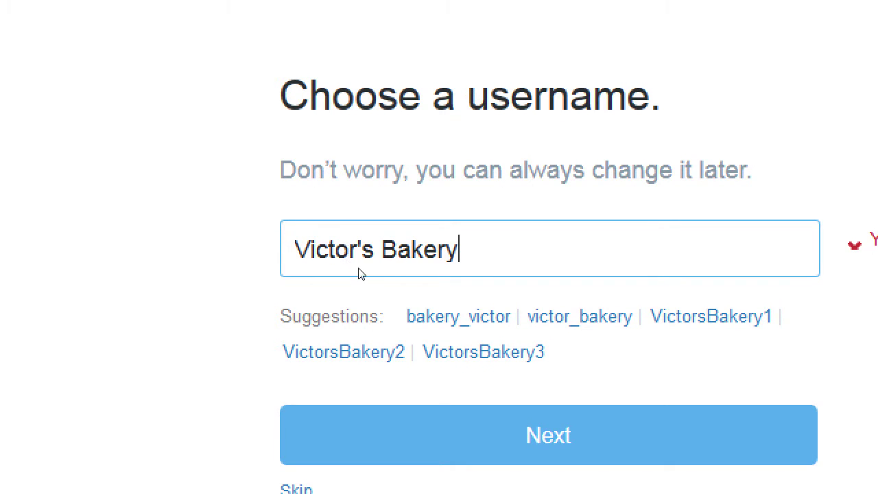
key("BackSpace")
key("BackSpace")
key("BackSpace")
key("BackSpace")
key("BackSpace")
key("BackSpace")
key("BackSpace")
key("BackSpace")
key("BackSpace")
type("sBakery")
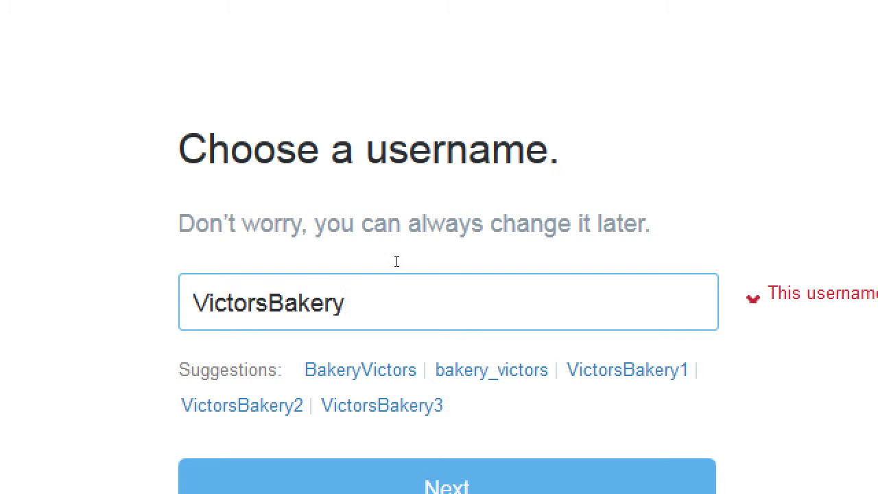
Add underscores between Victors and Bakery in the username and submit it with Next.
left_click_drag(341, 223, 496, 209)
left_click(497, 210)
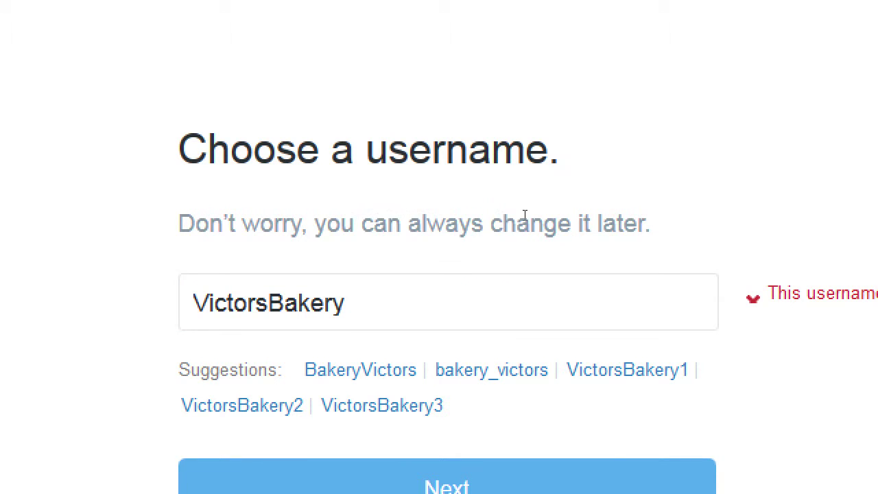
key("Tab")
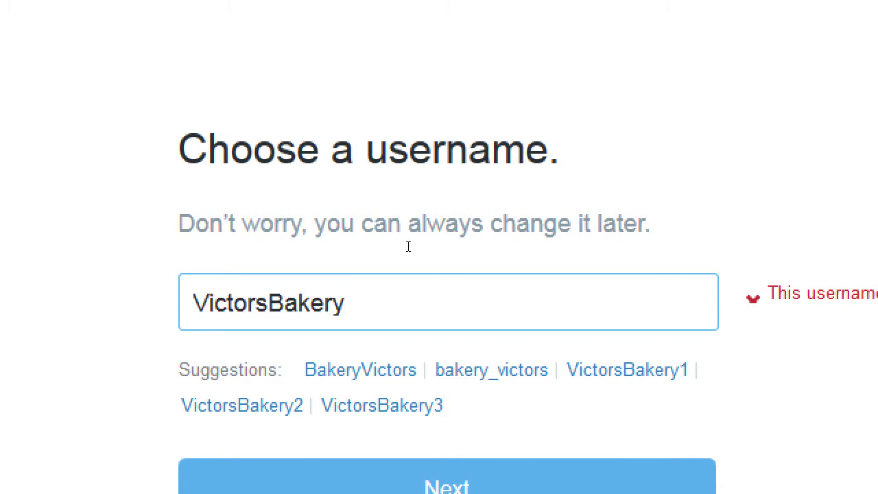
key("Left")
key("Left")
key("Left")
key("Left")
key("Left")
key("Left")
key("Left")
key("Right")
type("_")
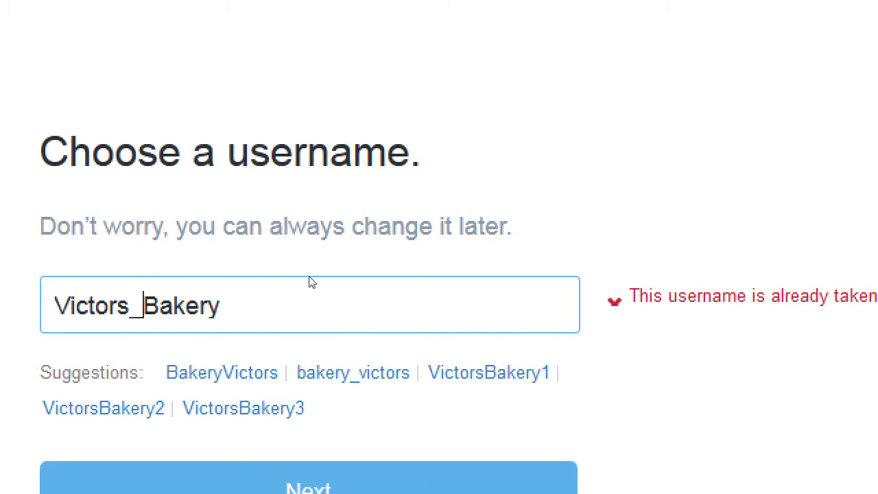
type("_")
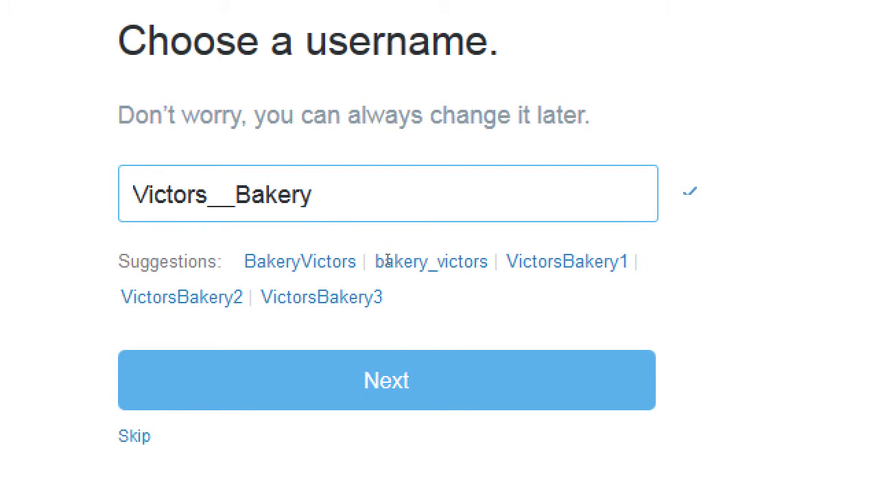
left_click(444, 356)
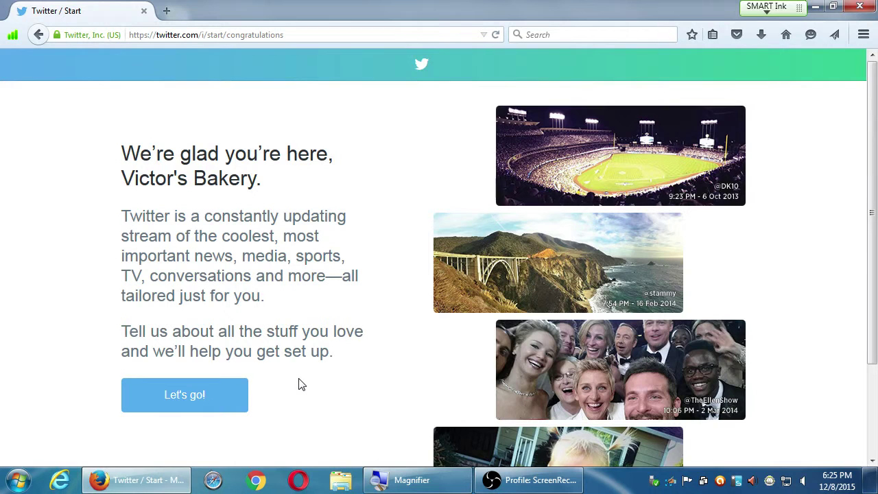
Move past the Victor's Bakery congratulations page with 'Let's go!'.
scroll(244, 392, "down", 3)
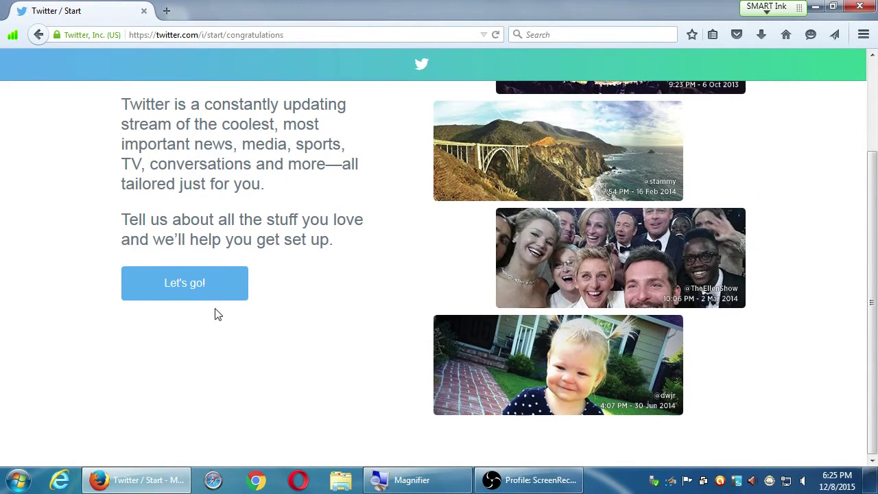
left_click(207, 296)
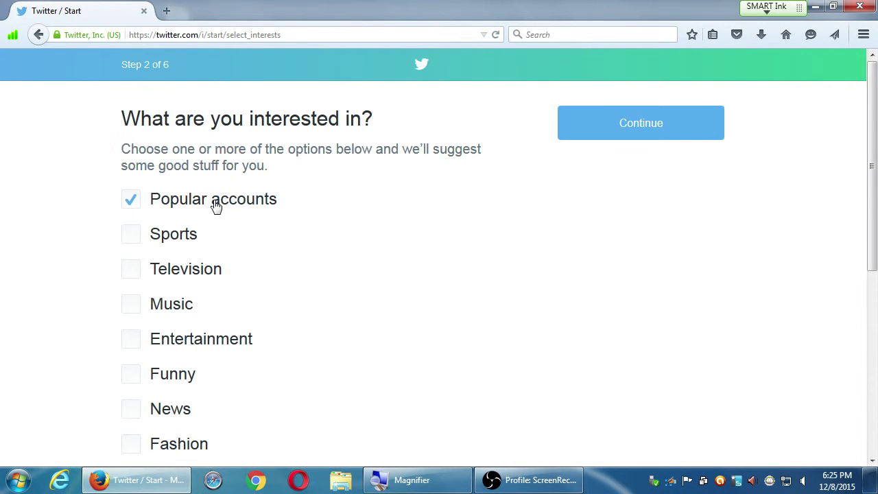
Select Food & Drink, deselect Popular accounts, and continue to suggested accounts.
scroll(98, 348, "down", 3)
scroll(96, 347, "down", 3)
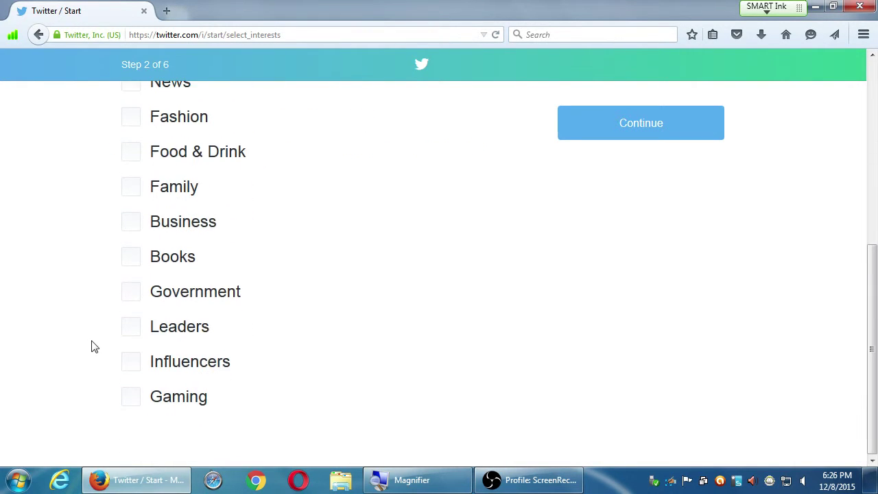
scroll(91, 347, "up", 3)
scroll(94, 347, "down", 2)
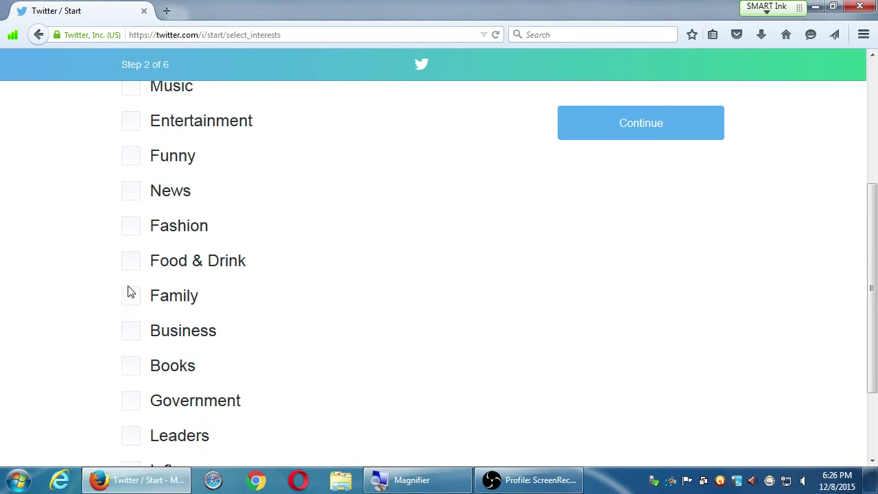
left_click(130, 275)
scroll(129, 274, "up", 3)
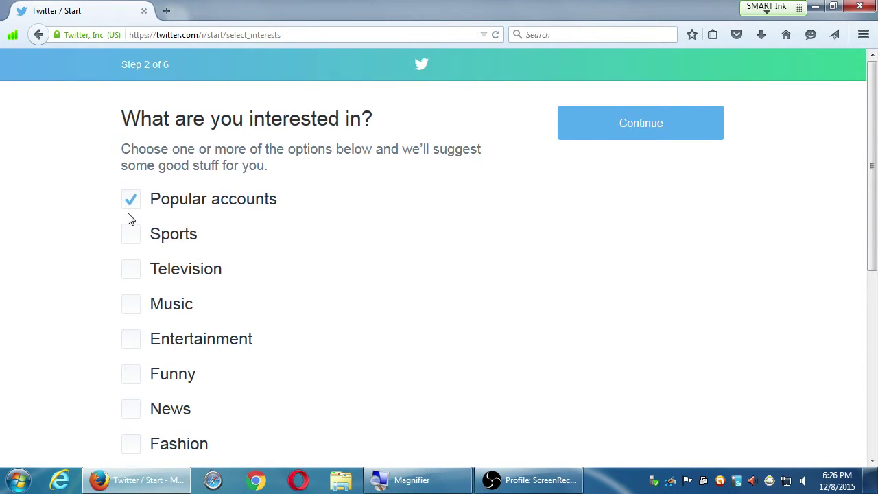
left_click(128, 207)
scroll(106, 312, "down", 1)
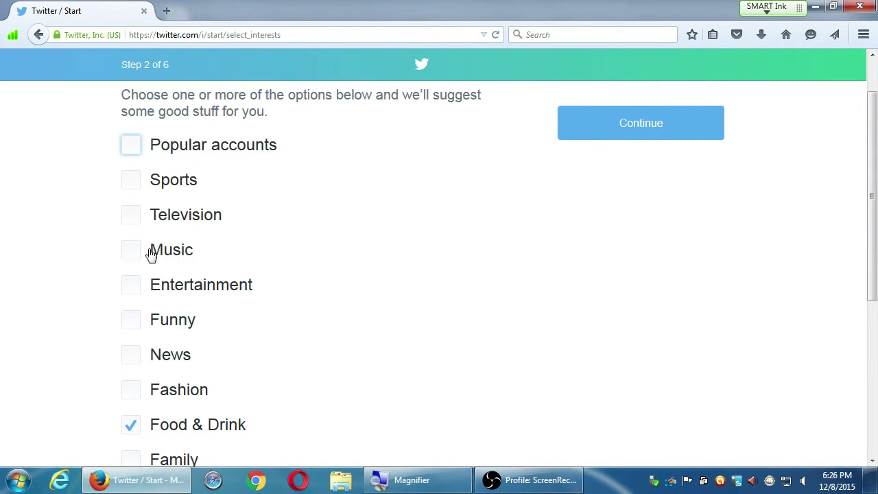
left_click(658, 131)
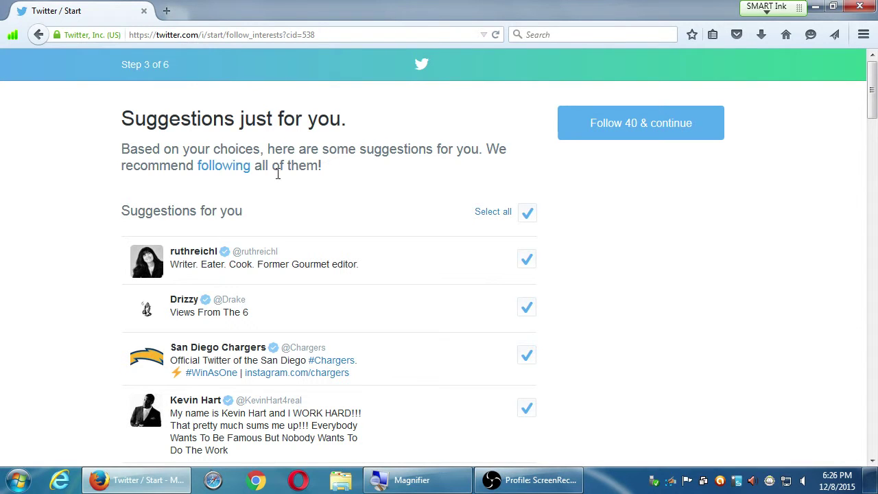
Deselect all 40 suggested accounts, then tick the first suggestion to follow.
mouse_move(219, 170)
scroll(336, 260, "down", 3)
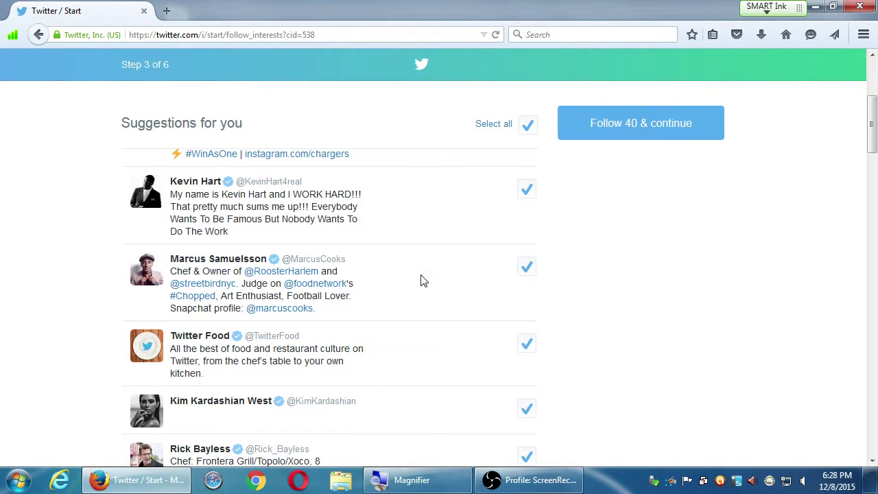
scroll(424, 278, "up", 1)
scroll(427, 277, "up", 3)
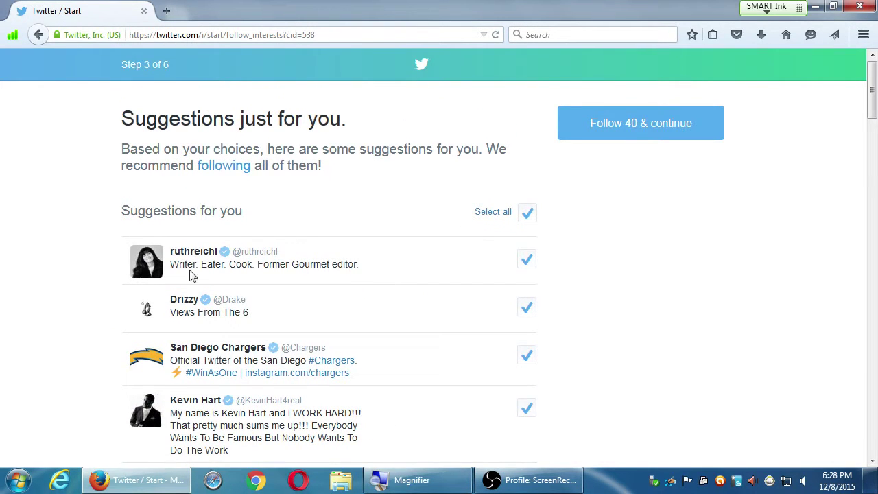
scroll(537, 337, "down", 8)
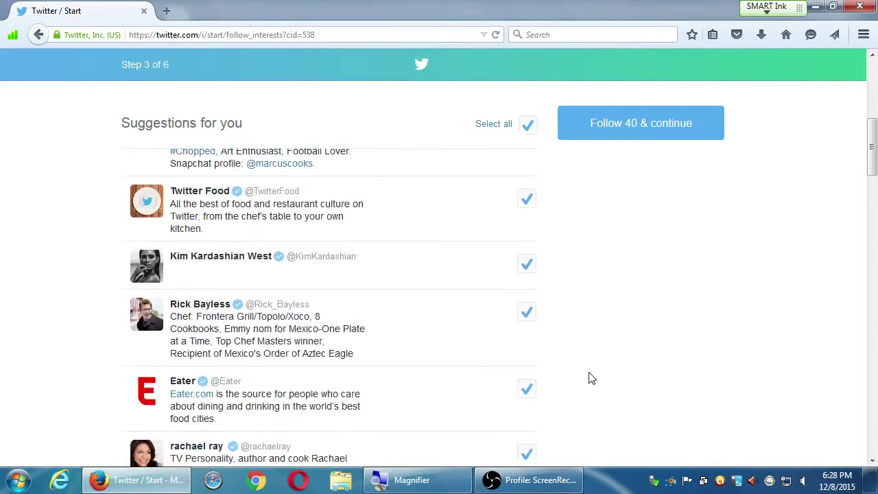
scroll(591, 374, "down", 20)
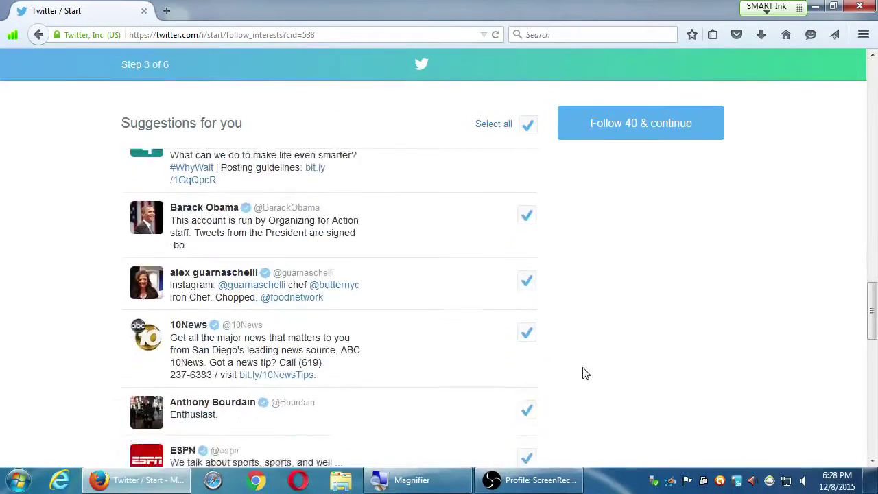
scroll(586, 371, "down", 6)
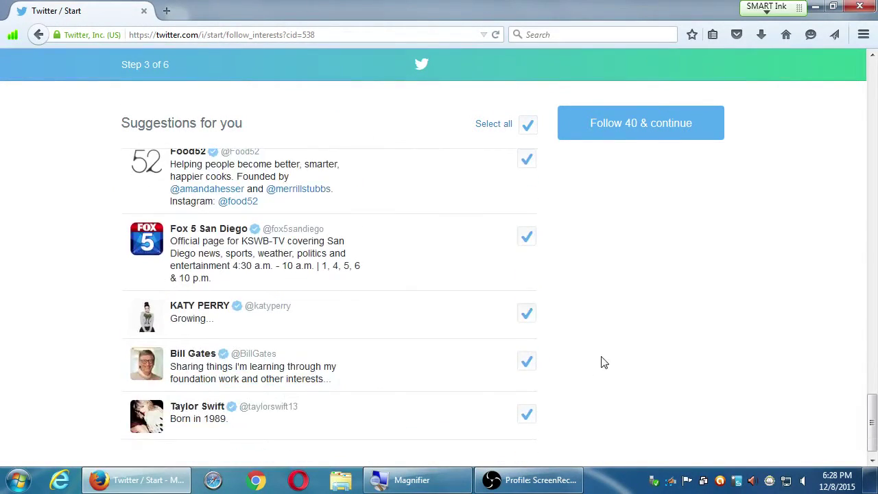
scroll(648, 314, "up", 20)
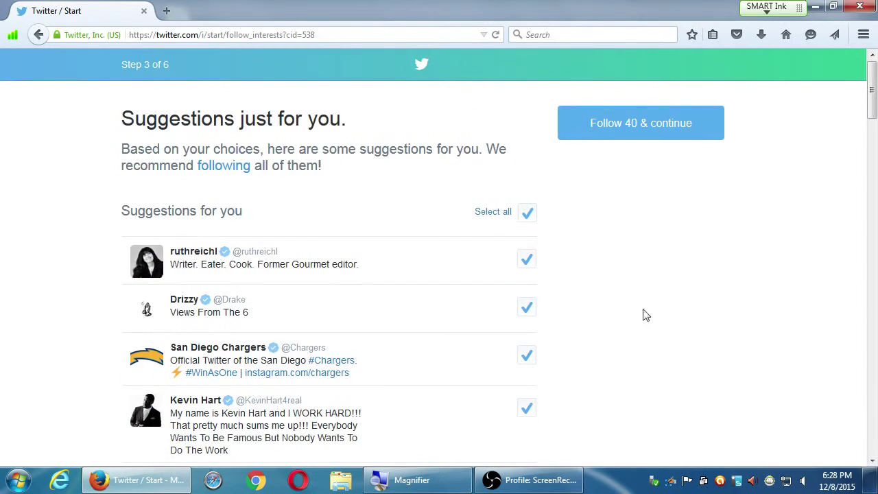
left_click(528, 214)
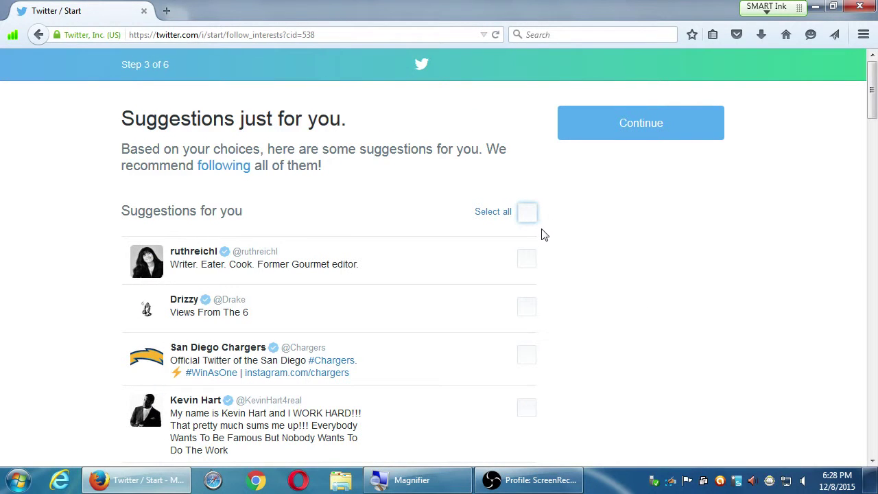
left_click(529, 260)
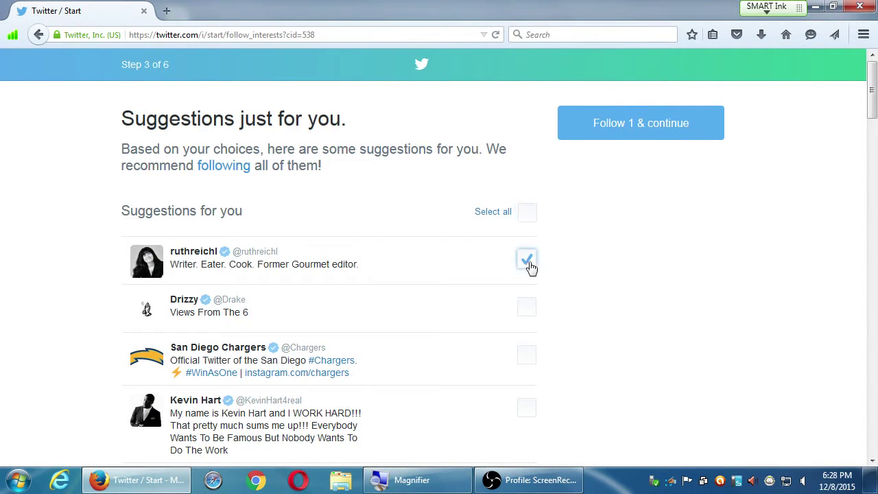
Tick Marcus Samuelsson, Twitter Food, Rick Bayless and rachael ray to follow.
scroll(614, 343, "down", 3)
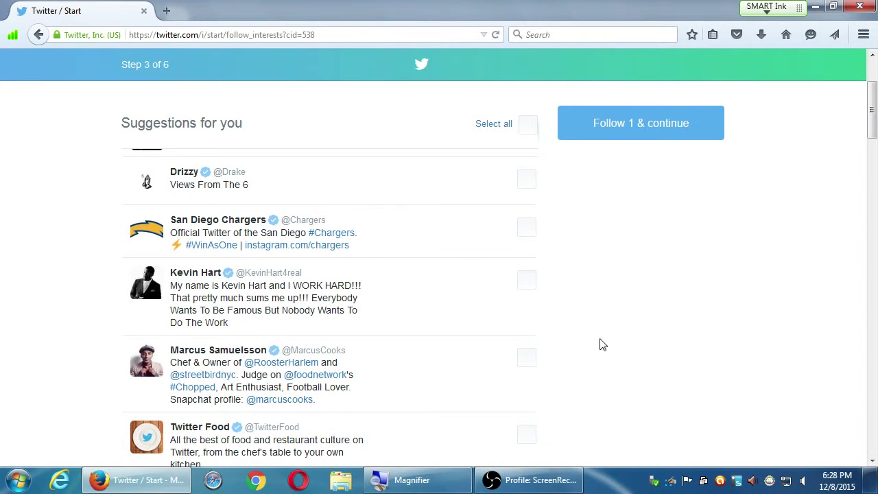
left_click(524, 359)
scroll(615, 357, "down", 3)
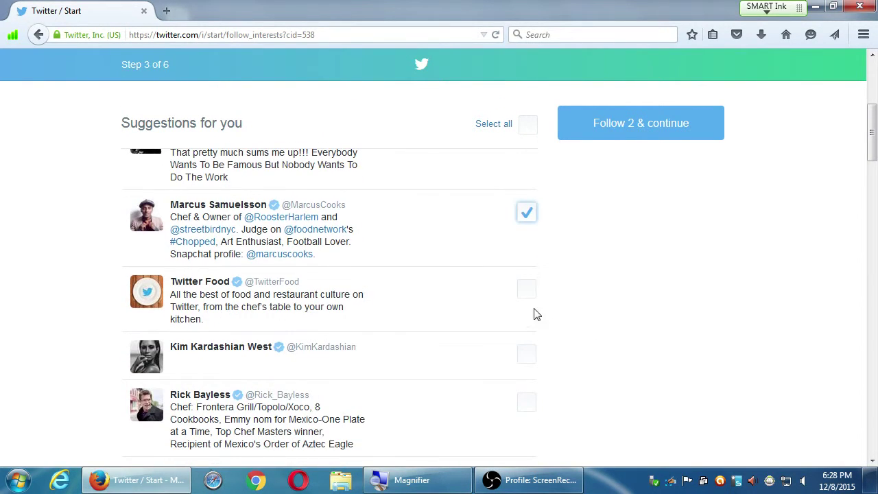
left_click(525, 290)
scroll(624, 335, "down", 3)
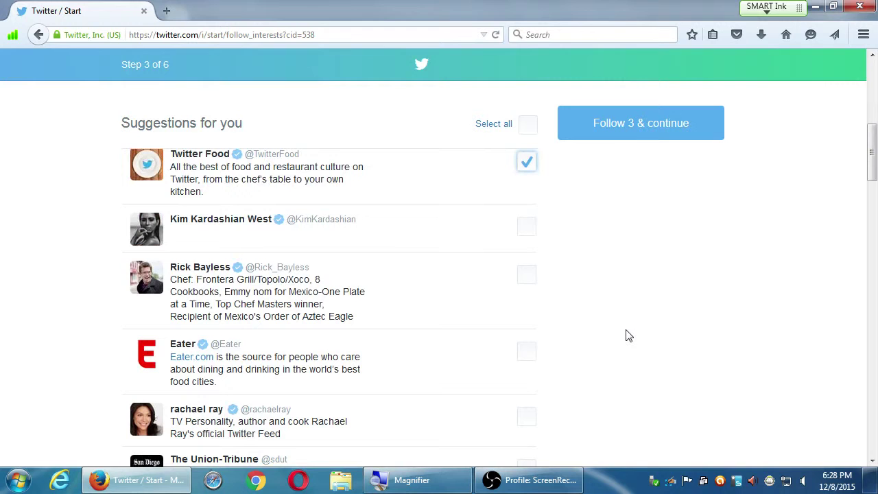
left_click(525, 276)
scroll(629, 332, "down", 2)
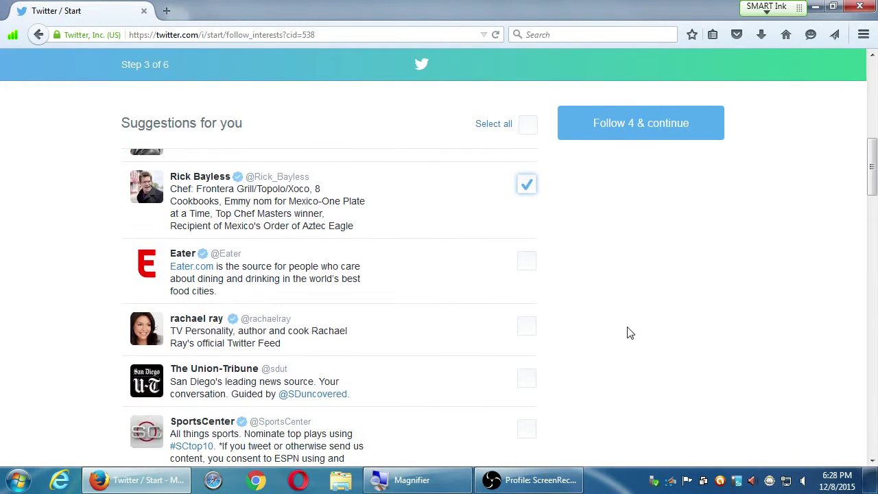
left_click(529, 328)
scroll(594, 338, "up", 10)
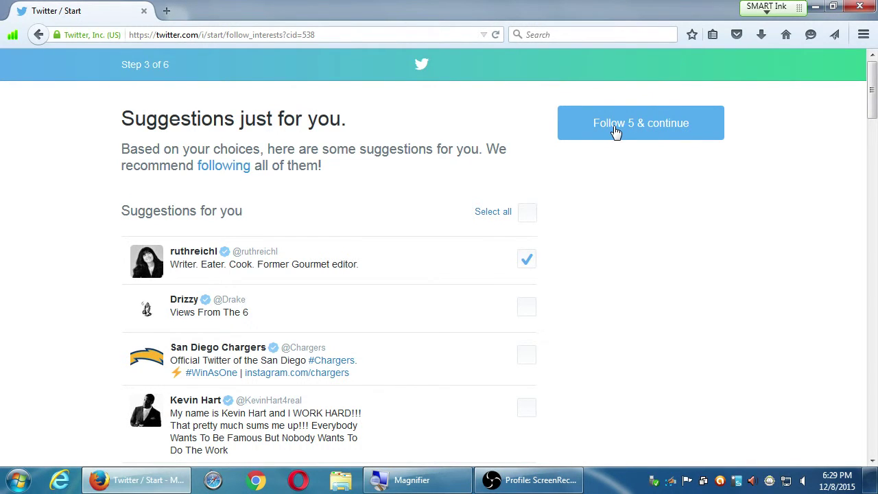
left_click_drag(143, 66, 173, 68)
Follow the five selected accounts with 'Follow 5 & continue'.
left_click(173, 68)
left_click(622, 133)
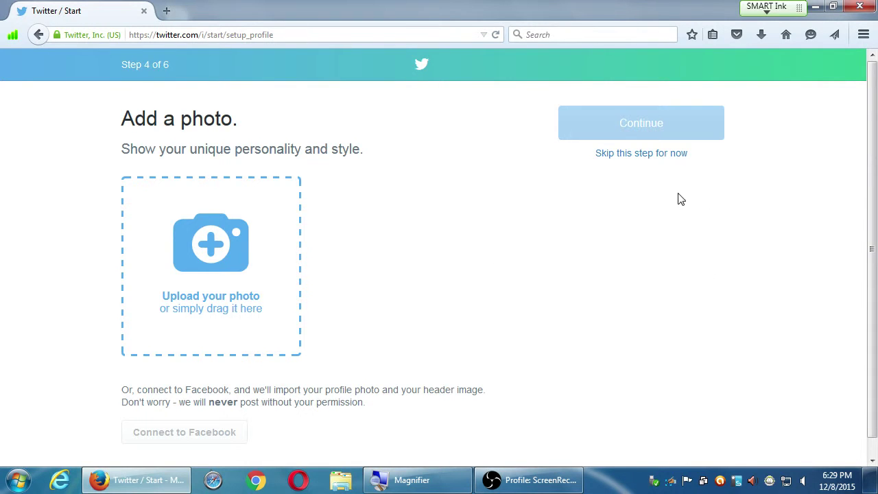
Skip both the profile photo and the contact import steps to finish setup.
left_click(668, 155)
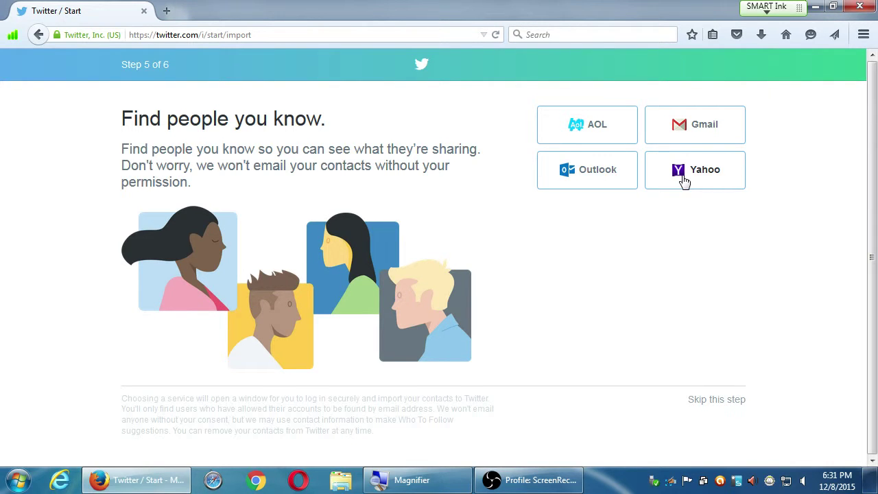
left_click(721, 400)
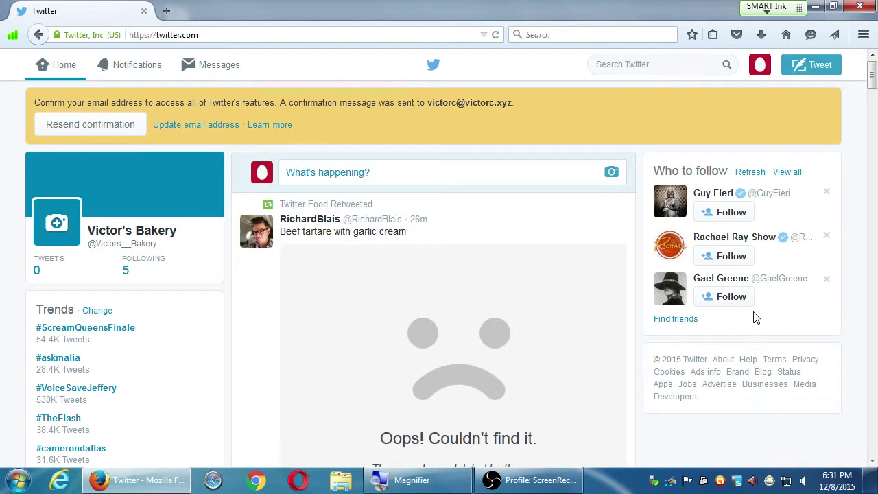
Zoom the screen in for a closer look at the new home timeline.
key("super+plus")
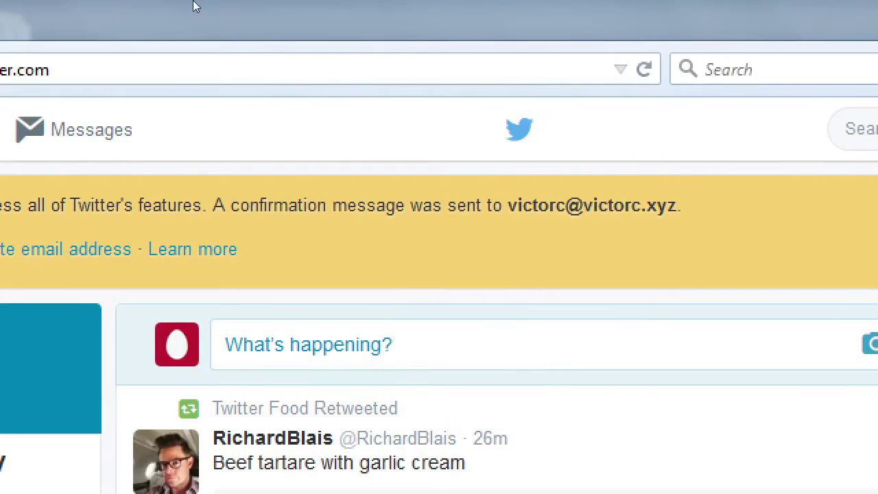
left_click_drag(429, 100, 517, 101)
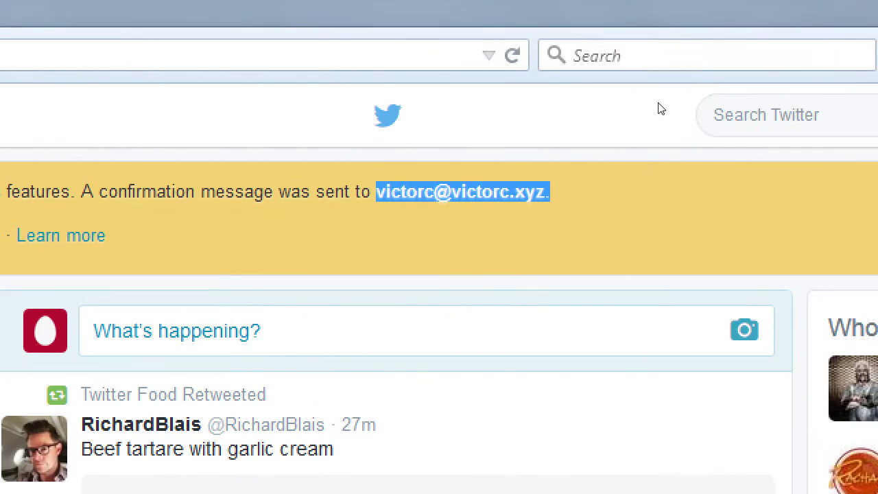
left_click(555, 124)
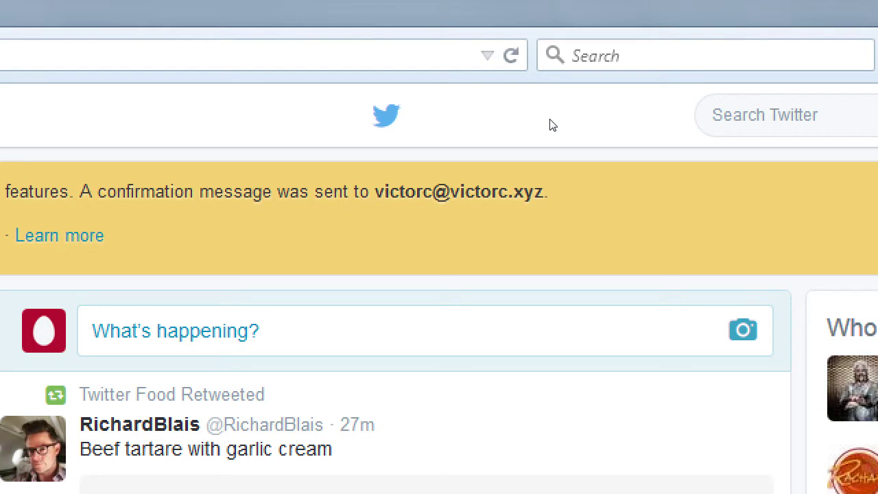
key("super+minus")
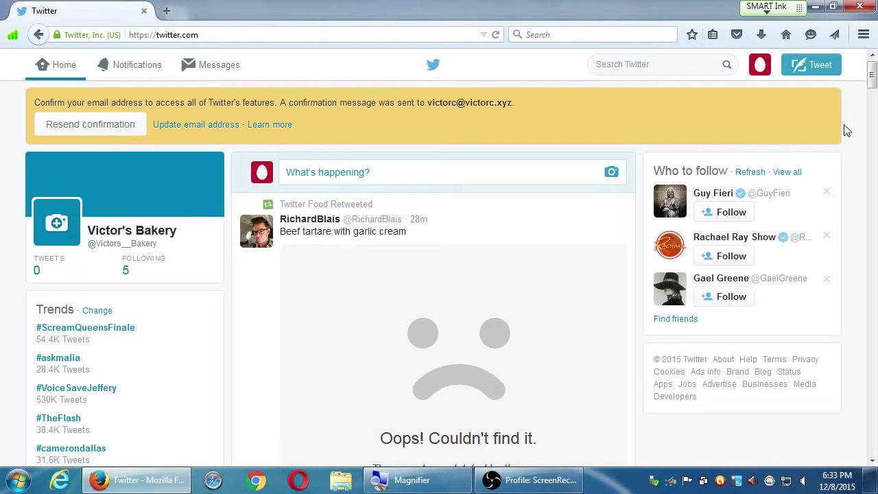
Click near the top right of the Victor's Bakery home timeline.
mouse_move(871, 77)
left_mouse_down()
mouse_move(872, 135)
mouse_move(872, 76)
left_mouse_up()
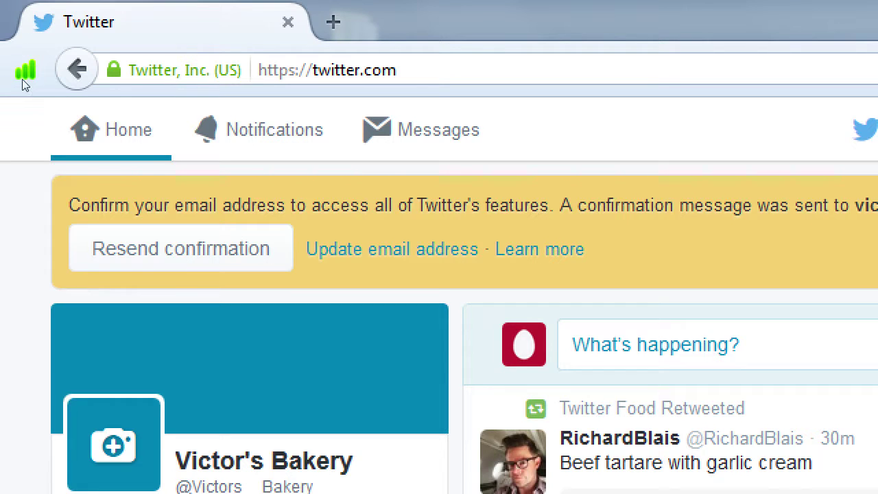
left_click(79, 69)
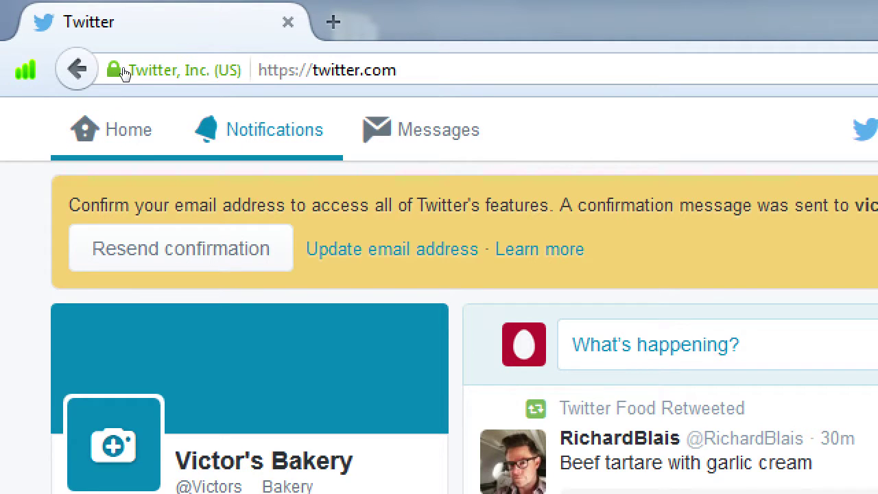
key("alt+Left")
key("alt+Left")
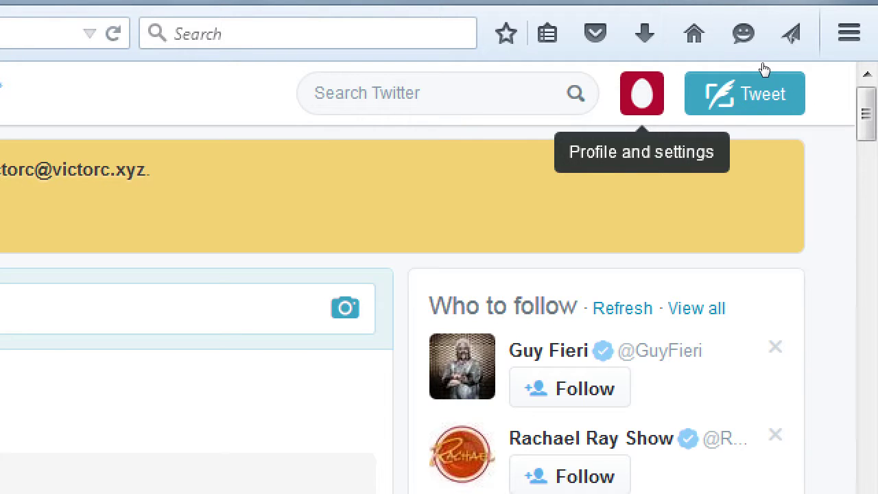
left_click(641, 92)
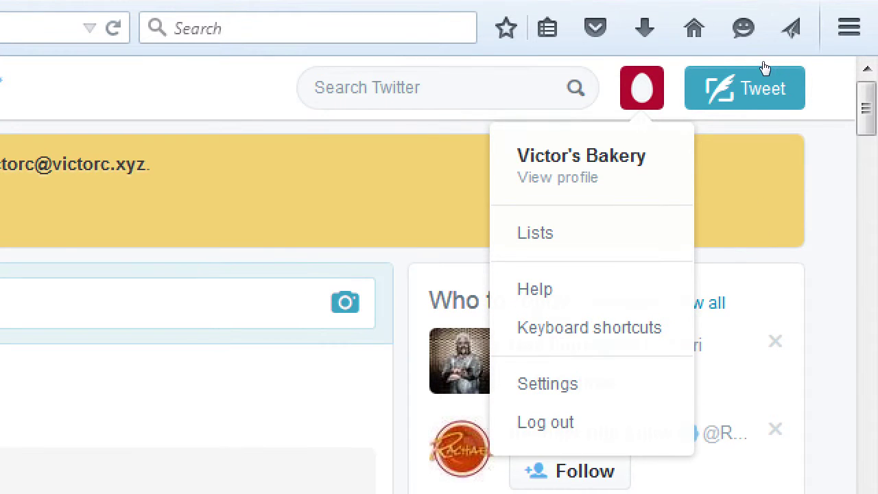
left_click(759, 64)
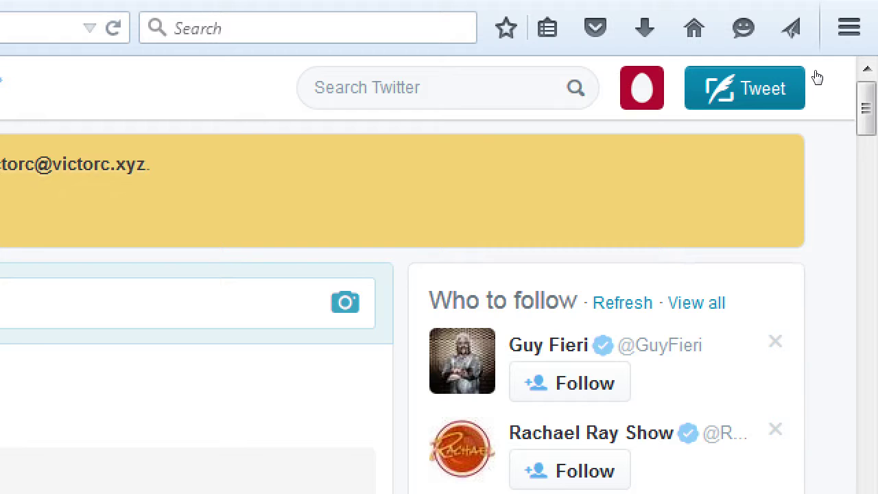
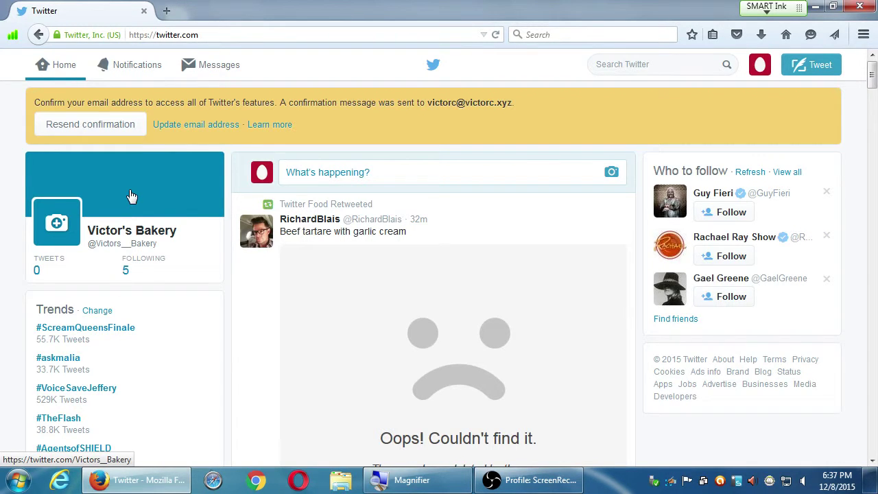
key("super+plus")
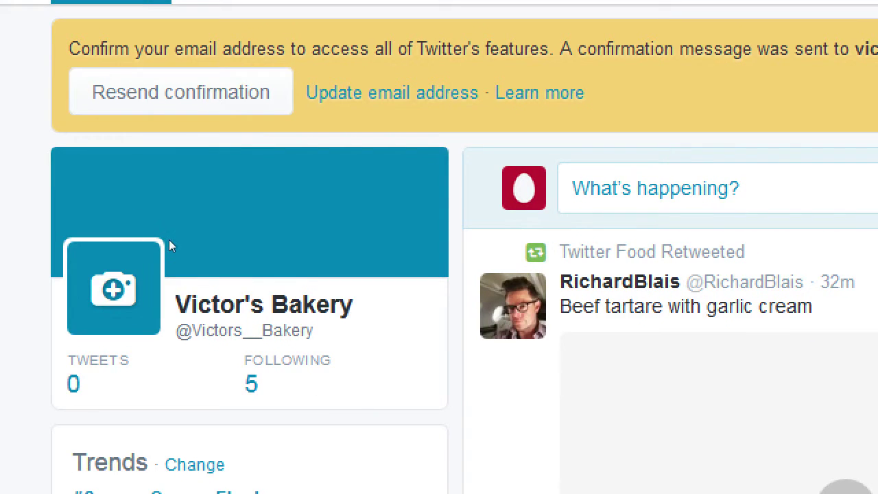
left_click_drag(166, 250, 90, 251)
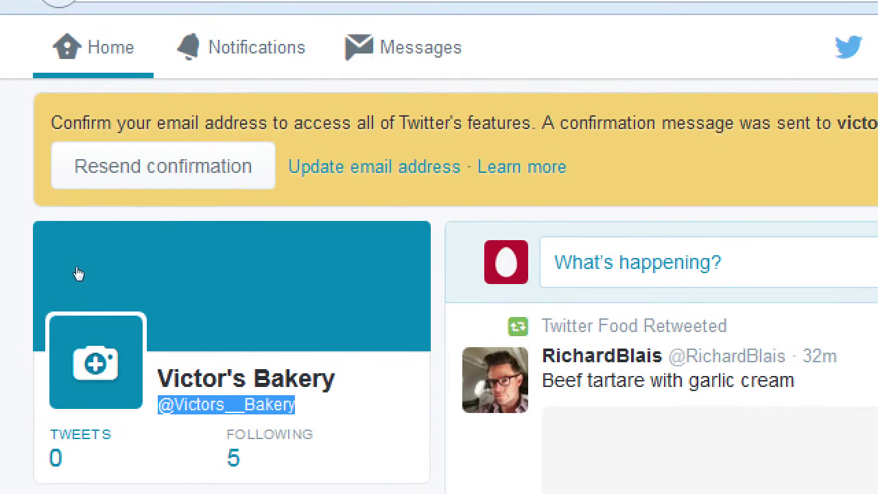
left_click(103, 252)
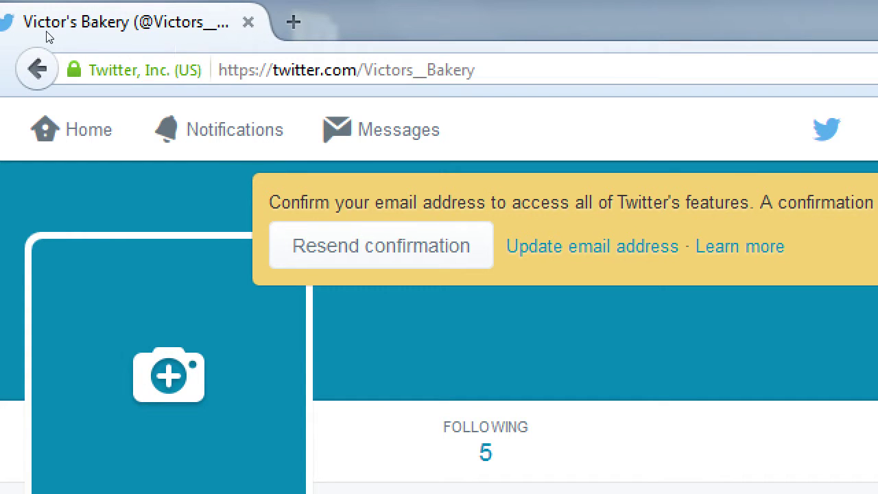
Go back from the bakery profile to the twitter.com home timeline.
left_click(37, 70)
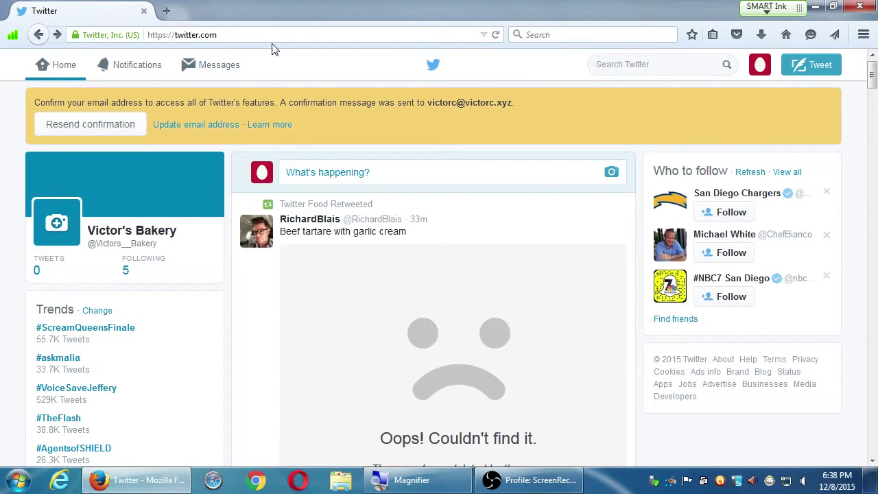
left_click(271, 32)
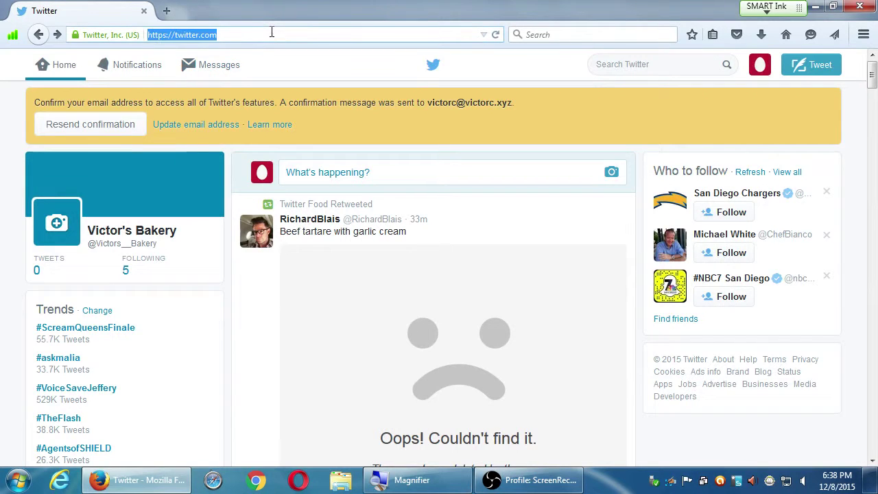
left_click(271, 32)
type("swc")
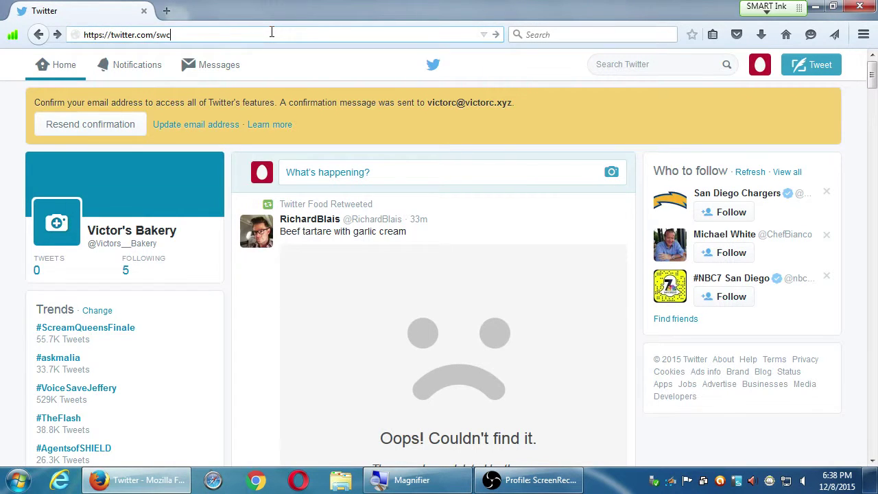
key("Return")
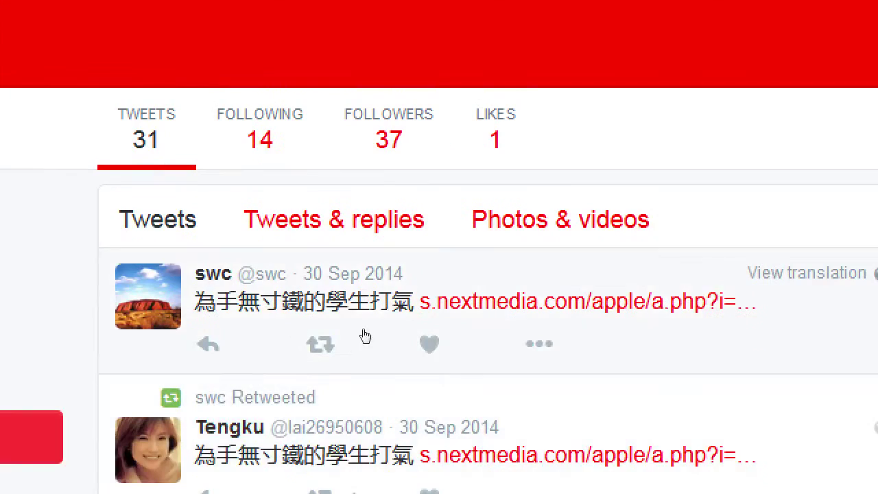
left_click_drag(403, 276, 363, 300)
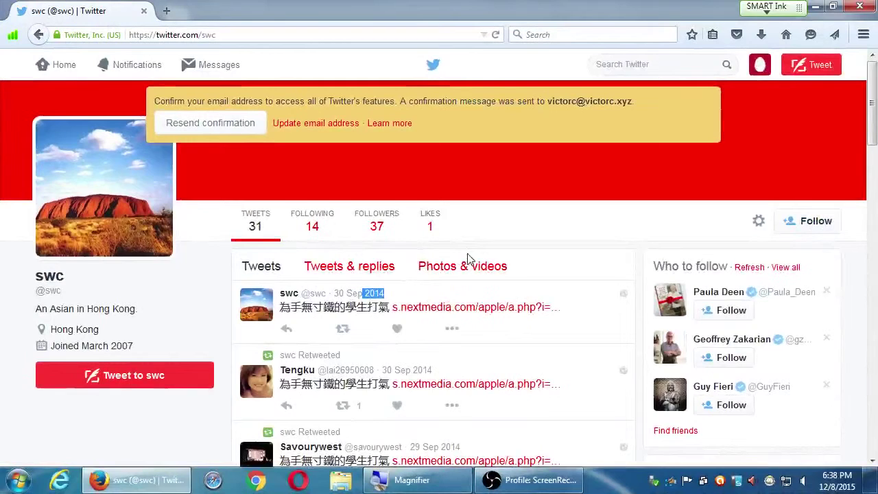
key("alt+Left")
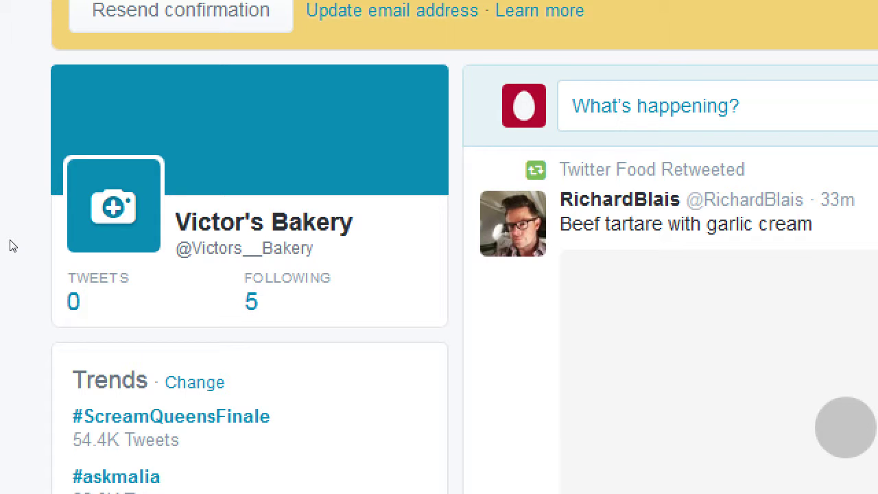
key("super+minus")
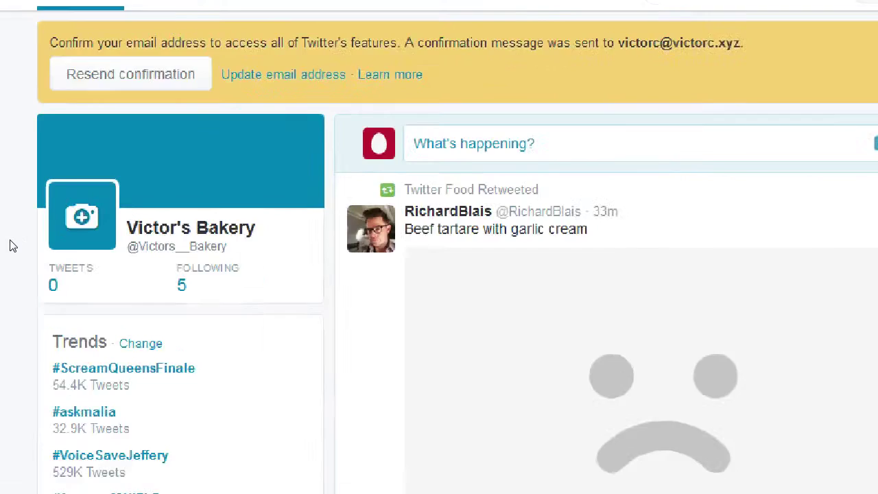
scroll(16, 223, "down", 5)
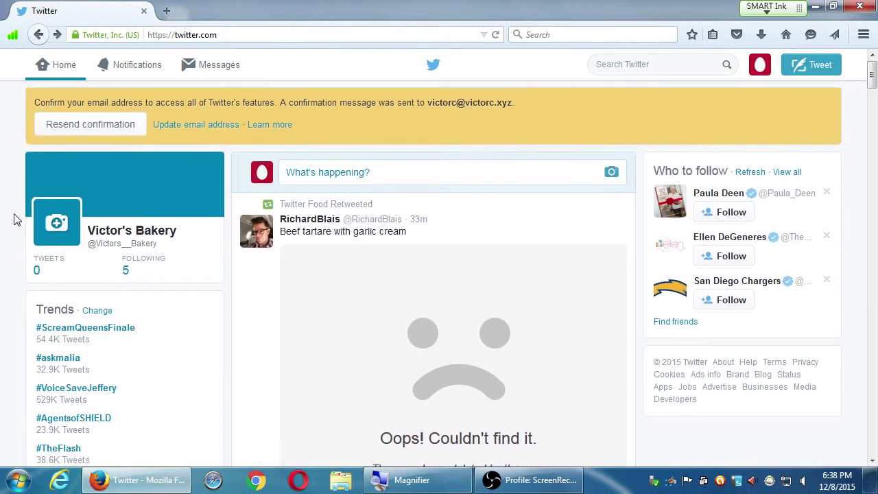
scroll(19, 218, "up", 1)
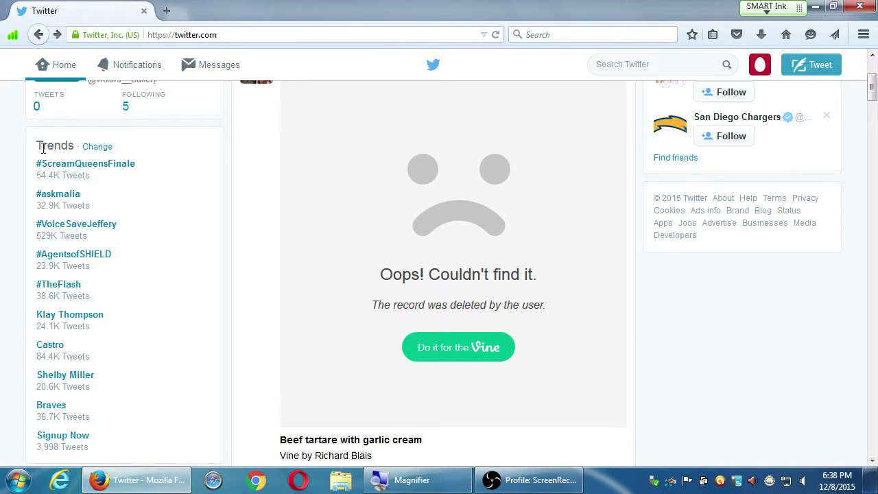
left_click_drag(42, 147, 70, 146)
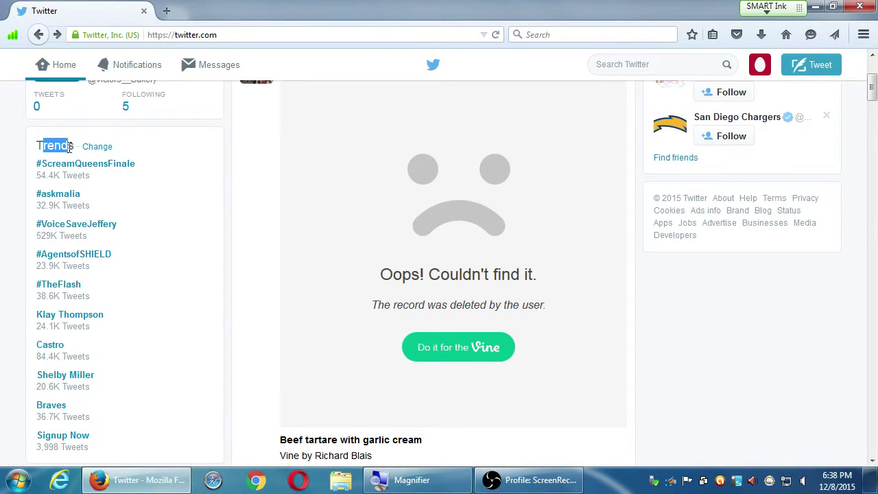
left_click(13, 153)
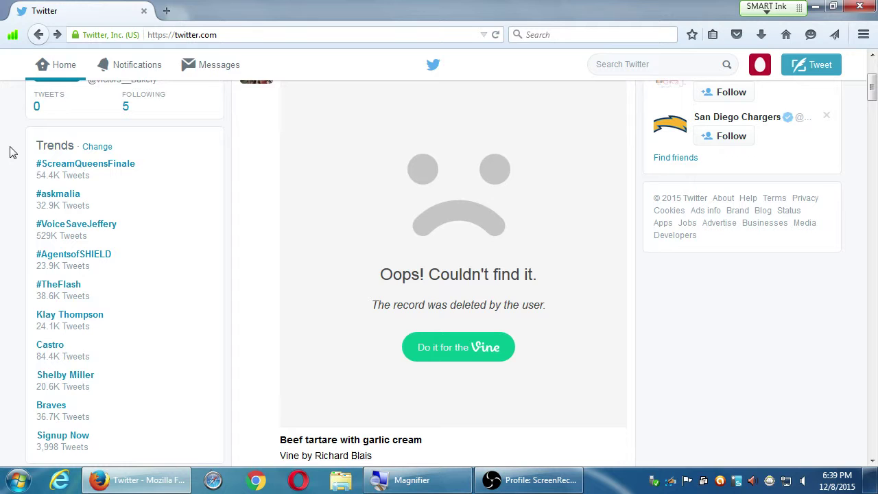
scroll(13, 150, "down", 3)
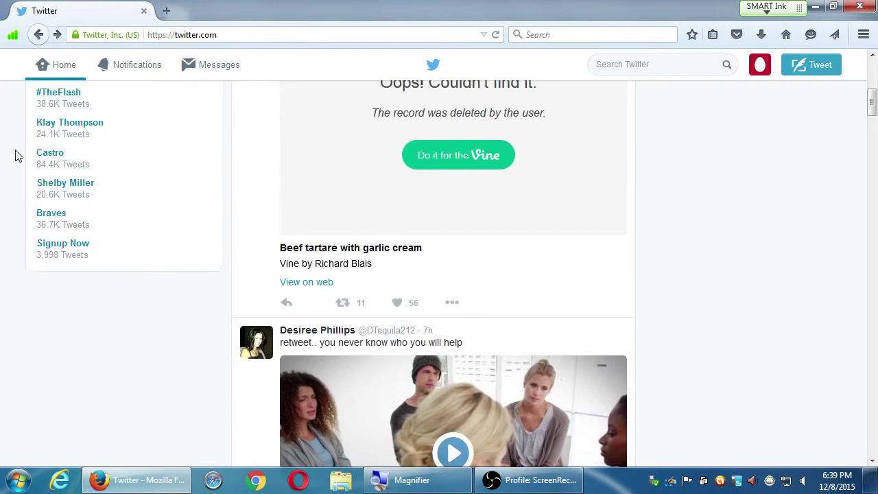
scroll(16, 150, "up", 3)
scroll(16, 153, "up", 1)
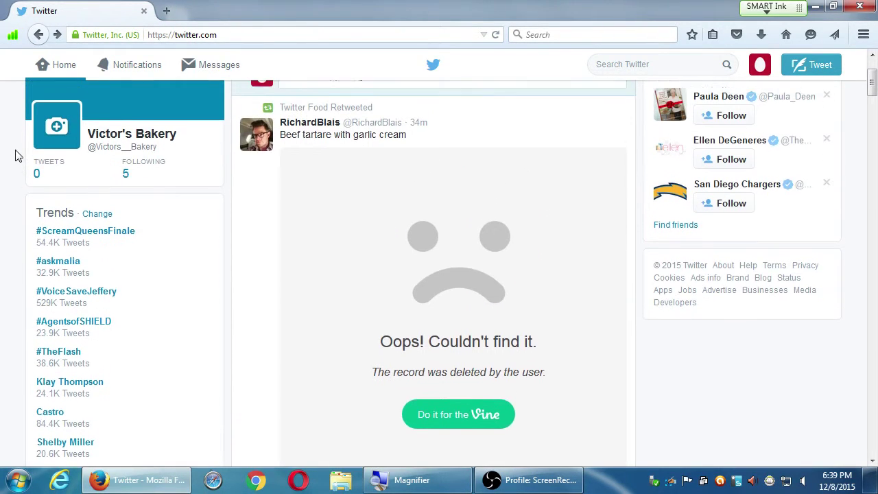
scroll(16, 153, "down", 2)
scroll(19, 156, "up", 1)
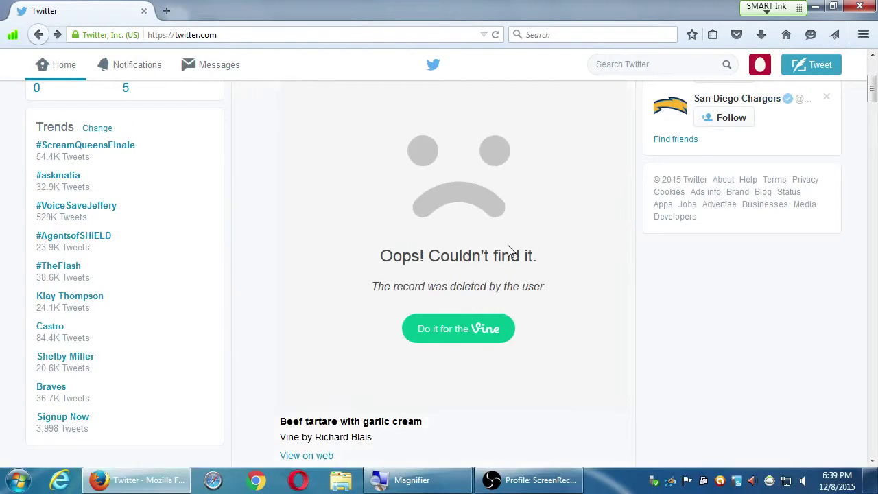
scroll(500, 264, "up", 3)
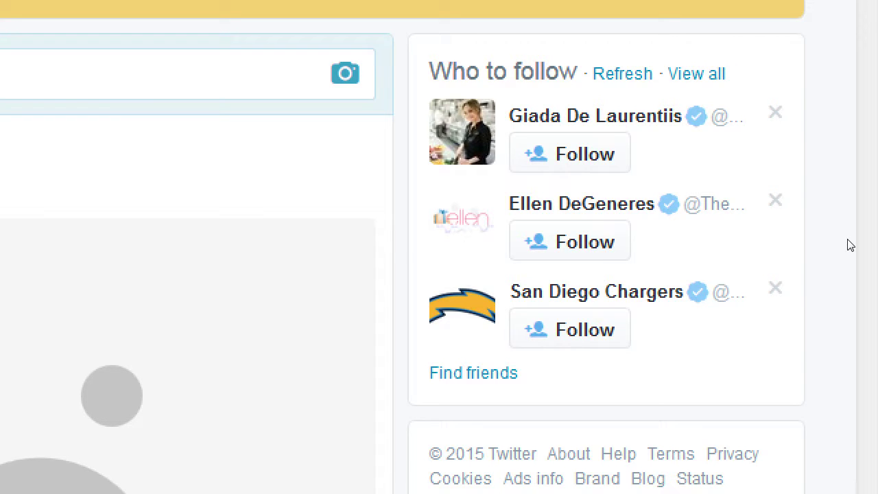
key("super+minus")
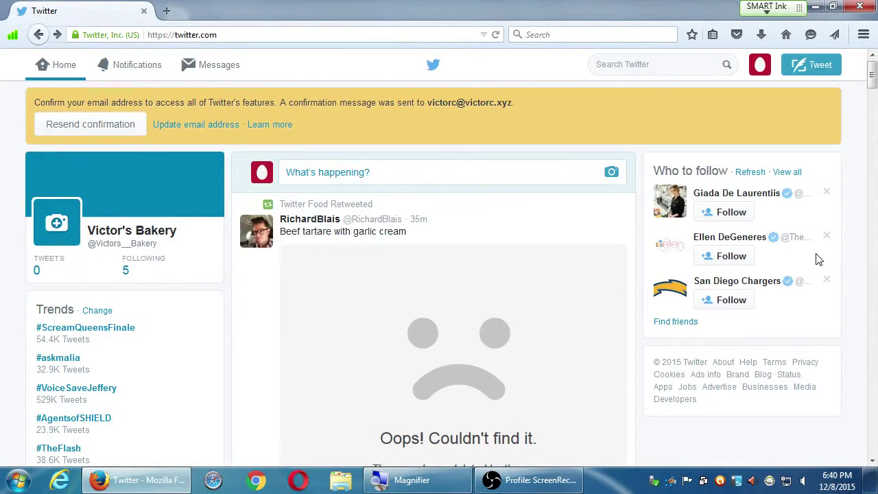
scroll(822, 254, "down", 5)
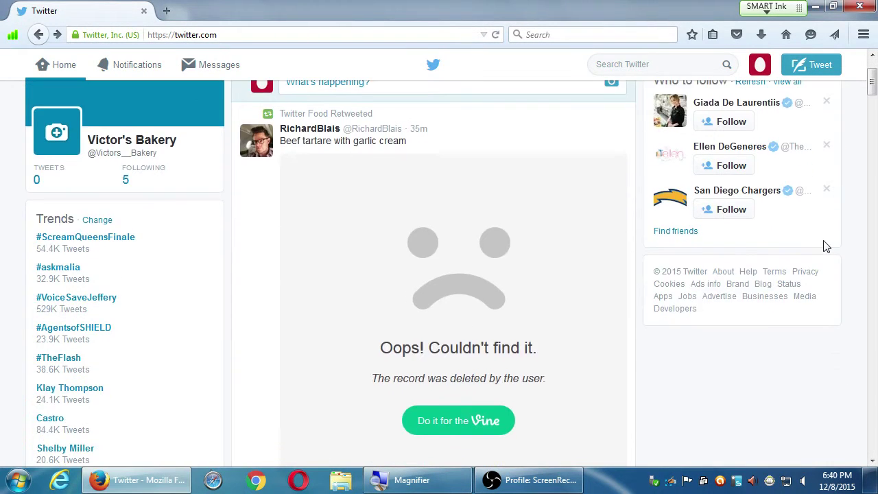
scroll(586, 203, "up", 5)
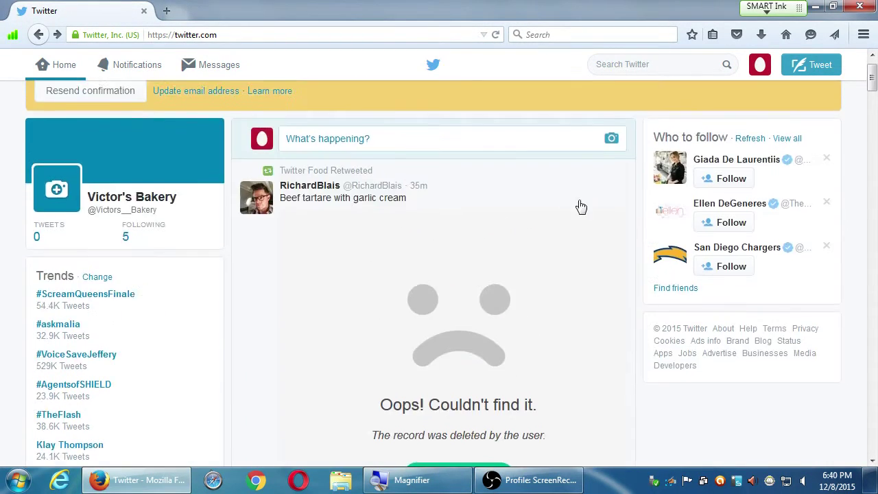
scroll(484, 238, "down", 10)
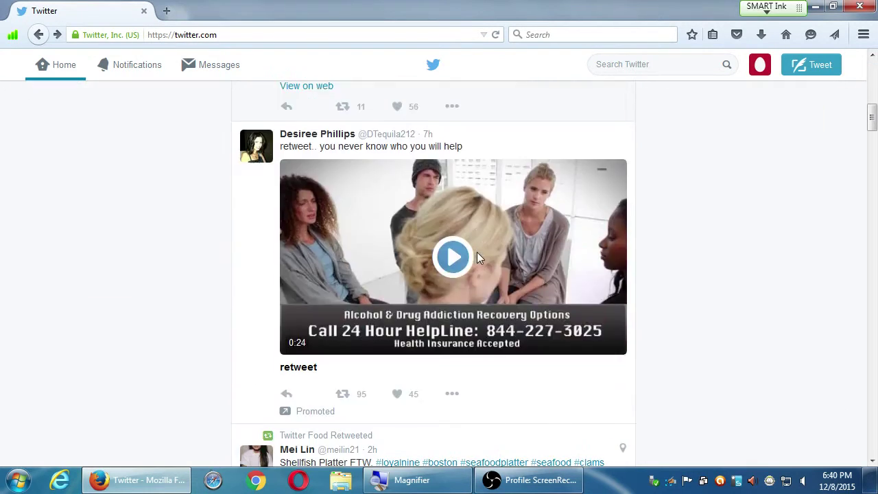
left_click(477, 254)
scroll(241, 172, "down", 7)
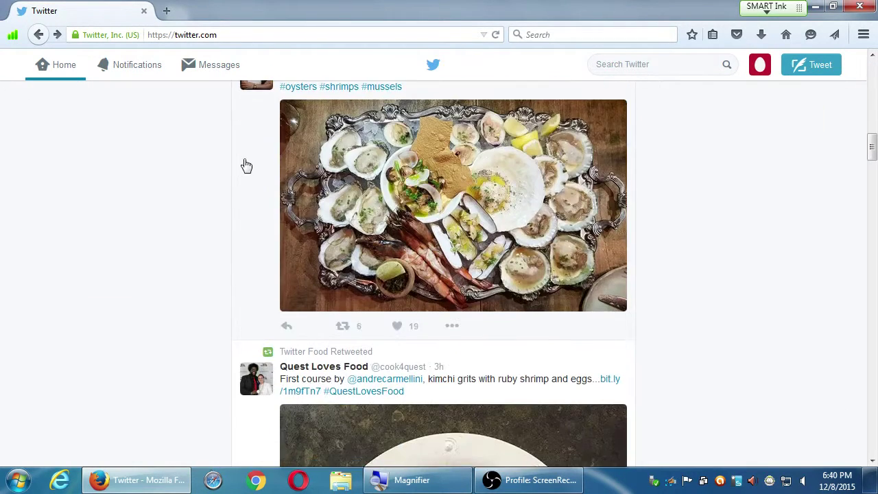
scroll(194, 197, "down", 11)
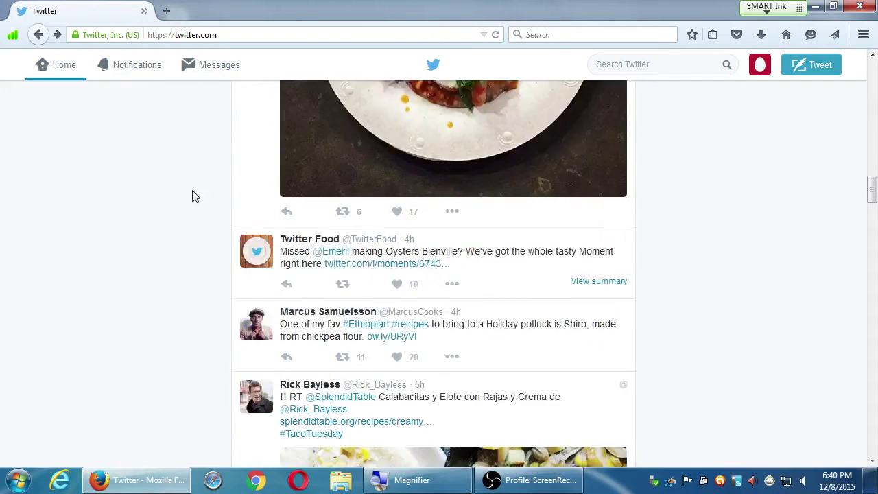
scroll(194, 197, "up", 5)
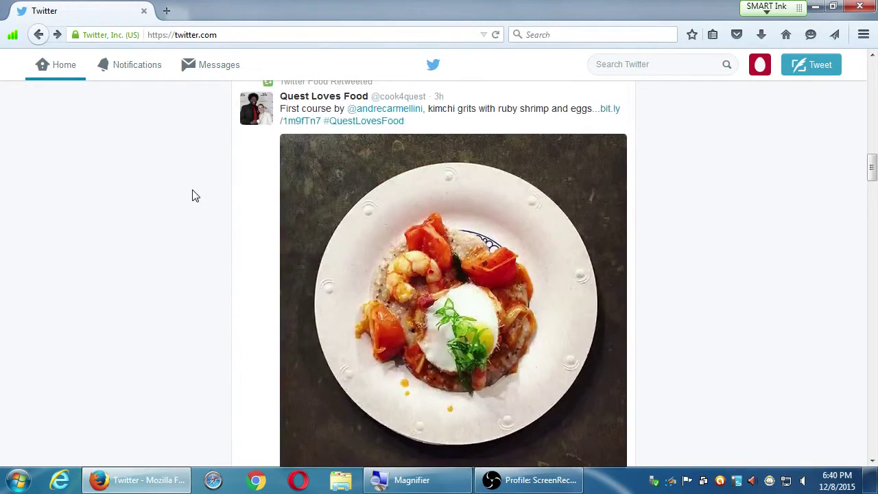
scroll(195, 196, "down", 17)
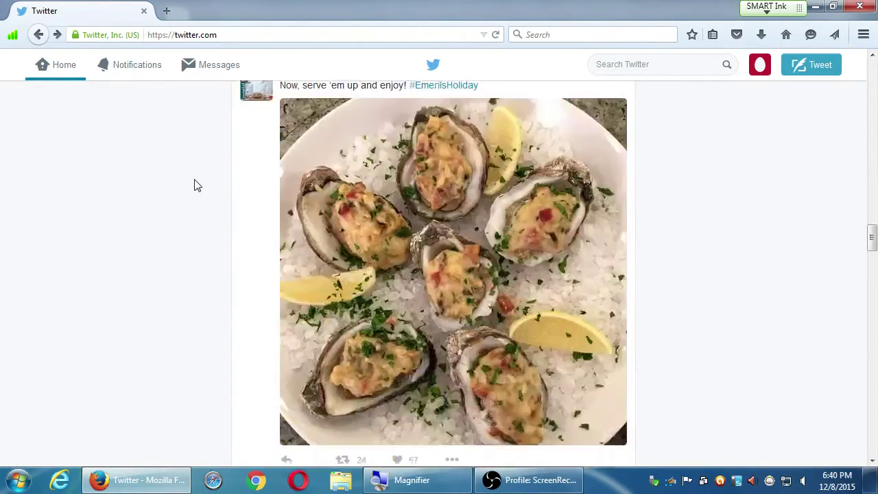
scroll(194, 185, "down", 5)
scroll(195, 185, "down", 6)
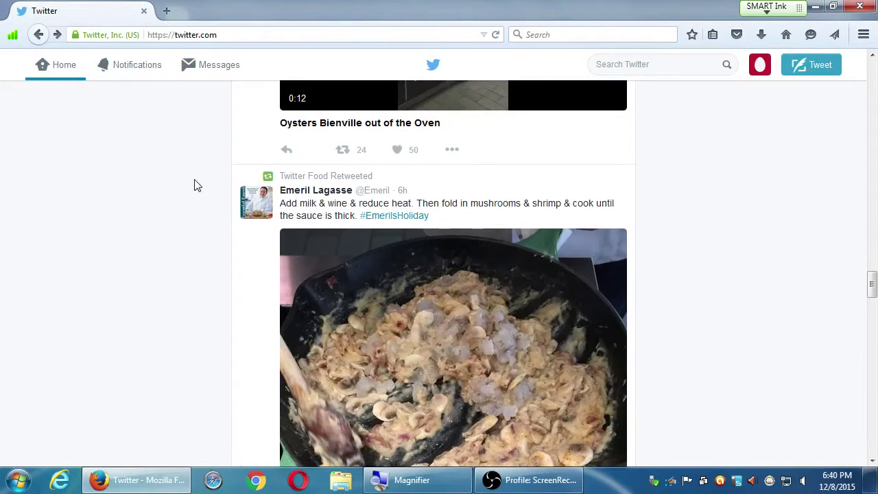
scroll(194, 185, "down", 12)
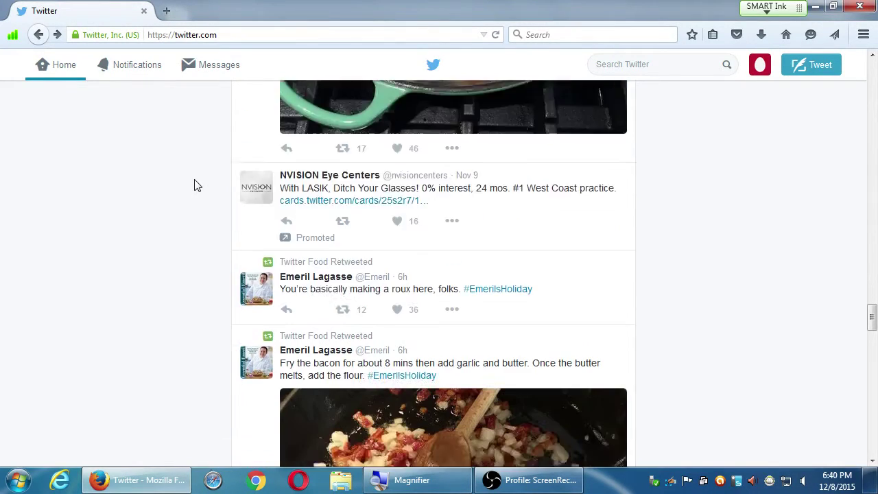
scroll(194, 185, "down", 13)
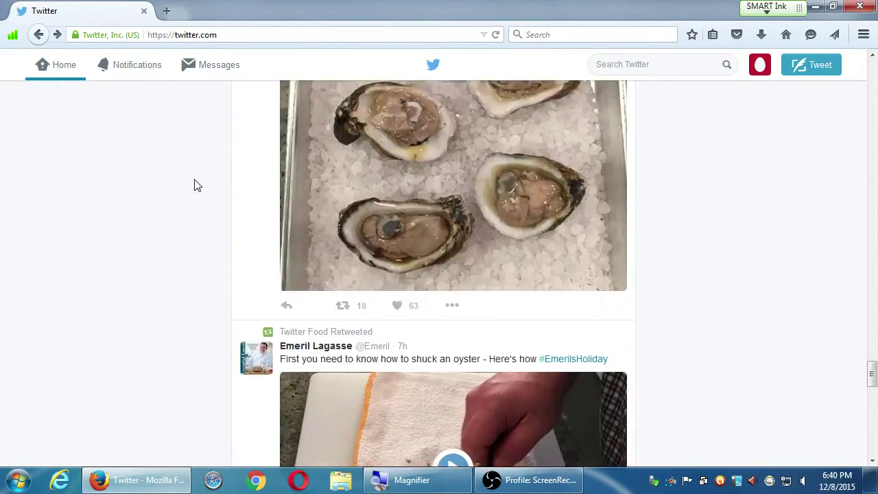
scroll(194, 185, "down", 7)
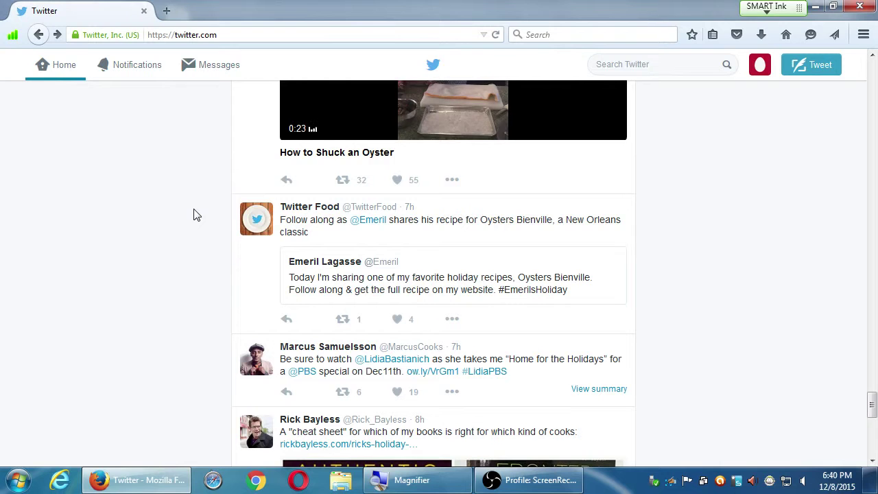
scroll(198, 214, "up", 1)
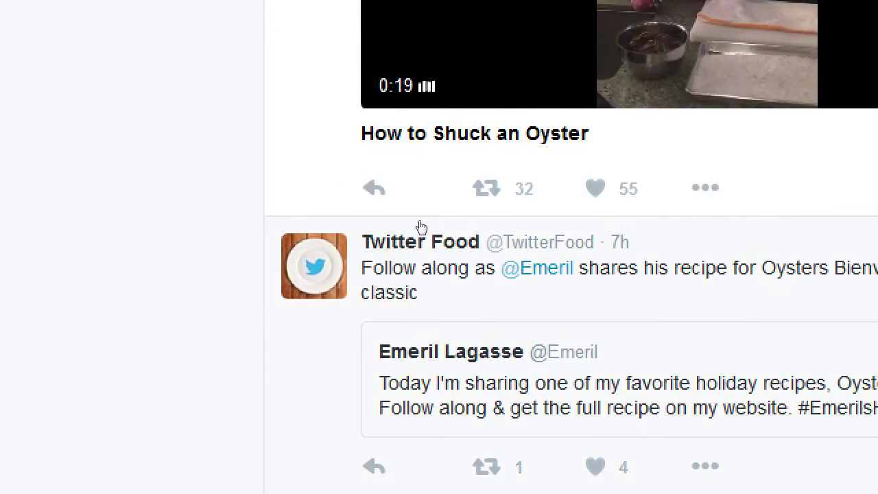
scroll(408, 236, "up", 2)
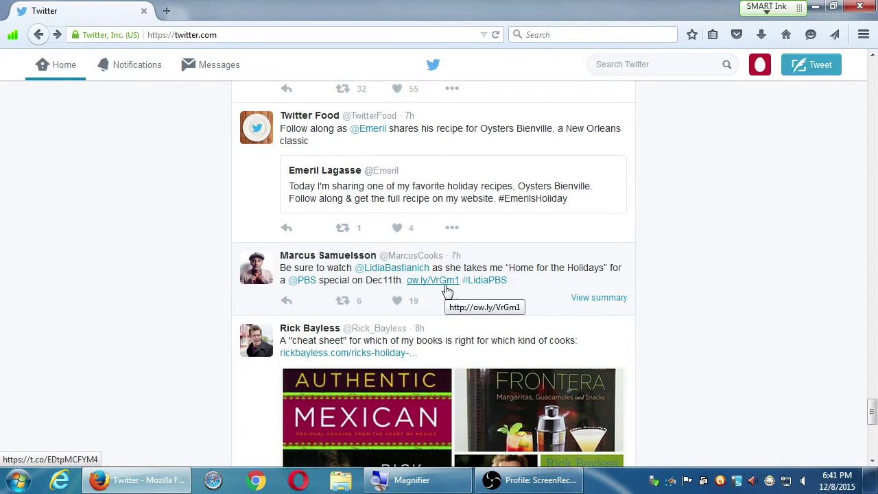
key("super+plus")
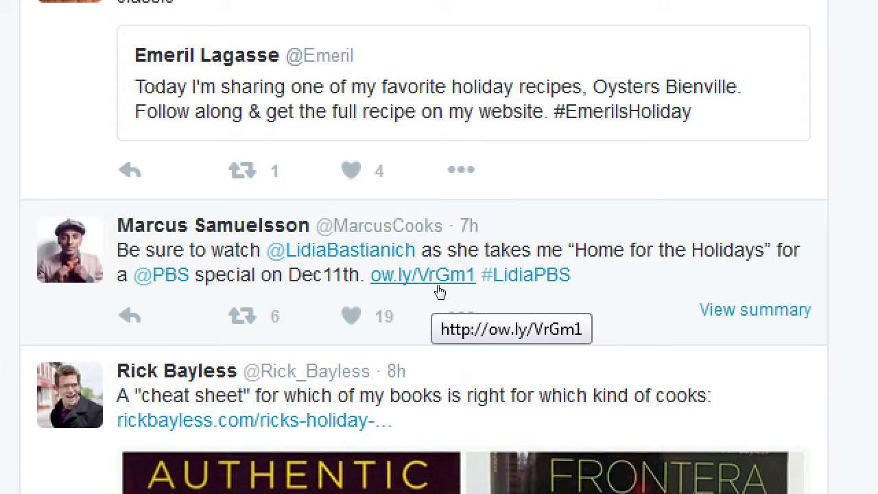
scroll(440, 291, "down", 2)
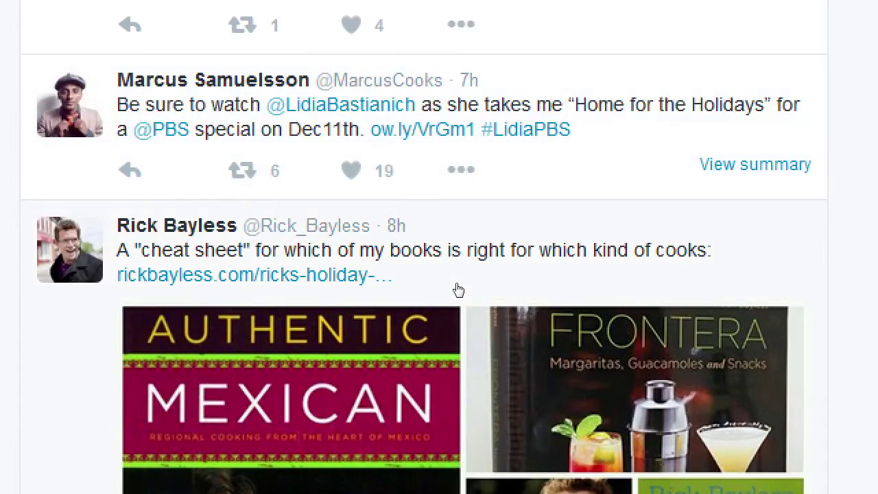
scroll(457, 288, "up", 8)
scroll(458, 289, "up", 2)
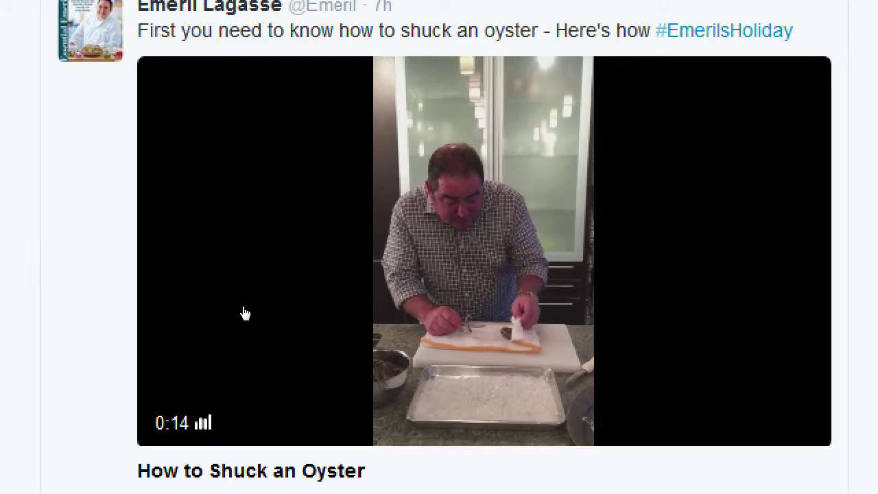
scroll(245, 313, "down", 8)
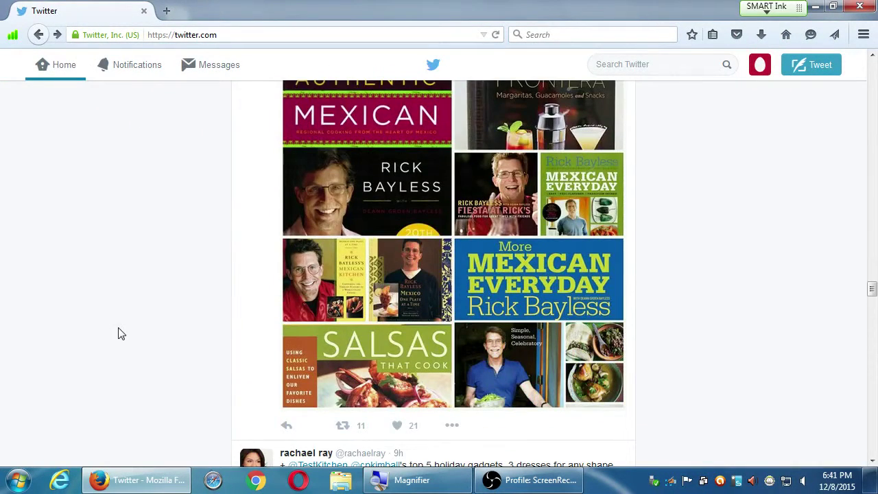
scroll(118, 333, "down", 3)
scroll(106, 334, "down", 10)
scroll(112, 333, "up", 3)
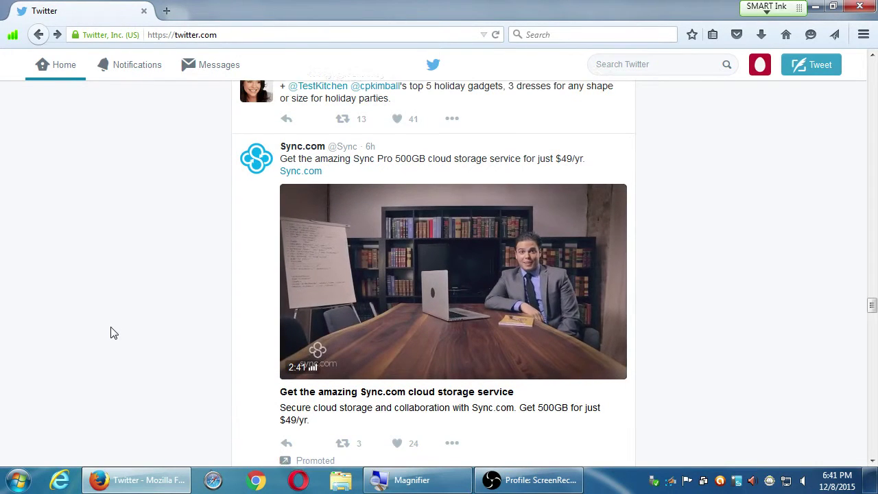
scroll(113, 332, "down", 10)
scroll(114, 333, "up", 1)
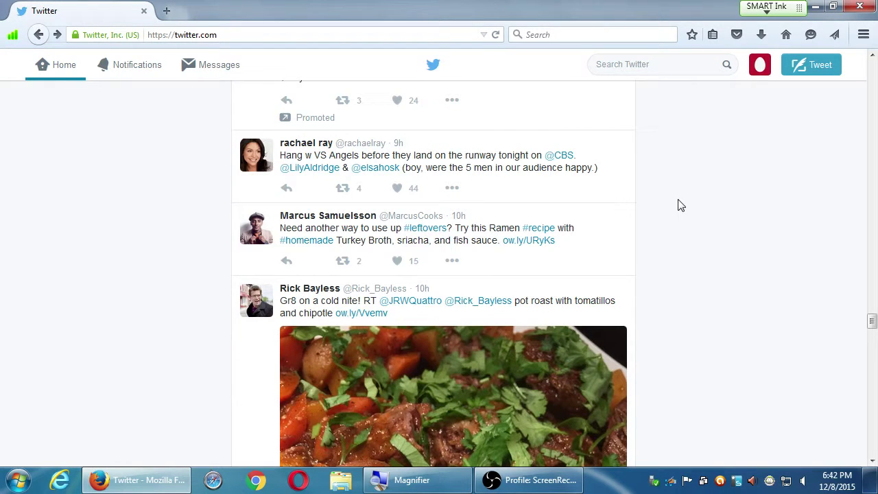
scroll(704, 202, "down", 6)
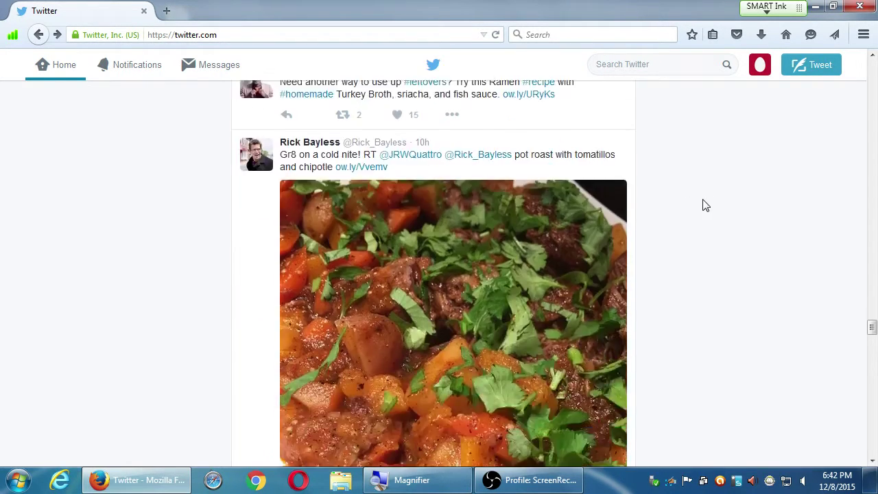
scroll(706, 209, "down", 2)
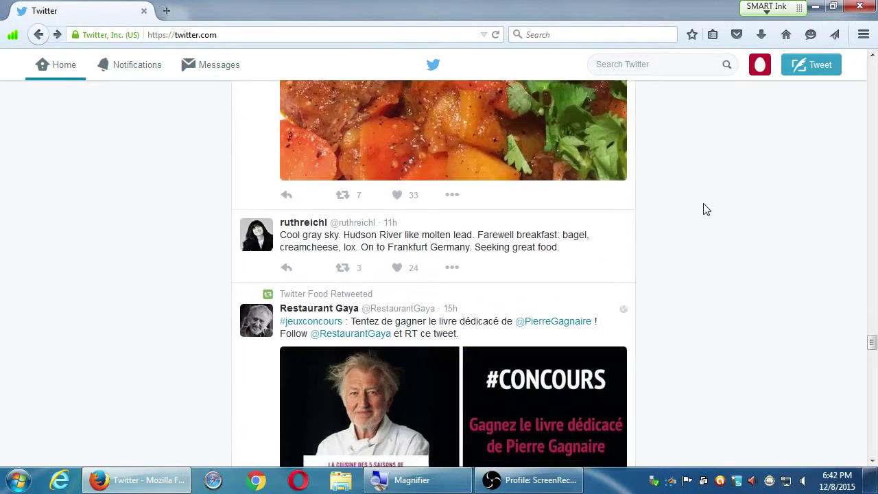
scroll(705, 209, "down", 1)
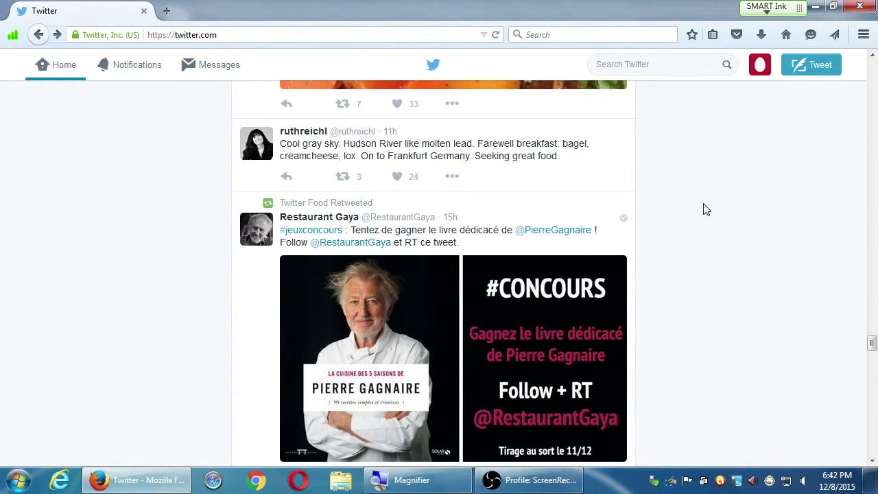
scroll(705, 209, "down", 2)
scroll(705, 209, "down", 2)
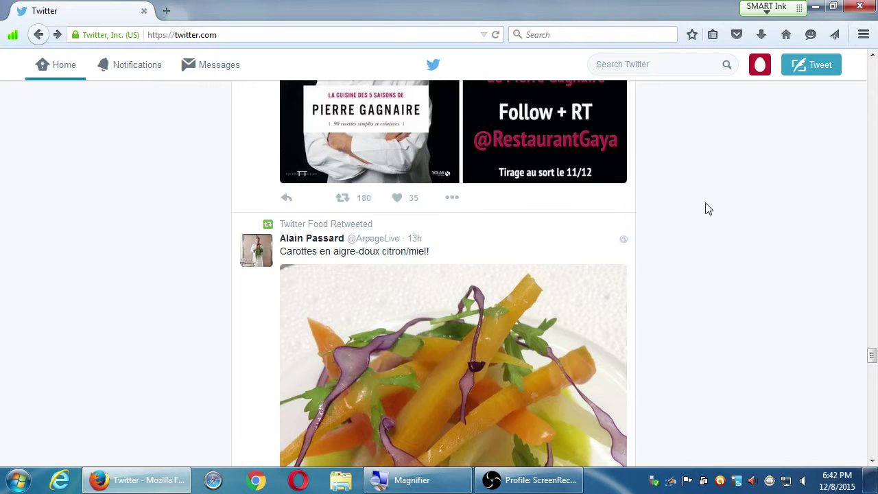
scroll(706, 209, "up", 4)
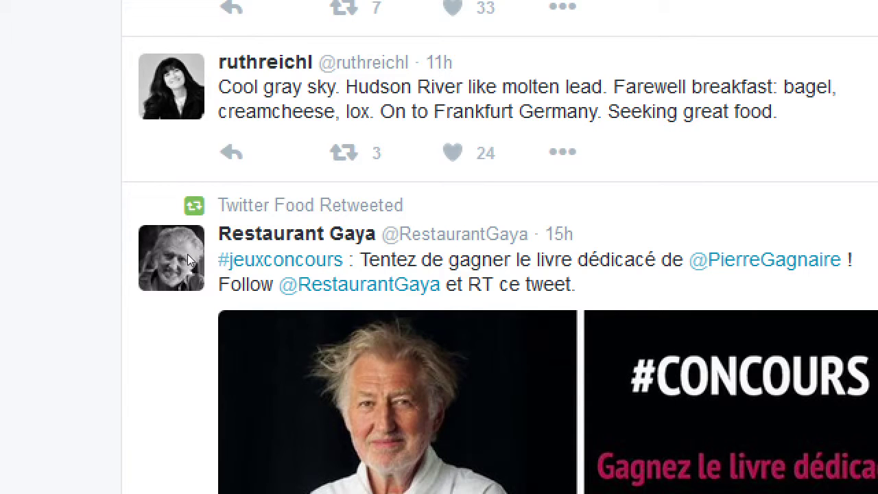
scroll(187, 254, "down", 3)
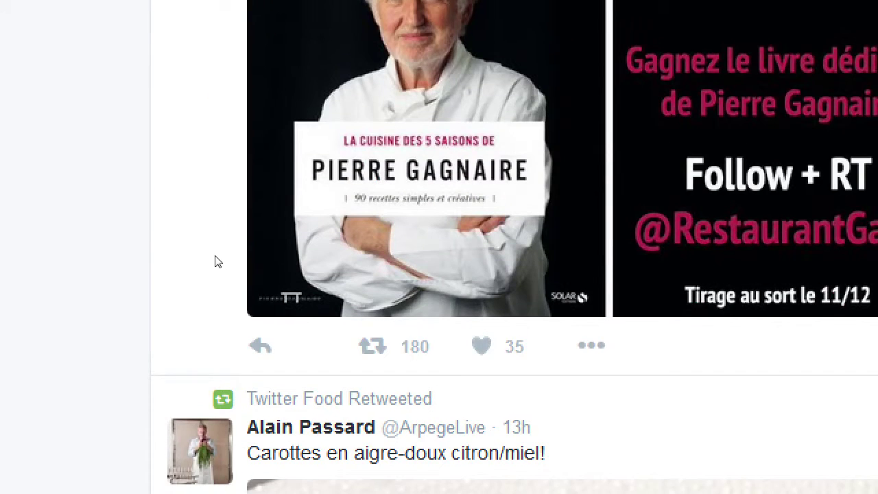
scroll(186, 255, "down", 2)
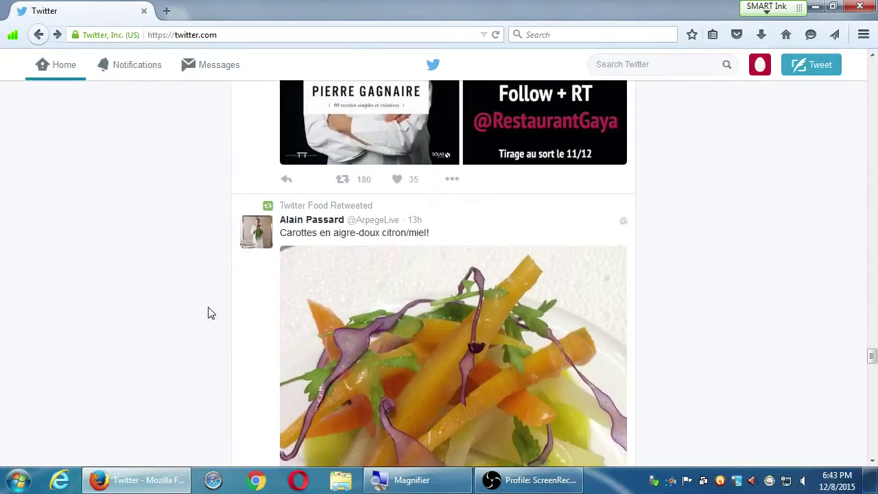
scroll(220, 308, "down", 4)
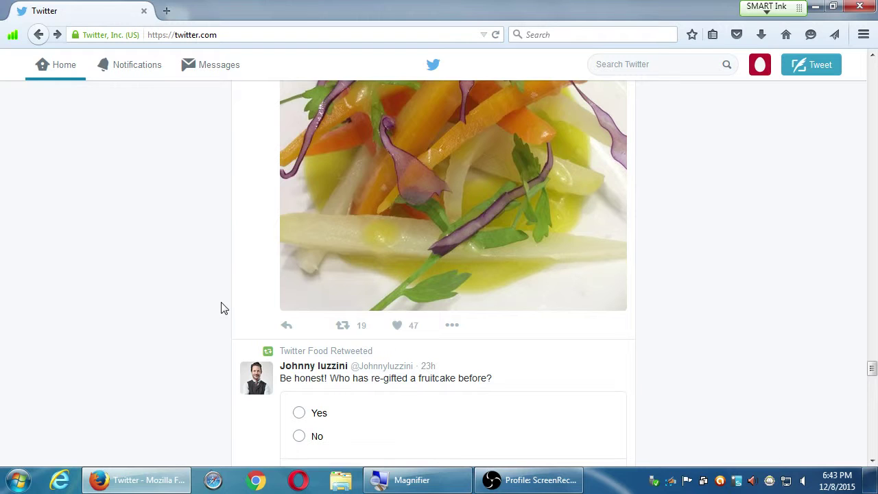
scroll(221, 308, "down", 5)
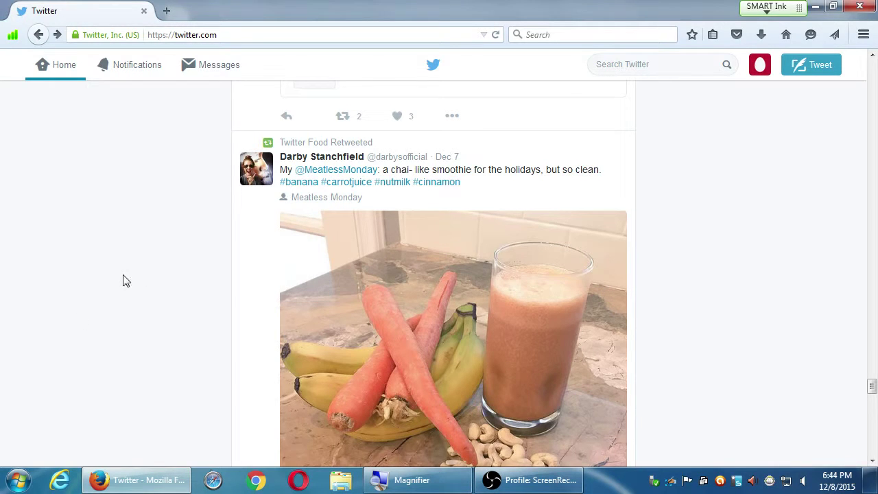
scroll(104, 281, "down", 7)
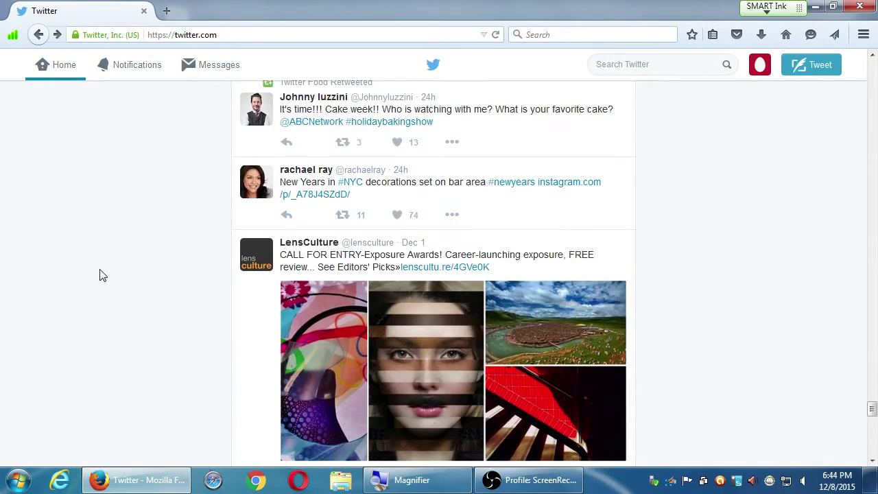
scroll(100, 275, "down", 10)
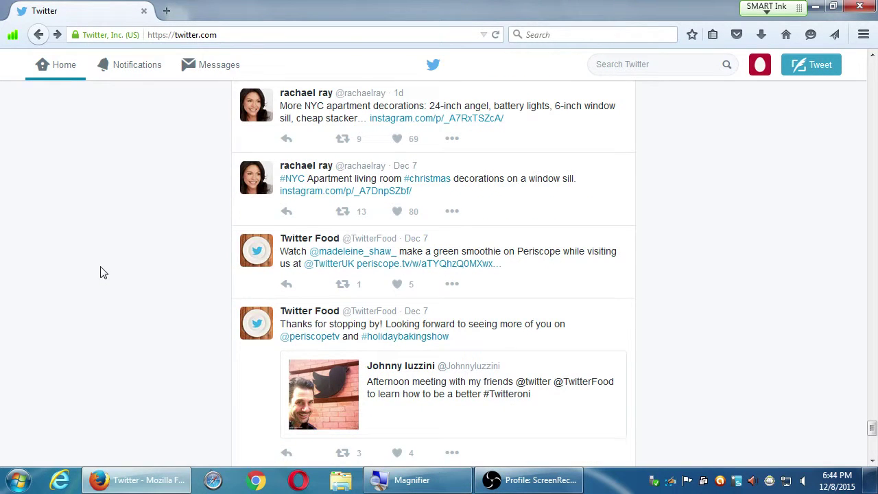
scroll(103, 268, "down", 4)
scroll(106, 263, "down", 5)
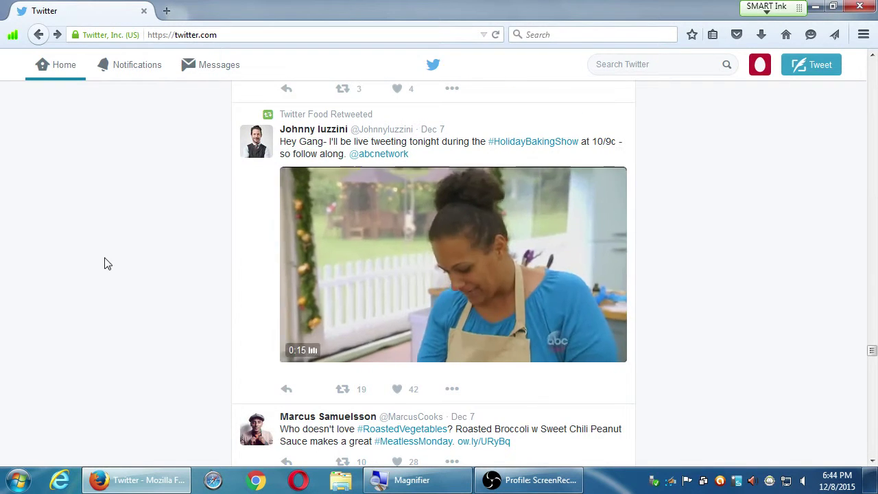
scroll(106, 263, "down", 7)
scroll(105, 263, "down", 5)
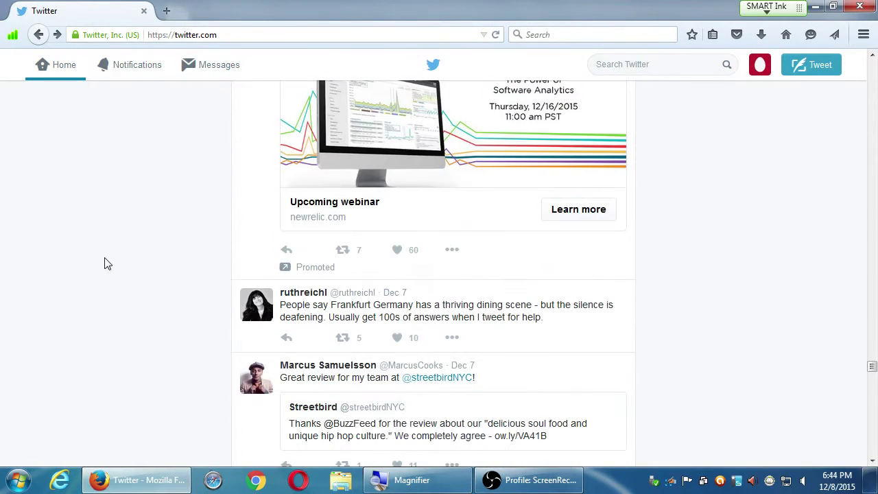
key("Home")
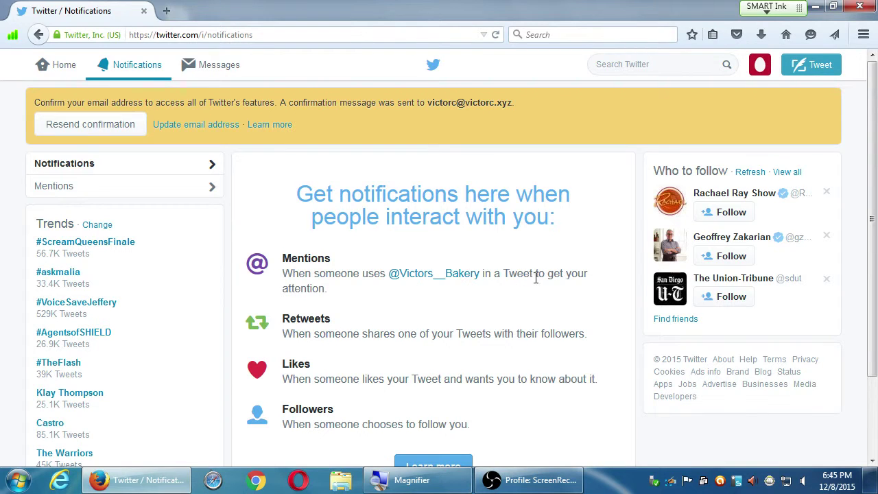
left_click_drag(303, 269, 329, 308)
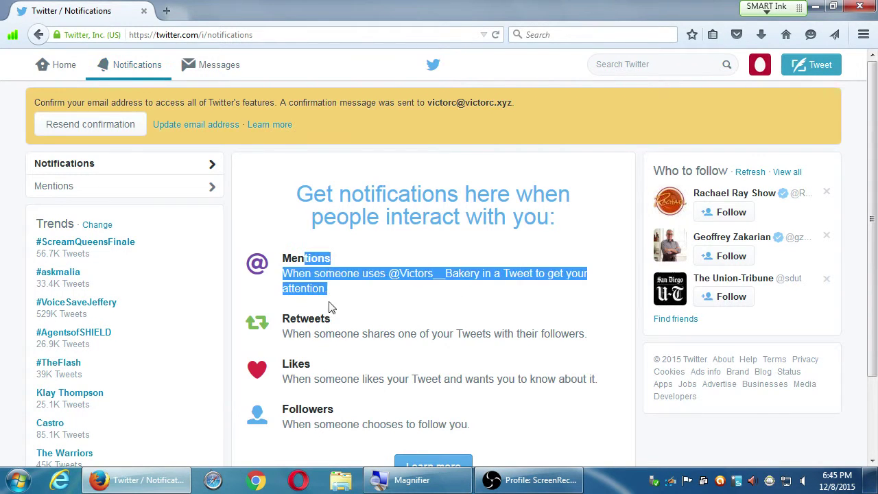
left_click(331, 308)
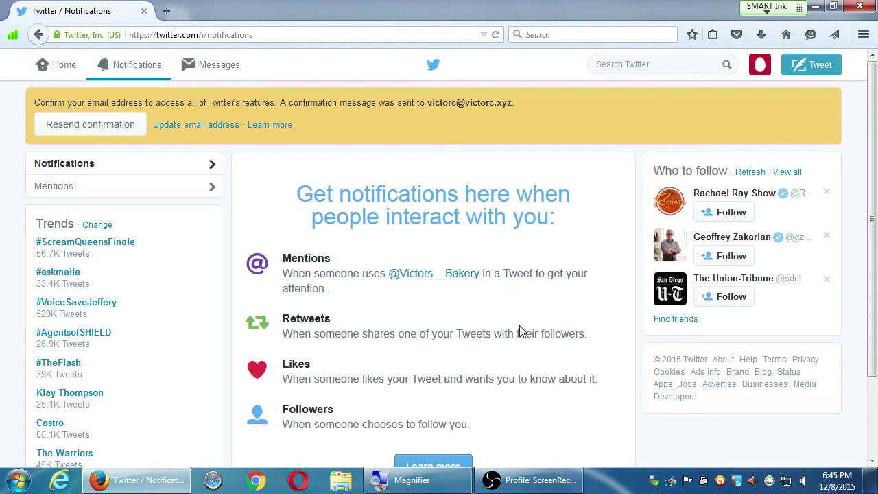
scroll(538, 342, "down", 3)
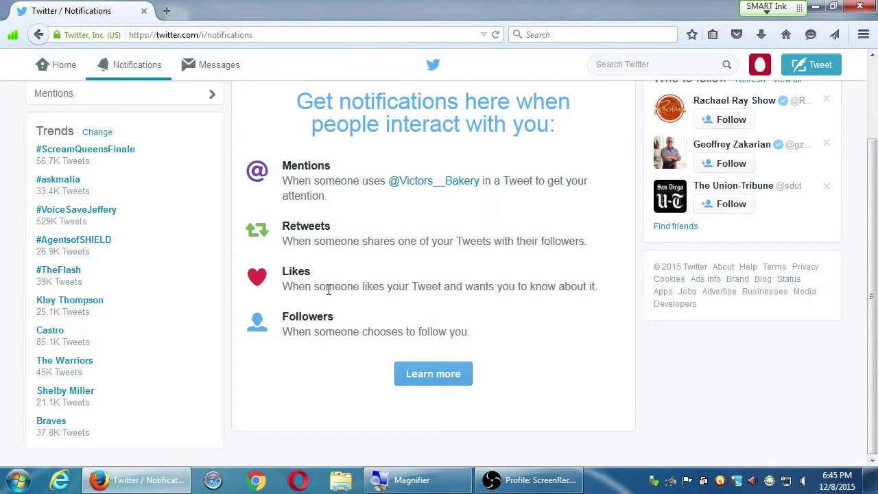
scroll(329, 289, "up", 3)
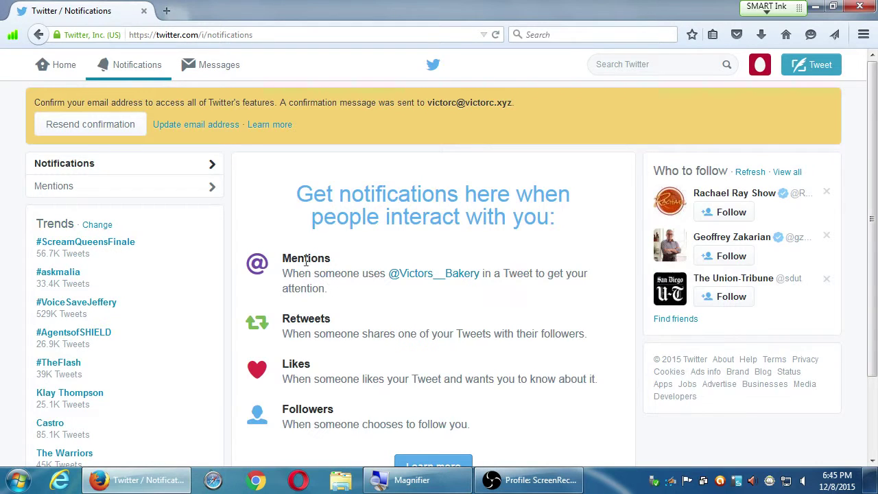
left_click(218, 73)
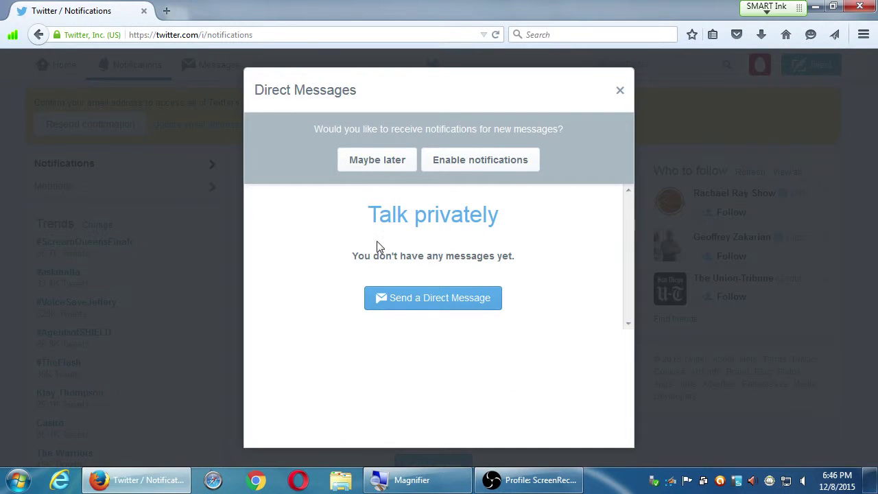
left_click(701, 122)
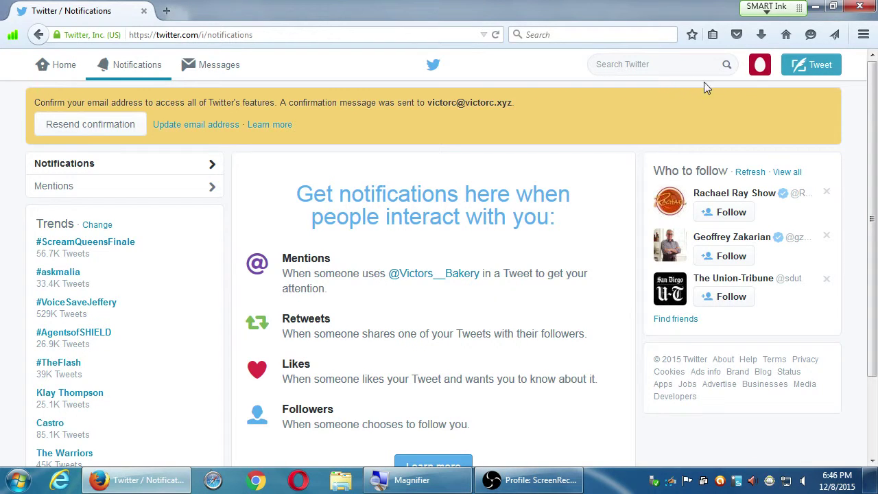
Open the Victor's Bakery profile through the avatar menu's View profile option.
left_click(758, 67)
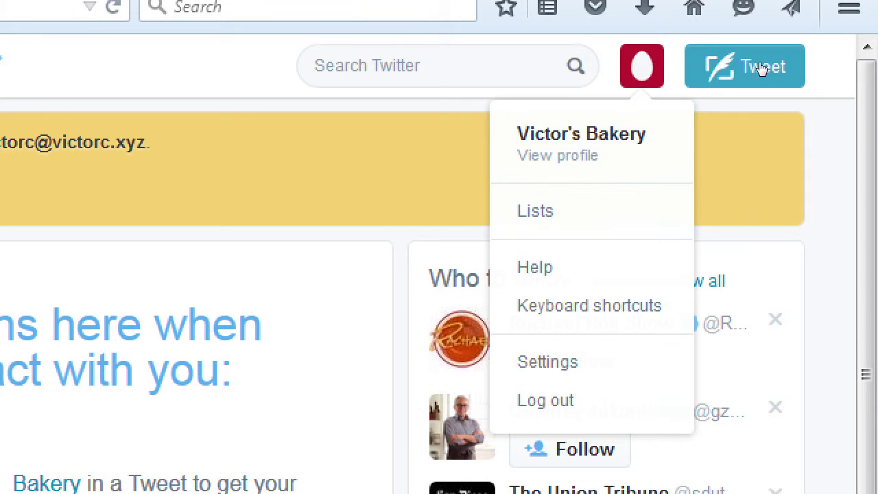
left_click(761, 67)
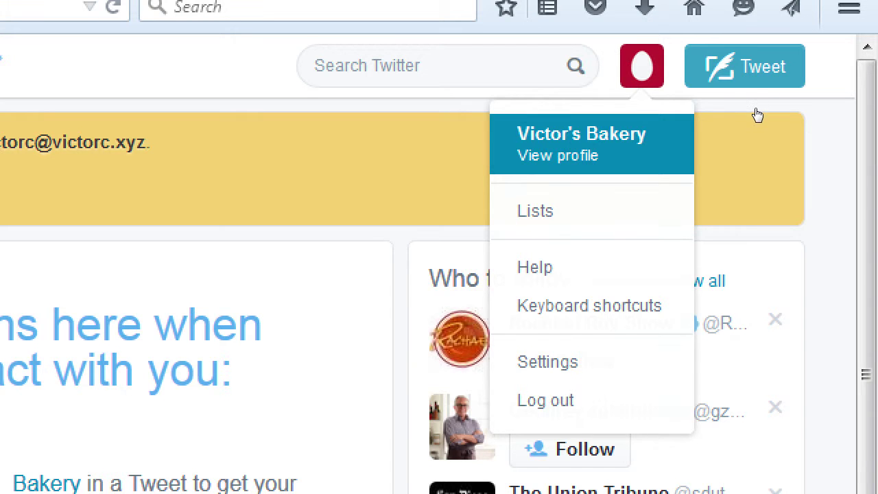
key("Return")
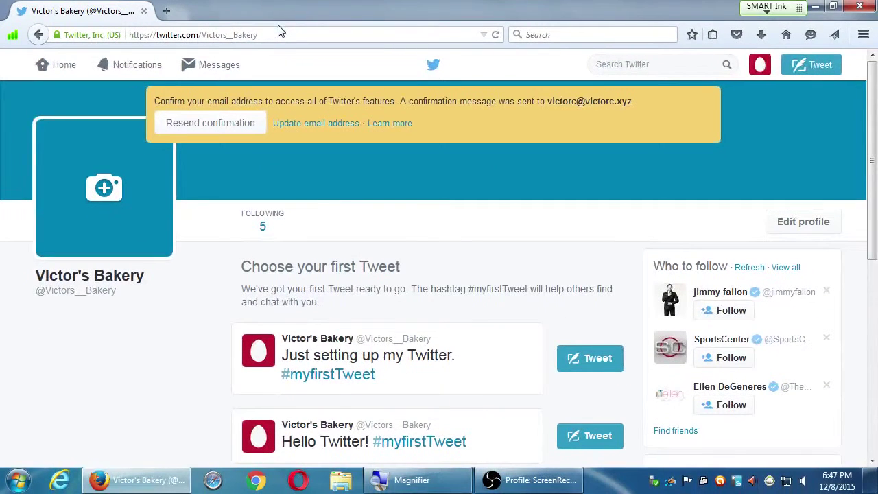
left_click(278, 33)
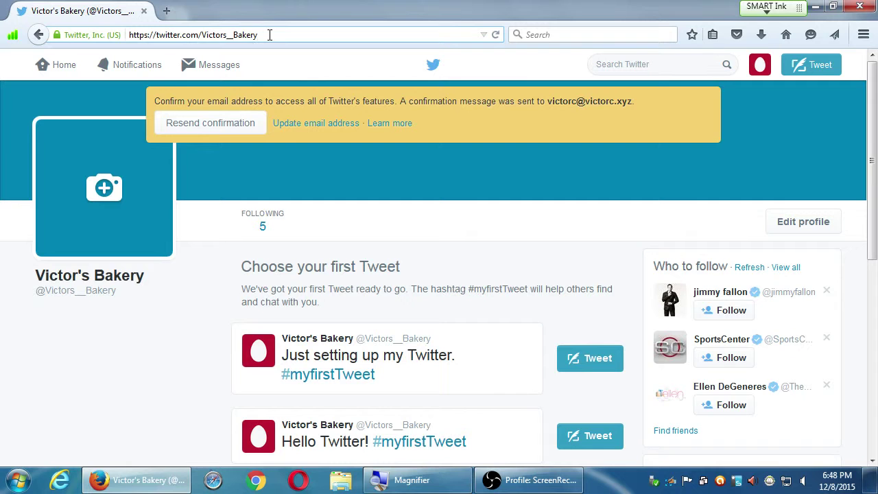
scroll(441, 291, "down", 4)
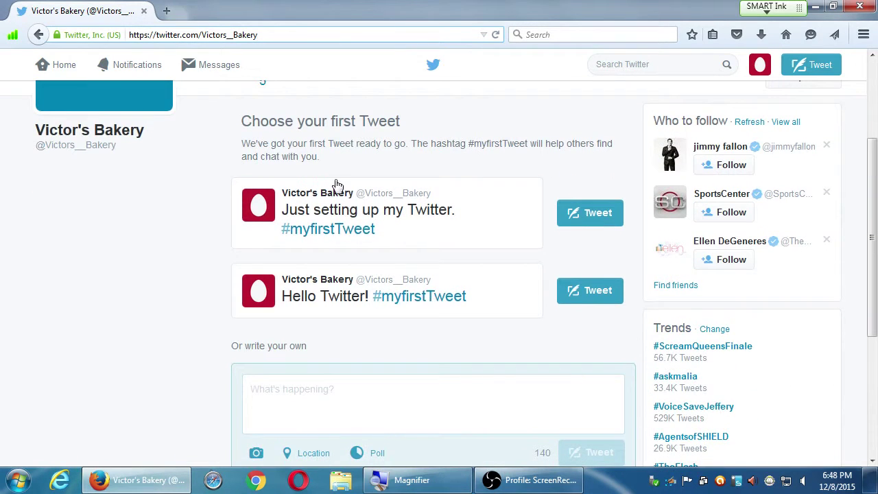
scroll(261, 170, "up", 2)
left_click_drag(251, 194, 420, 209)
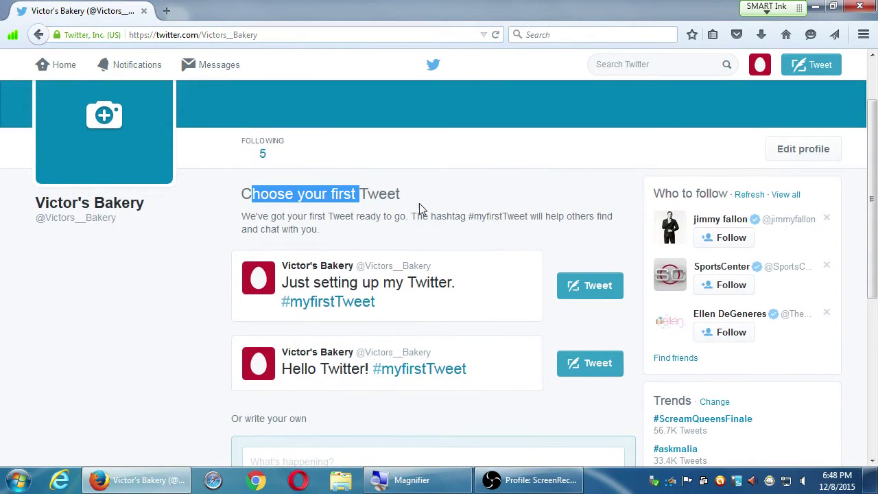
left_click(419, 209)
scroll(164, 338, "down", 7)
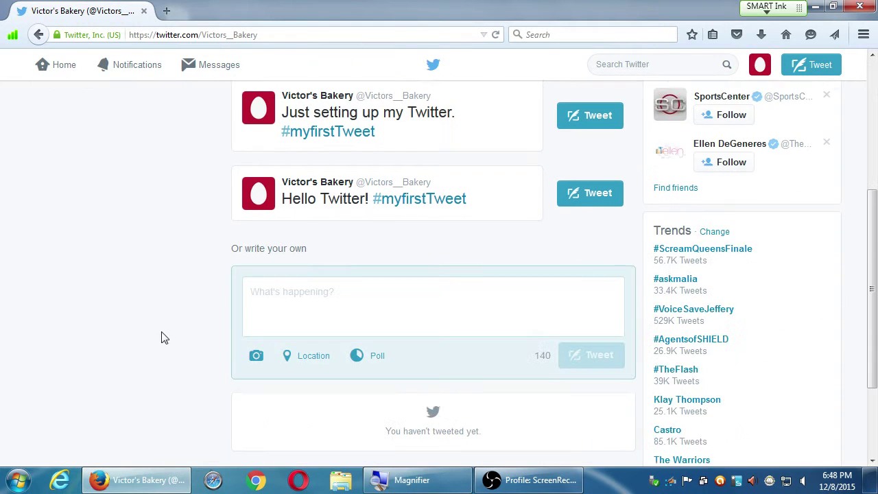
scroll(169, 333, "up", 2)
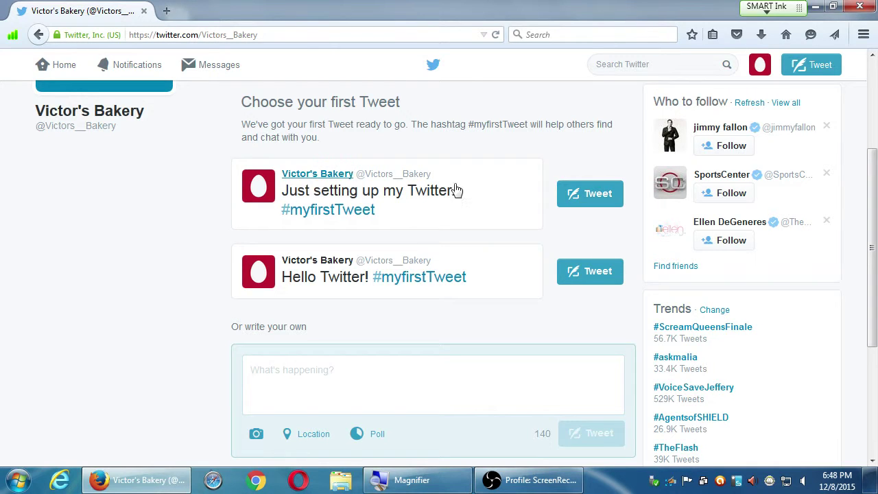
Tweet the 'Just setting up my Twitter. #myfirstTweet' suggestion and check it on the profile.
left_click(584, 198)
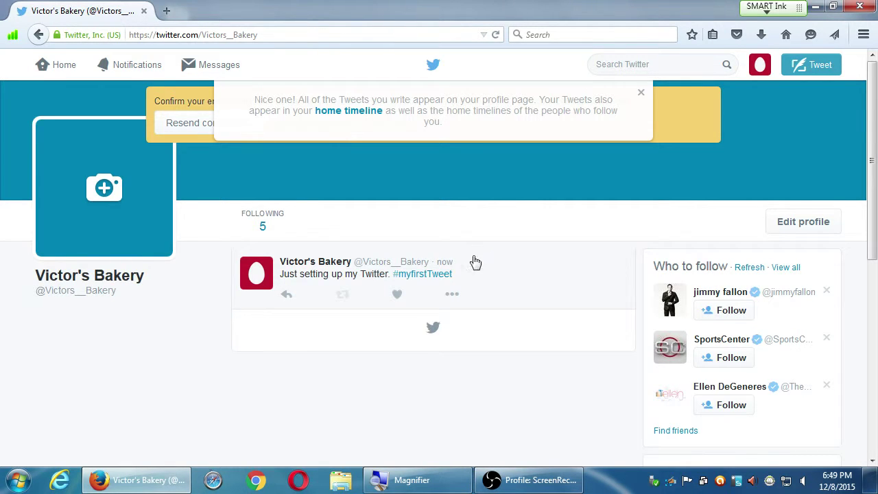
scroll(427, 314, "down", 1)
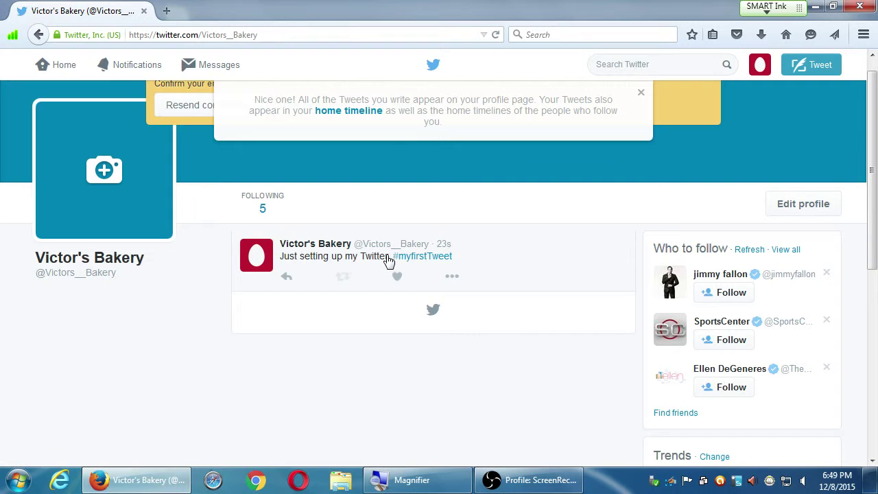
scroll(747, 238, "up", 1)
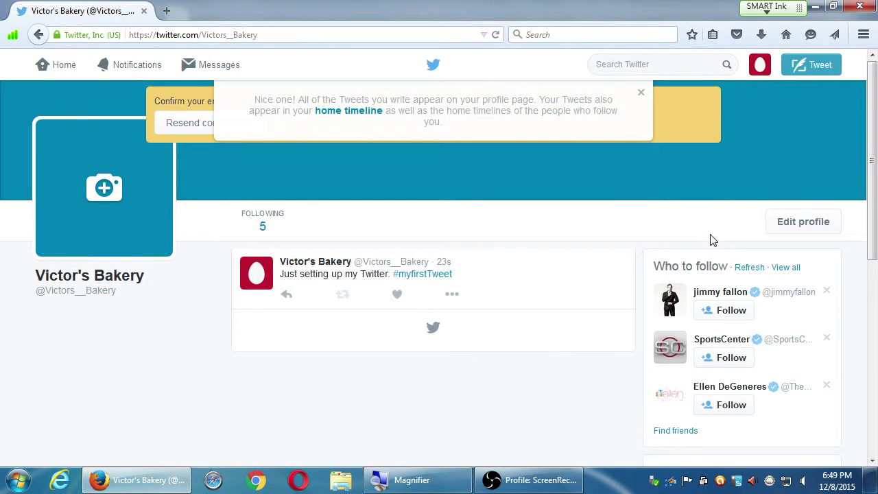
Start a new tweet reading 'Welcome to our Twitter. Follow us for exclusive content'.
left_click(815, 71)
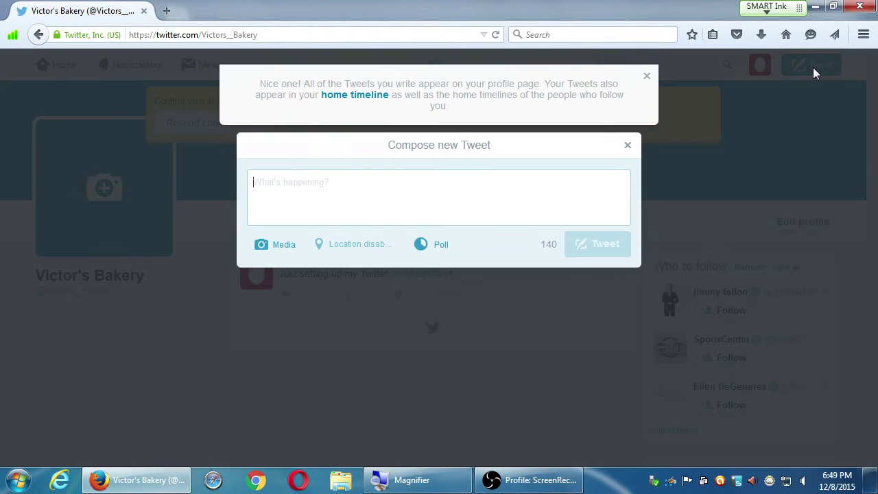
left_click_drag(528, 165, 507, 145)
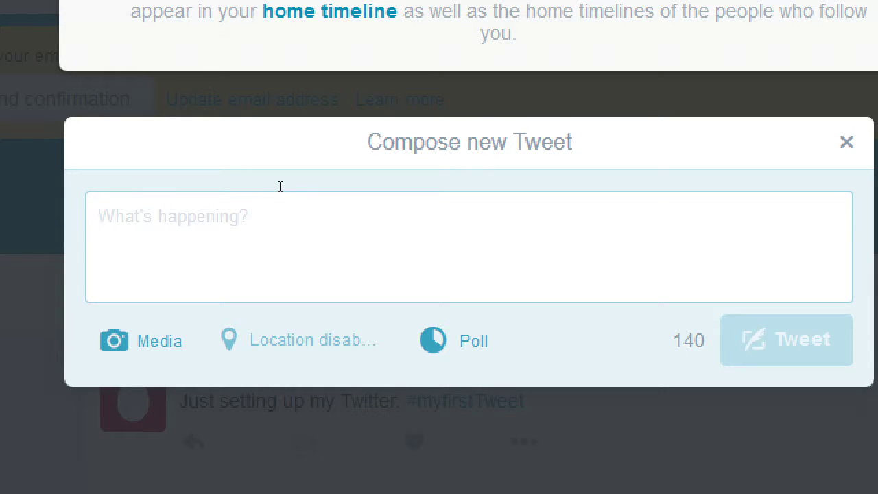
type("WElcome")
key("ctrl+a")
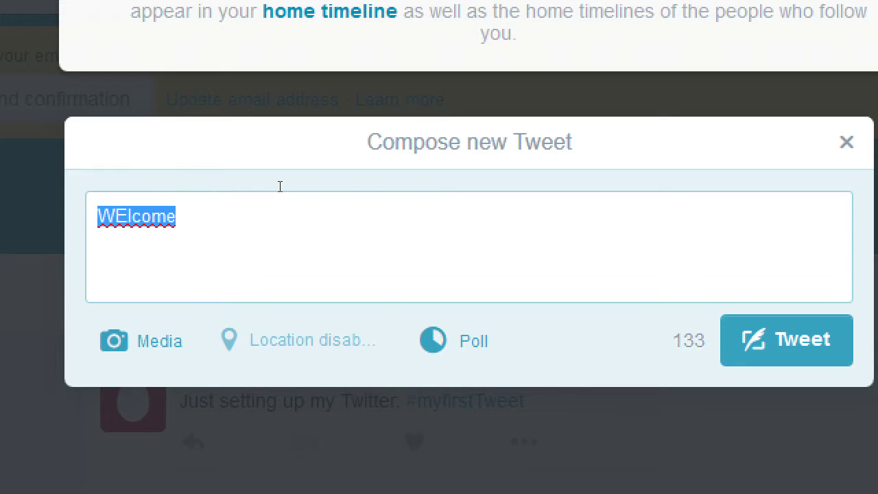
type("Welcome to ")
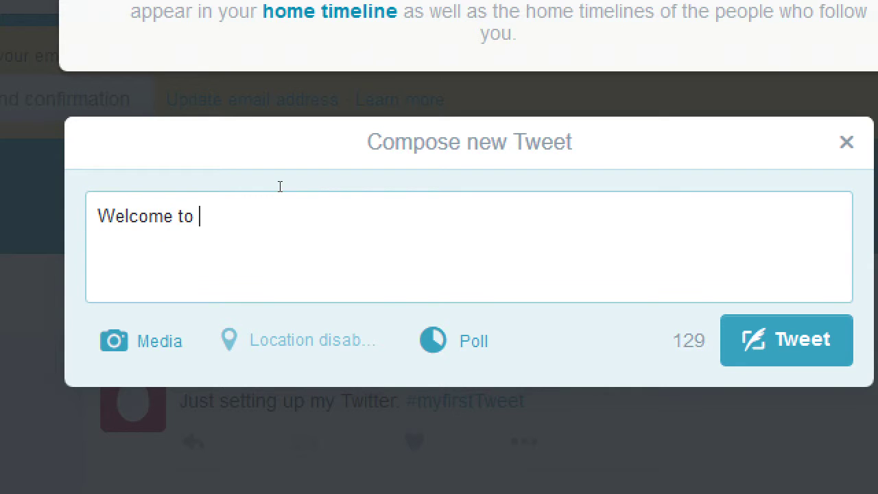
type("our Twitter")
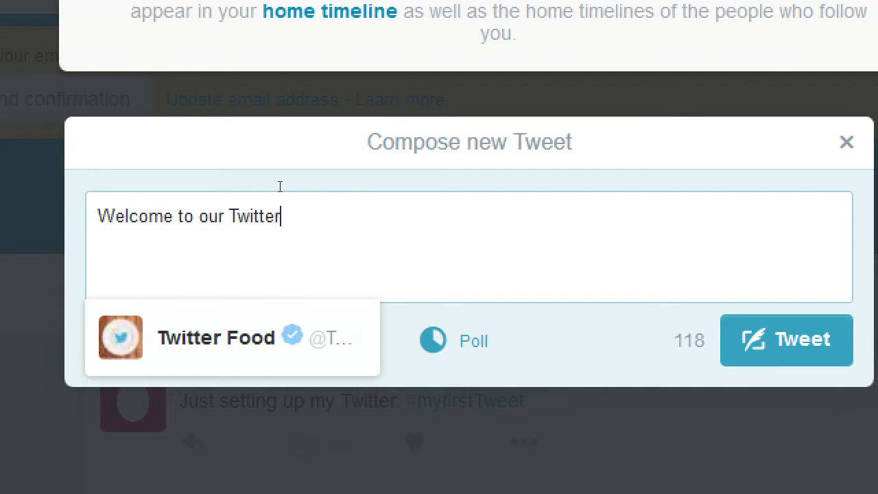
type(". Follo")
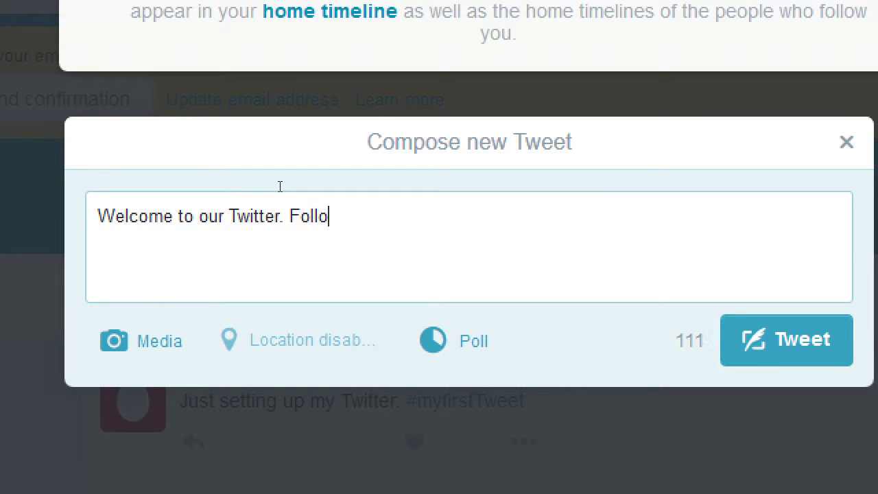
type("w us for ")
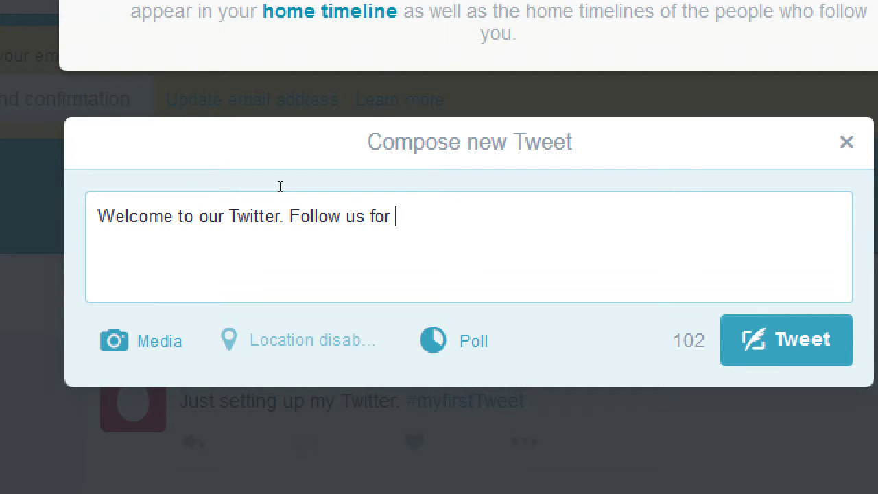
type("exclus")
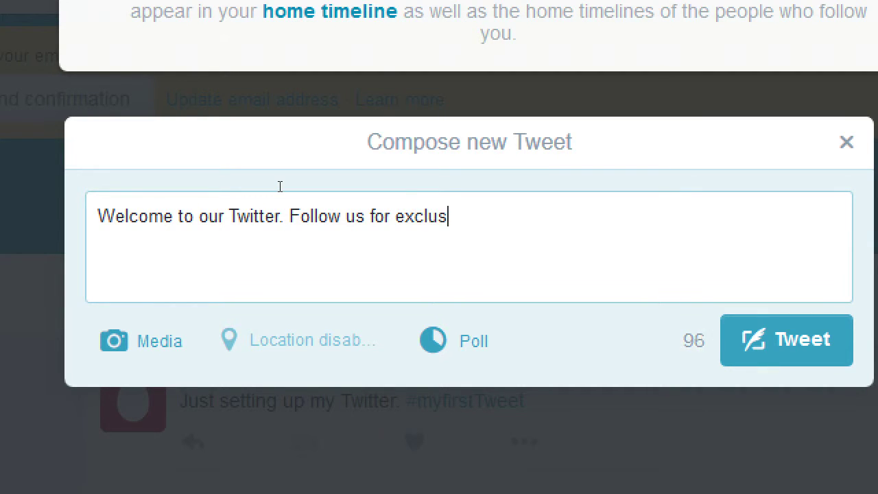
type("ive content")
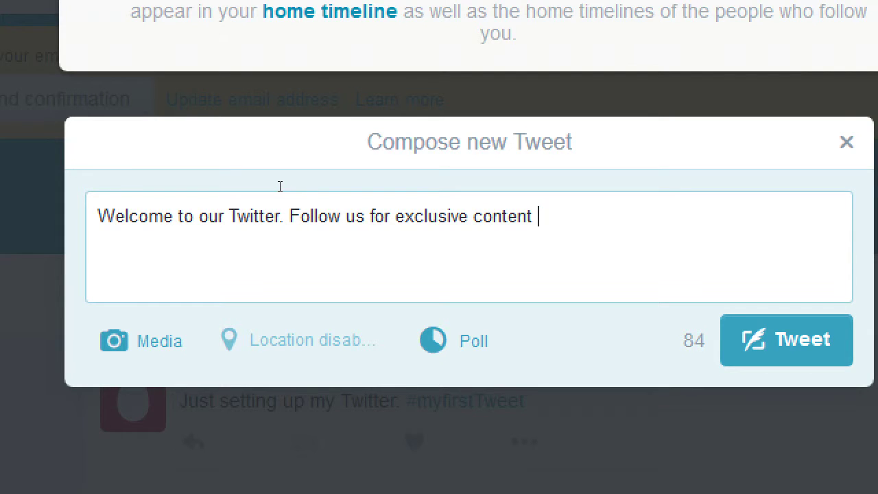
key("BackSpace")
Add 'you won't find anywhere else', trim the ending to 'this stuff here amazing! :)', and post.
type(", you won't find a")
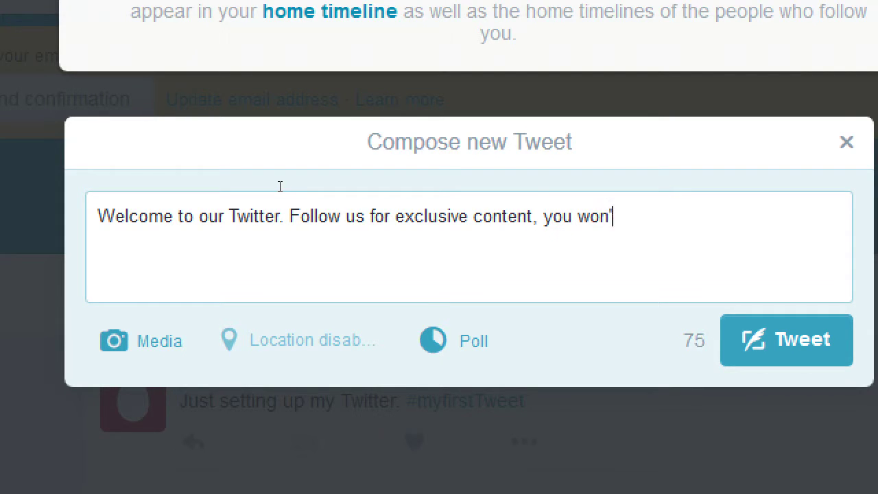
type("nywhere ")
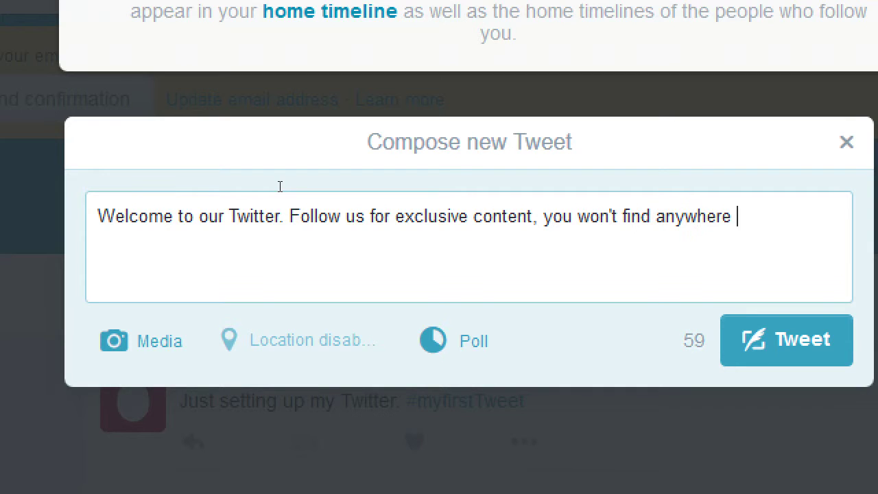
type("else. Seriousl")
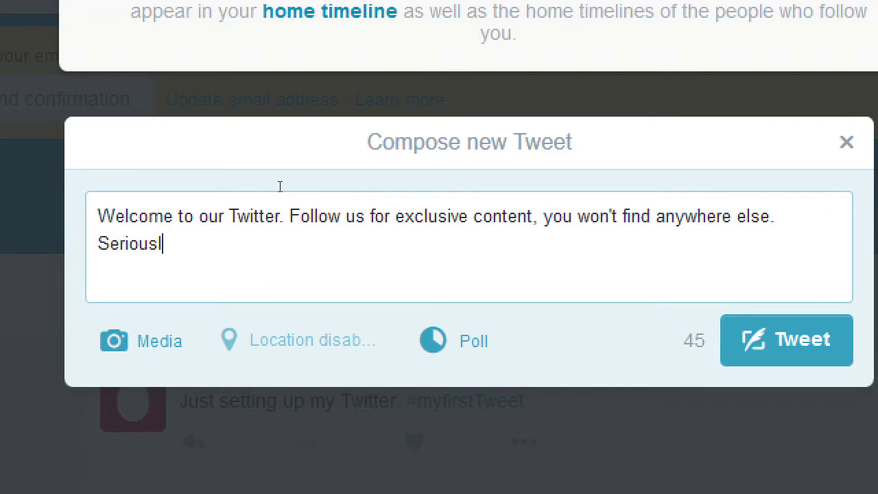
type("y, this stuff here is aa")
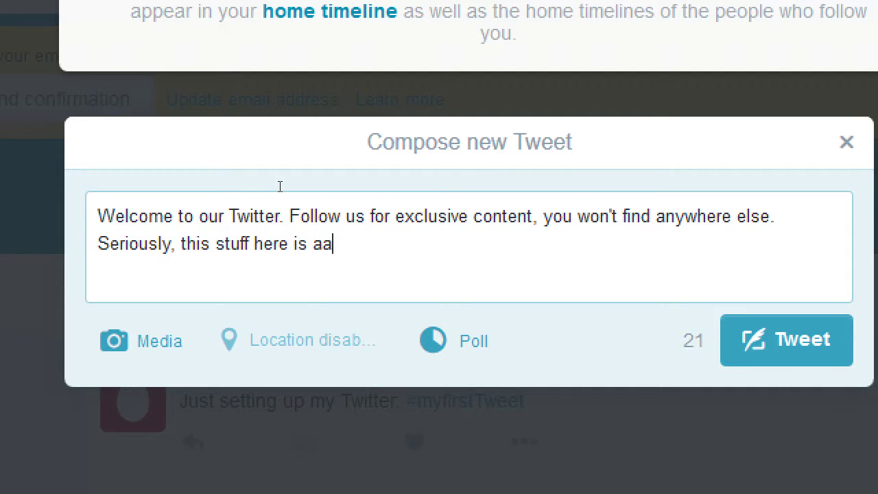
key("BackSpace")
type("mazing.")
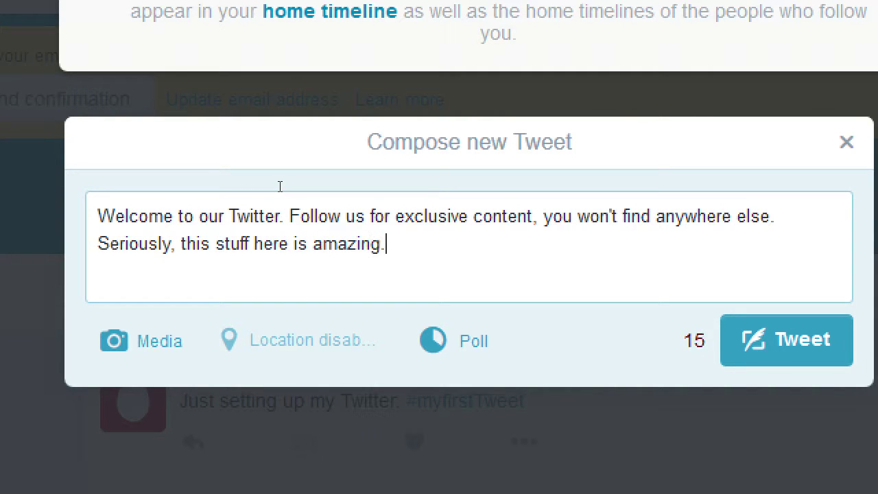
type(" So you'll ")
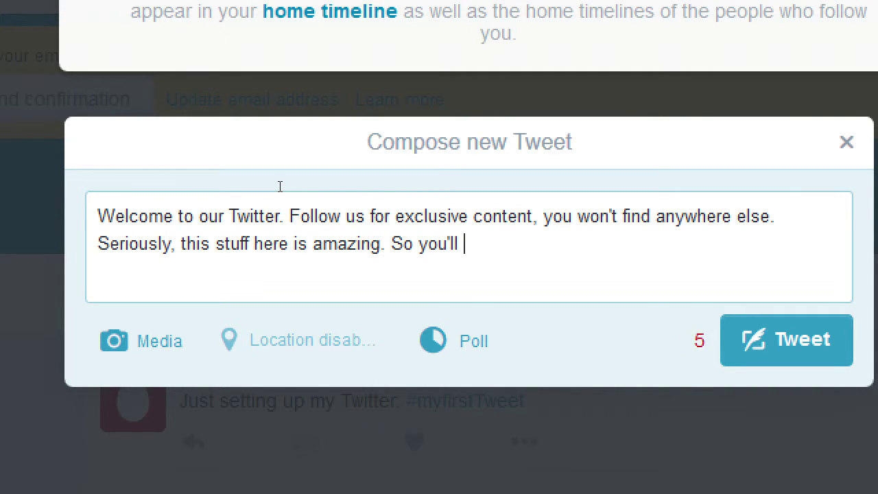
type("definately")
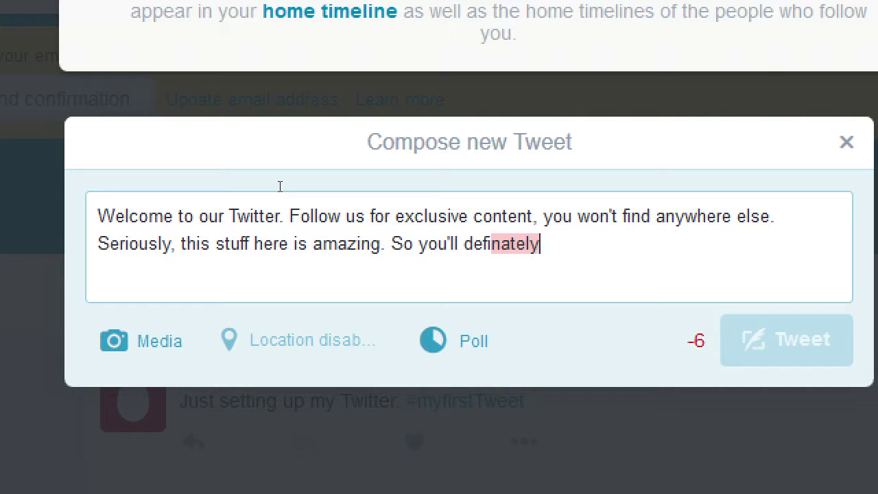
type(" want to f")
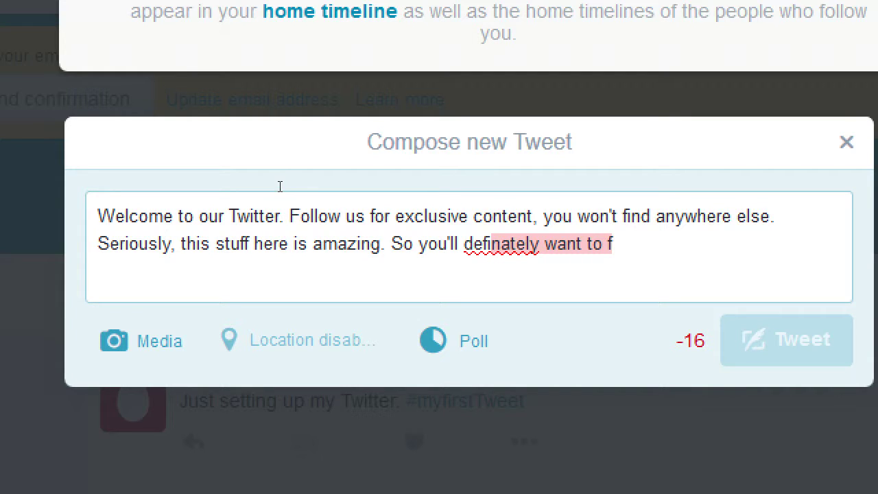
key("BackSpace")
key("BackSpace")
key("BackSpace")
key("BackSpace")
key("BackSpace")
key("BackSpace")
key("BackSpace")
key("BackSpace")
key("BackSpace")
key("BackSpace")
key("BackSpace")
key("BackSpace")
key("BackSpace")
key("BackSpace")
key("BackSpace")
key("BackSpace")
key("BackSpace")
key("BackSpace")
key("BackSpace")
key("BackSpace")
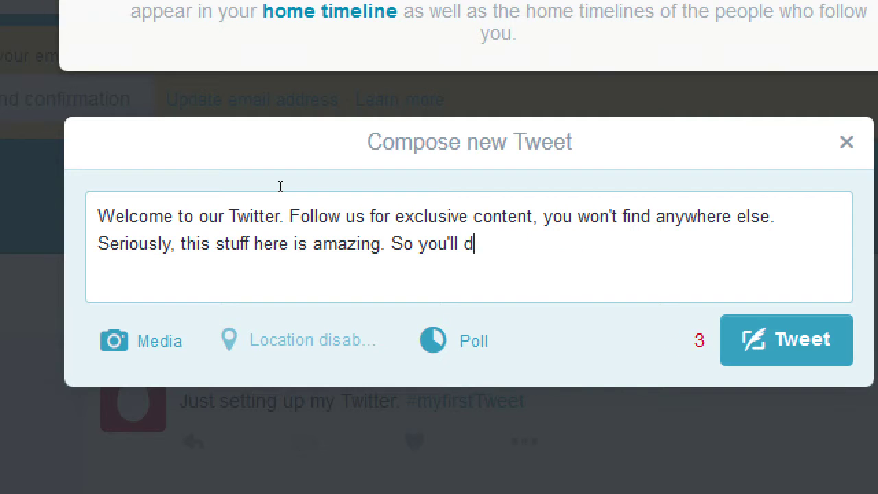
key("BackSpace")
key("BackSpace")
key("BackSpace")
key("BackSpace")
key("BackSpace")
key("BackSpace")
key("BackSpace")
key("BackSpace")
key("BackSpace")
key("BackSpace")
key("BackSpace")
key("BackSpace")
key("BackSpace")
key("BackSpace")
key("BackSpace")
key("BackSpace")
key("BackSpace")
key("BackSpace")
key("BackSpace")
key("BackSpace")
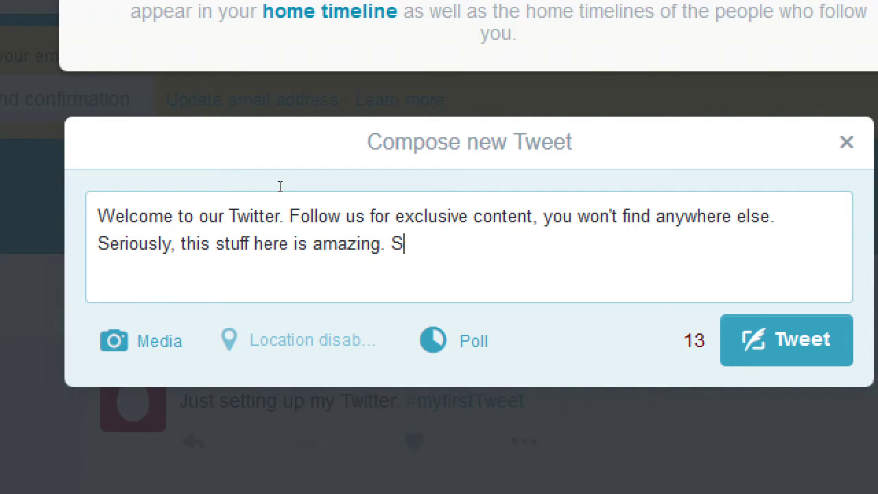
key("BackSpace")
key("BackSpace")
type("r")
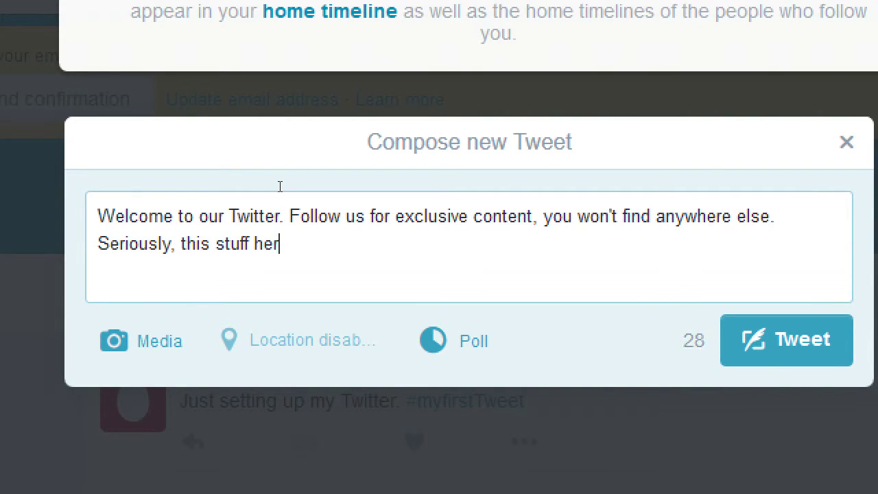
type("e amazing! :")
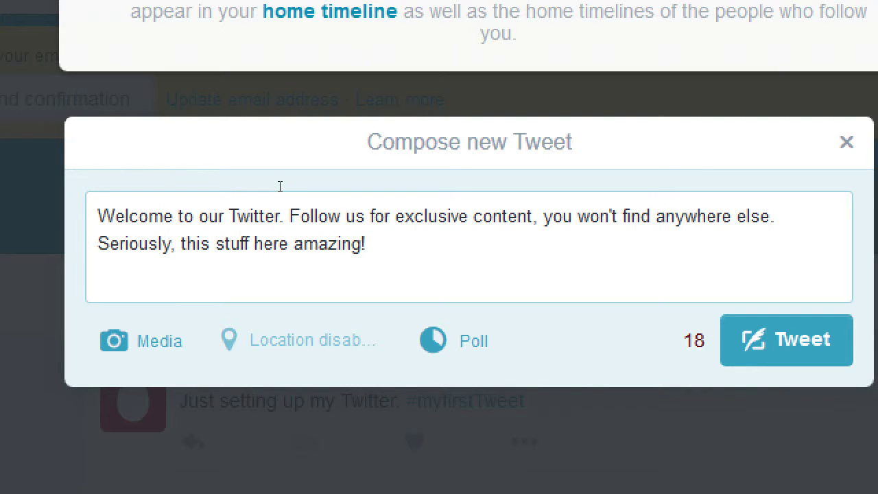
type(")")
key("ctrl+Return")
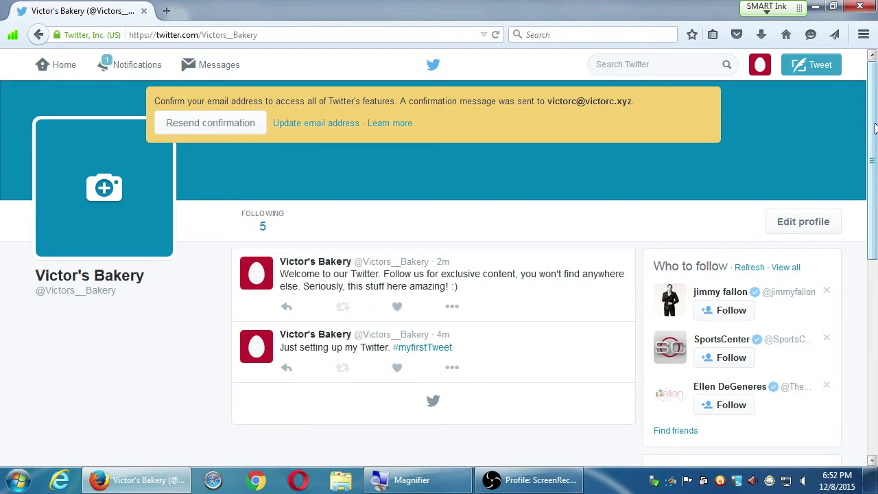
left_click_drag(869, 129, 873, 66)
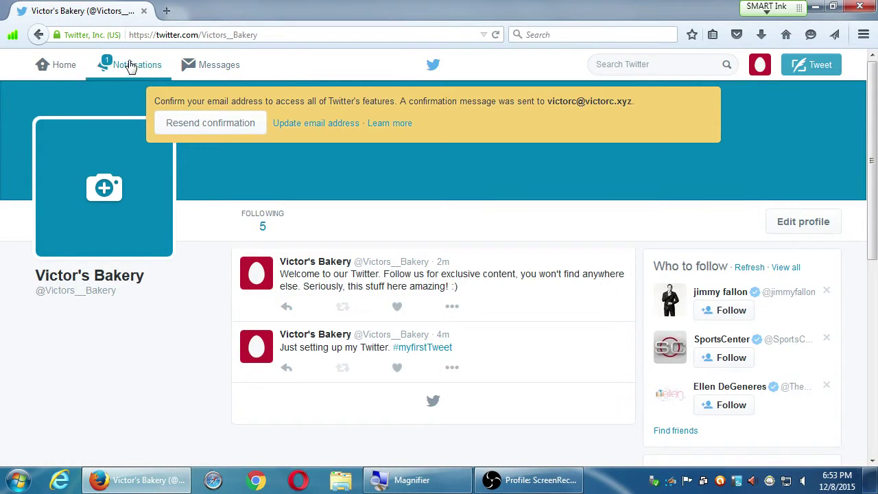
Open the spam account's profile from its follow-request notification in Notifications.
left_click(131, 65)
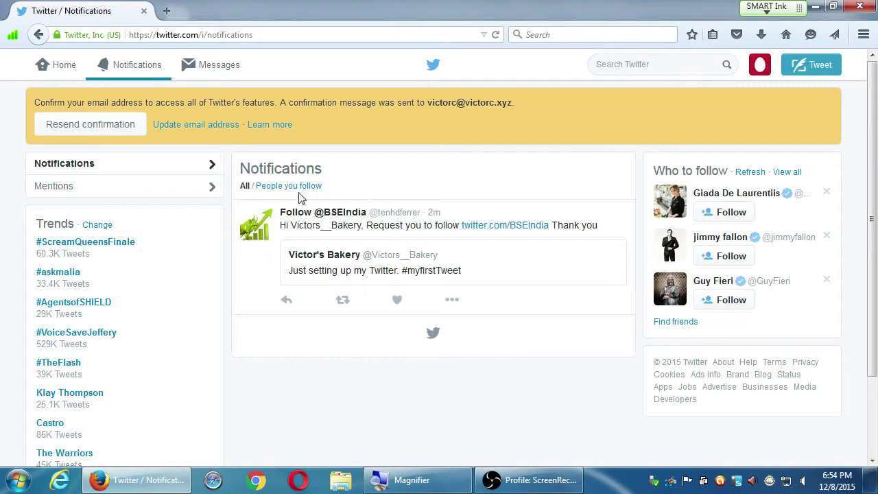
mouse_move(249, 225)
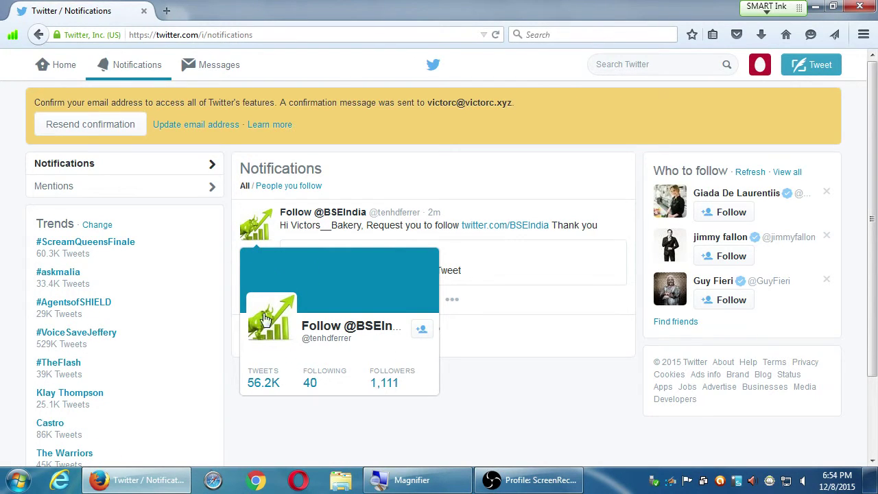
left_click(259, 234)
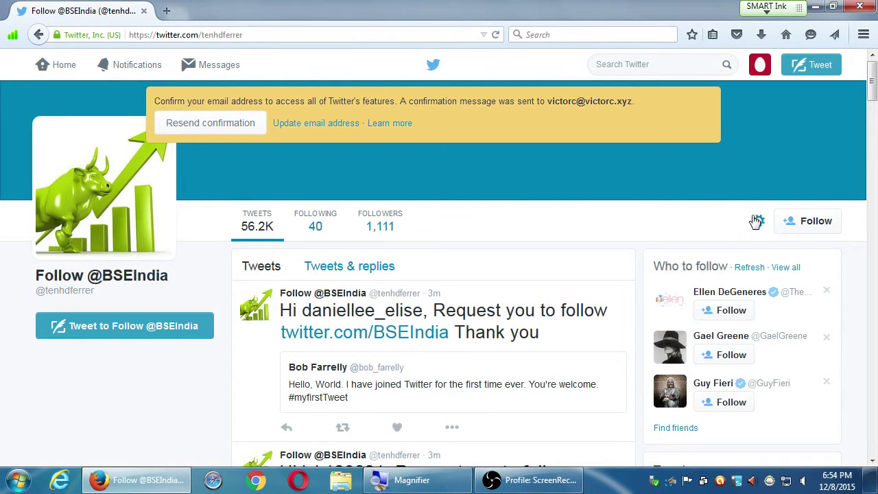
left_click(757, 221)
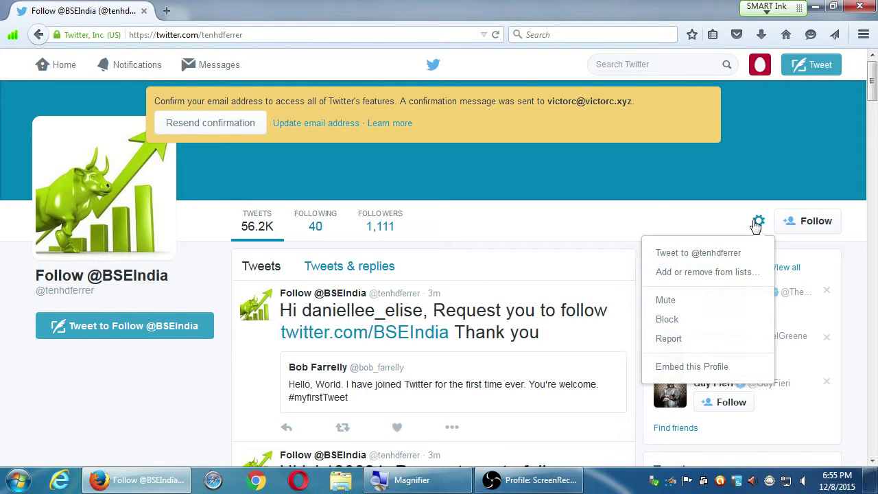
key("g")
key("n")
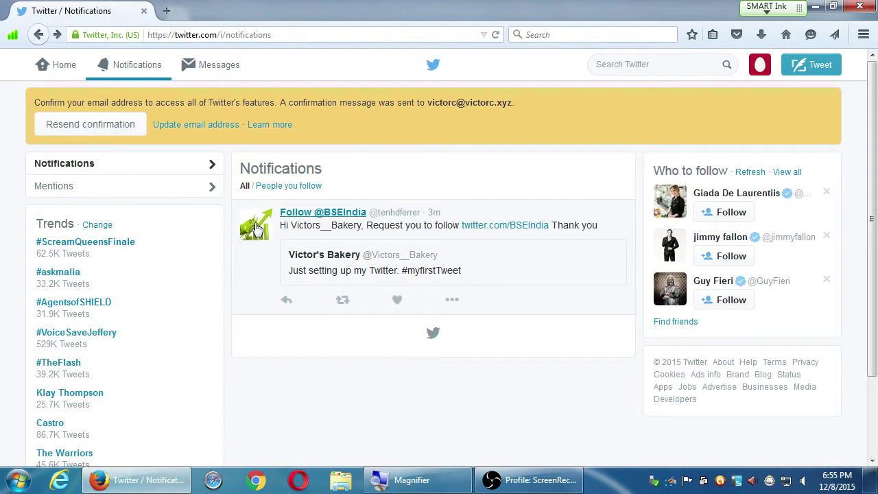
left_click(257, 228)
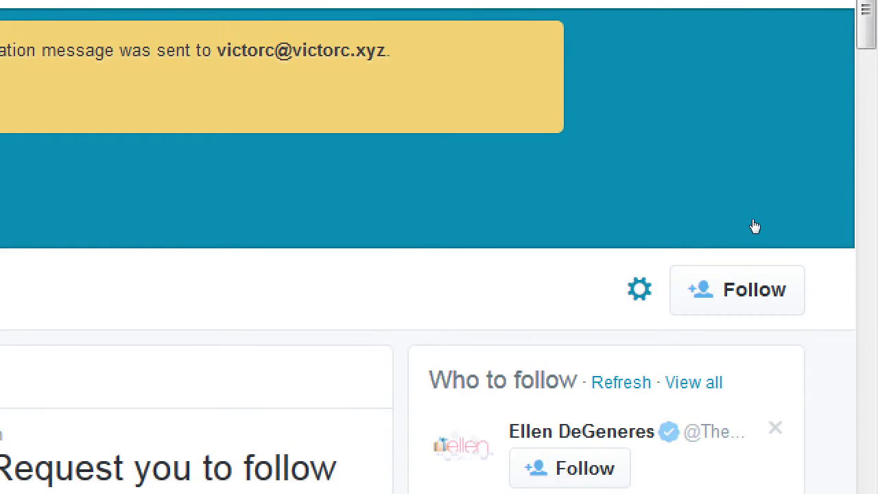
left_click(758, 225)
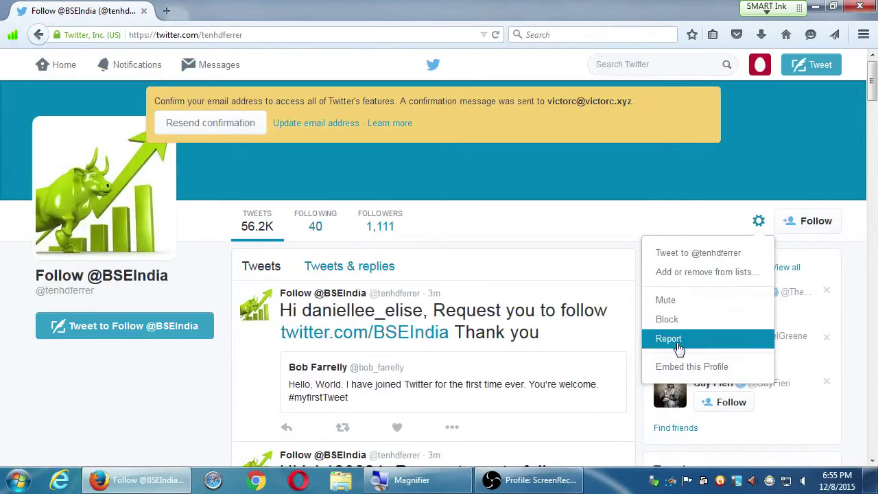
Report the account with the reason 'They are posting spam' and submit the report.
left_click(668, 339)
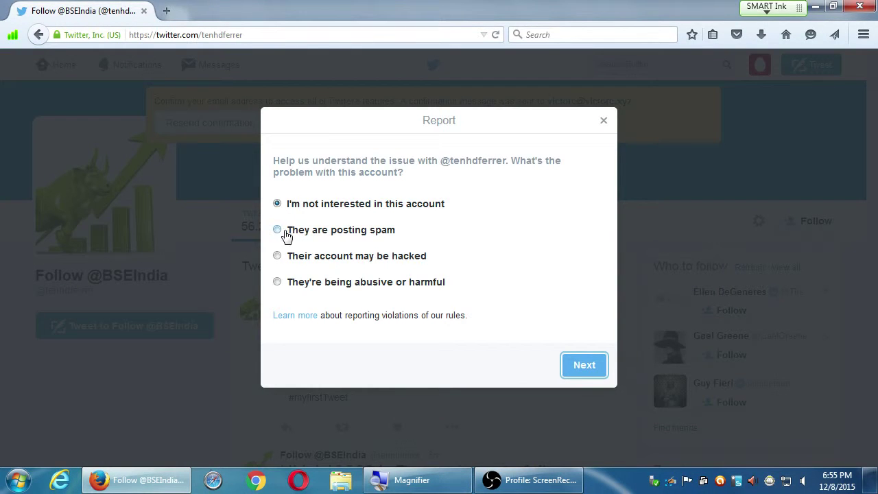
left_click(277, 231)
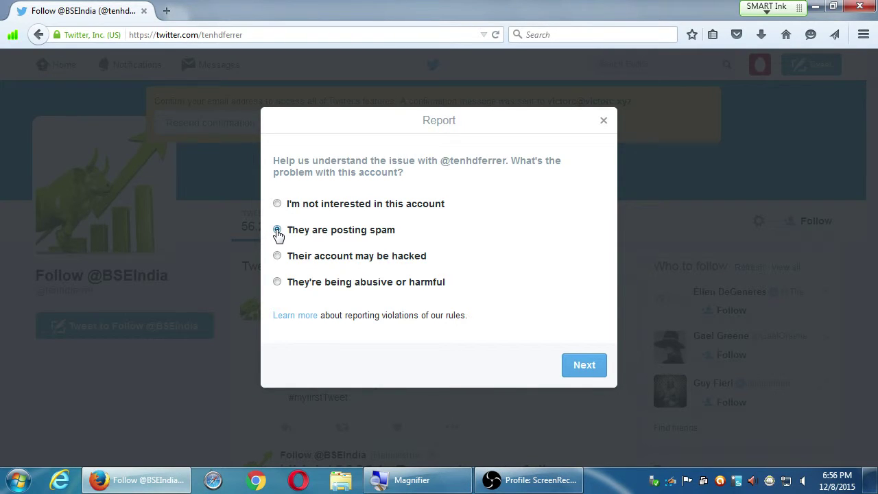
left_click(586, 369)
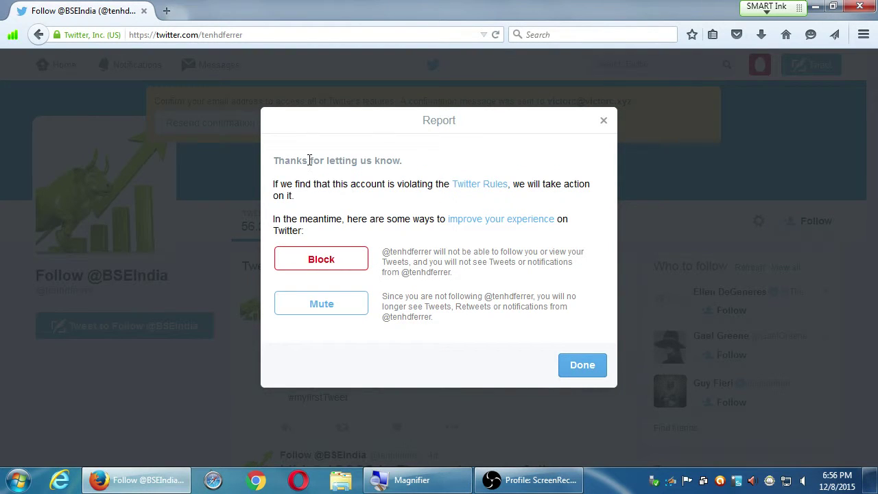
left_click_drag(308, 160, 341, 197)
left_click(349, 197)
Block the spam account, then return to the bakery's home timeline.
left_click(338, 275)
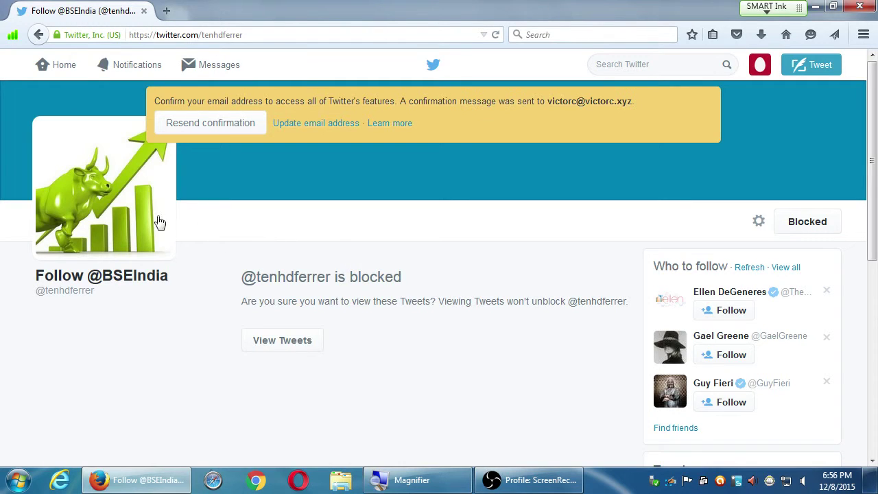
left_click(73, 81)
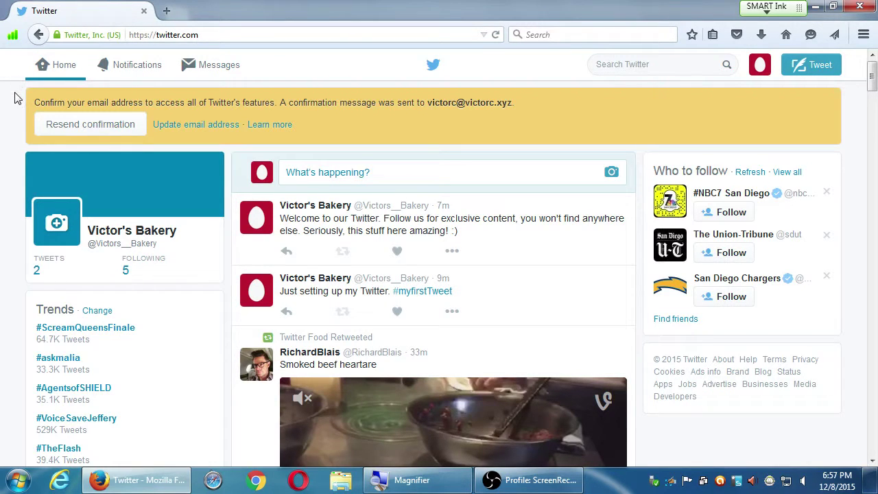
Scroll the home feed and open the profile of the addiction-helpline video poster.
scroll(14, 99, "down", 3)
scroll(16, 99, "up", 3)
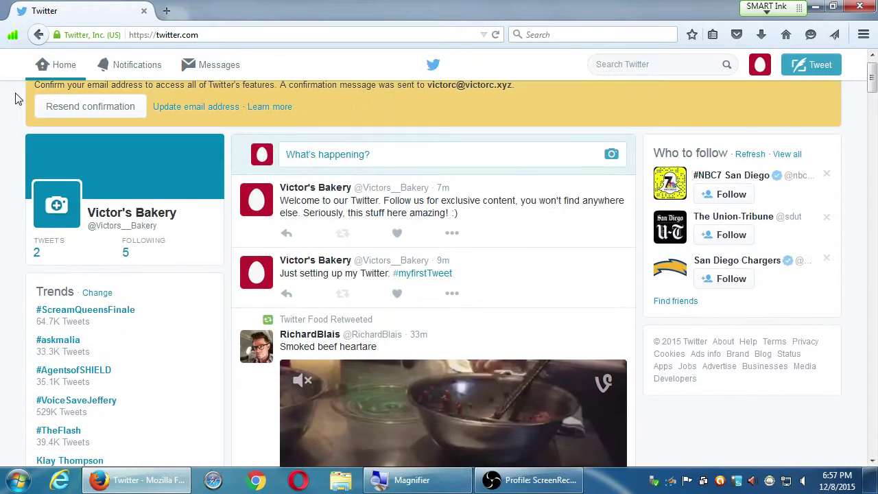
scroll(17, 99, "down", 1)
scroll(43, 89, "up", 1)
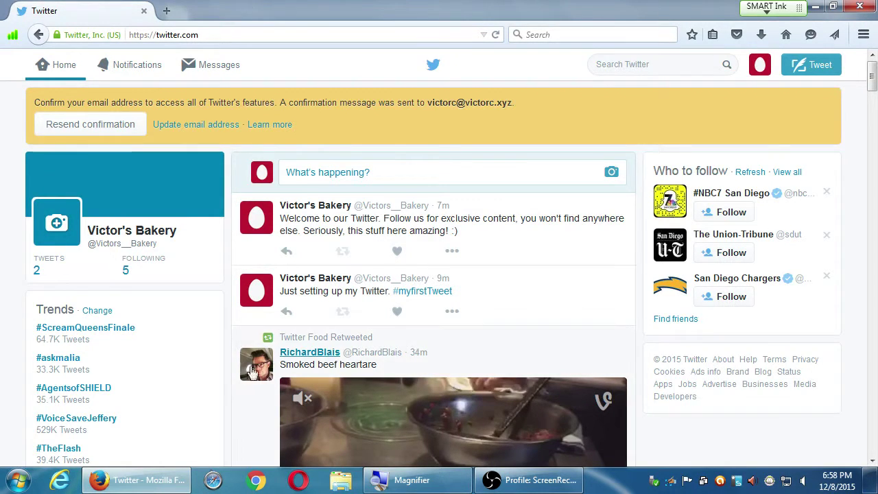
scroll(247, 372, "down", 8)
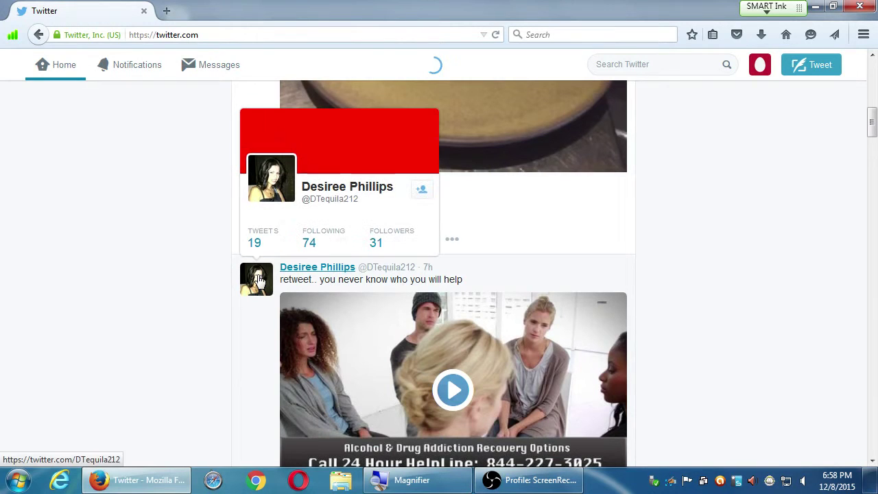
left_click(260, 281)
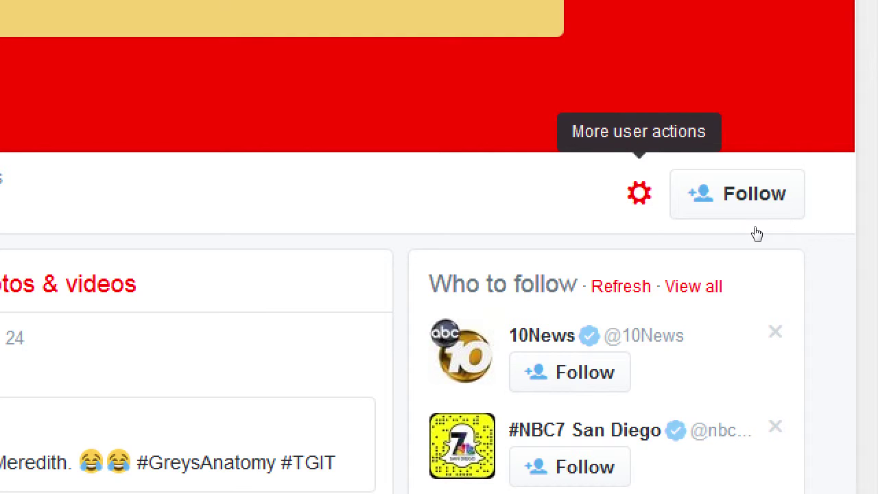
Dismiss the spam profile's actions menu and return to the Victor's Bakery home timeline.
key("Return")
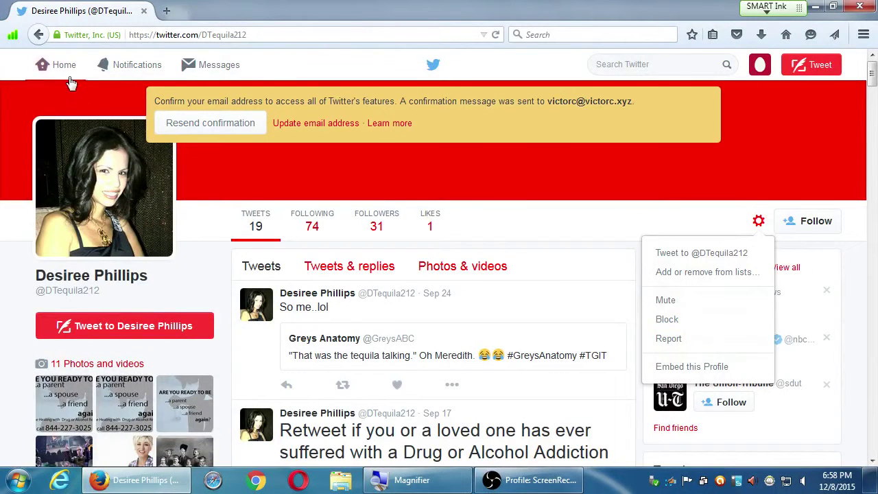
left_click(62, 74)
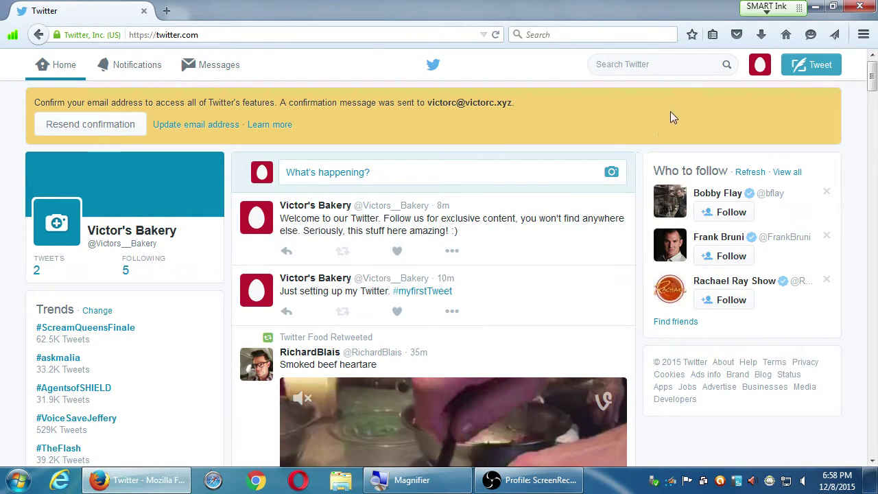
Choose Settings from the avatar account menu at top right.
left_click(759, 66)
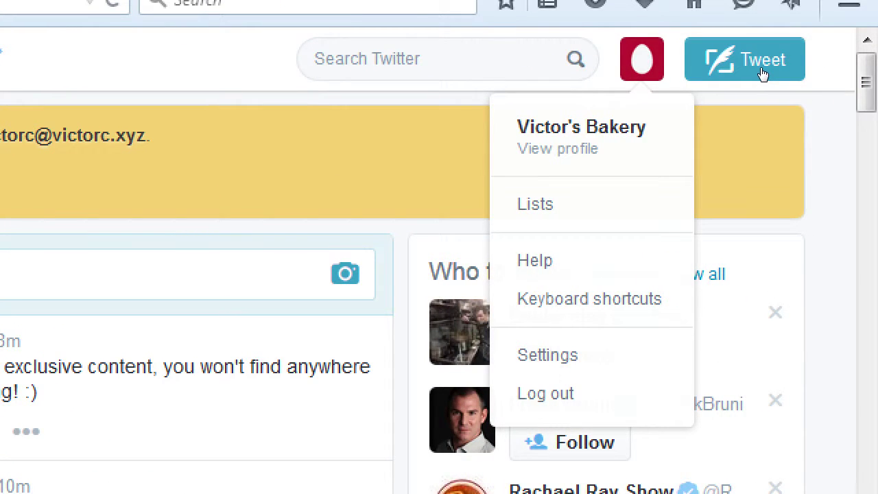
key("Escape")
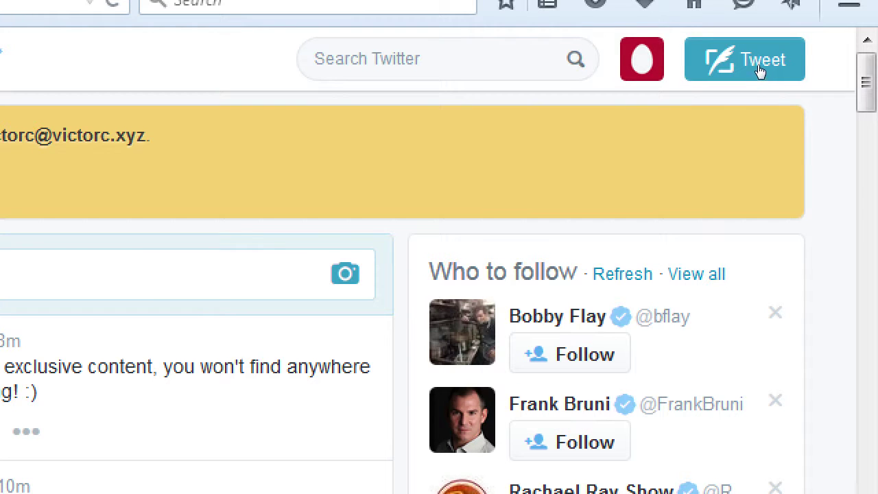
key("Return")
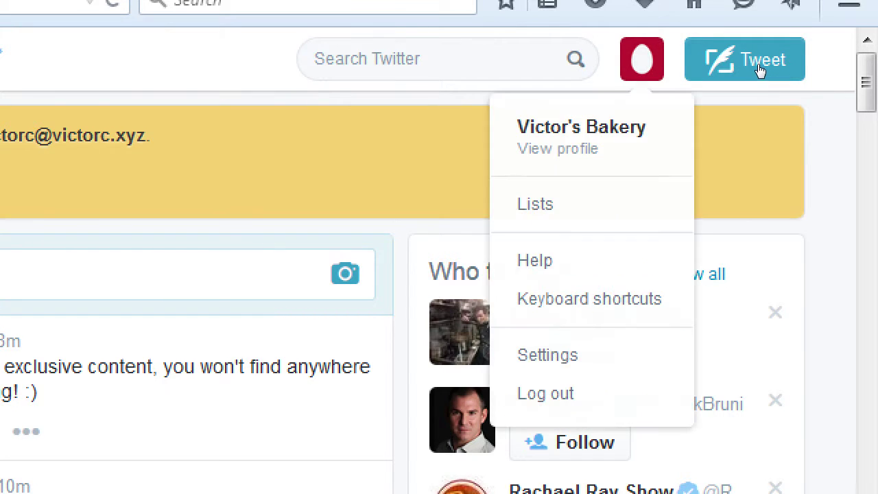
key("Down")
key("Down")
key("Down")
key("Down")
key("Down")
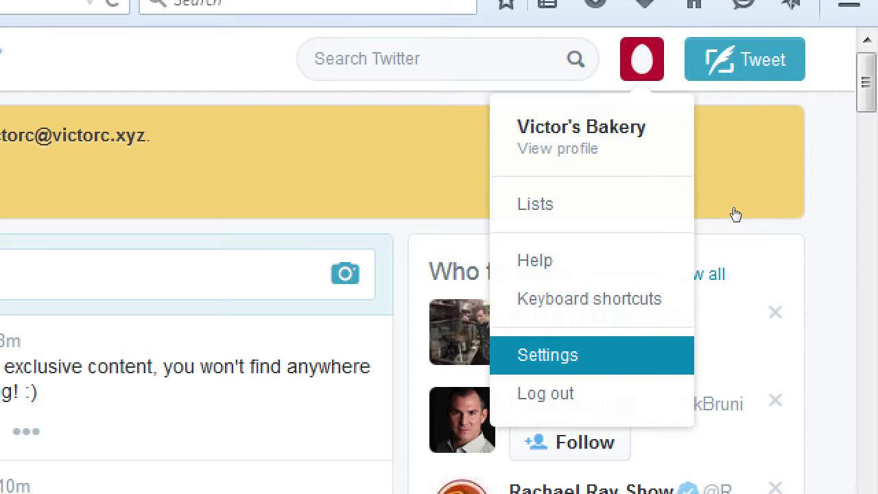
key("Return")
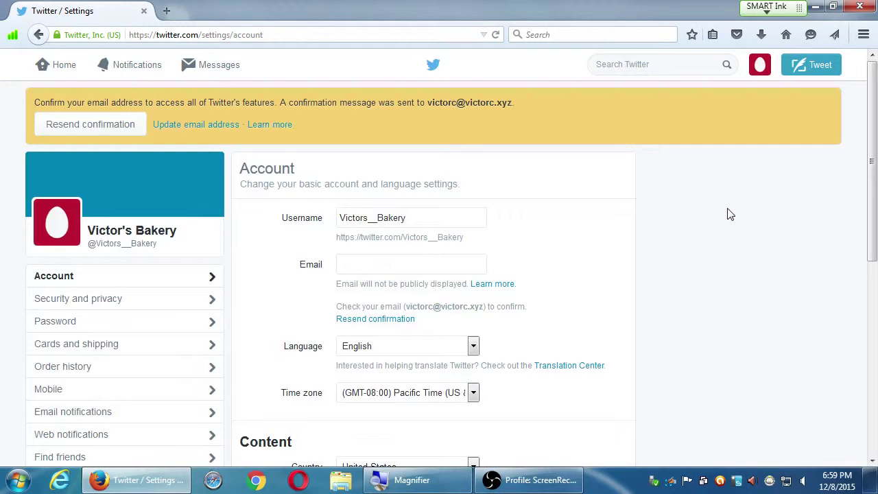
Switch to the Email notifications section in the Account settings sidebar.
scroll(686, 247, "down", 4)
scroll(676, 249, "down", 5)
scroll(530, 272, "up", 6)
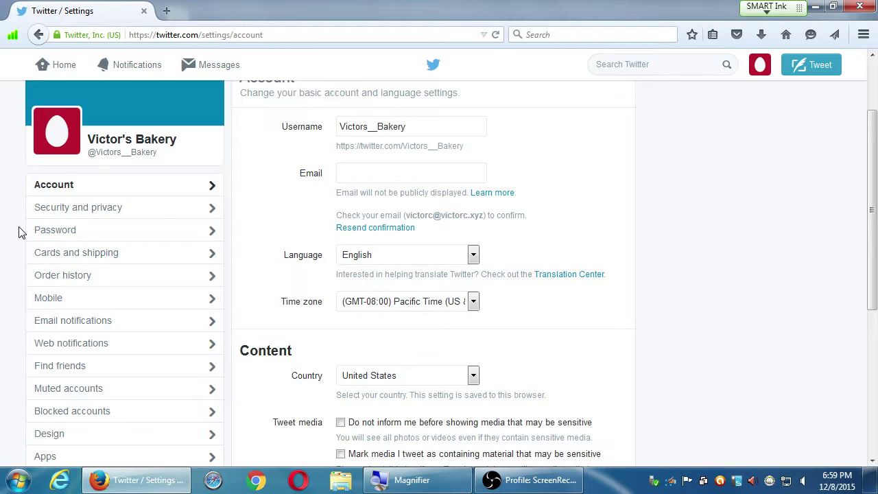
left_click(68, 323)
scroll(92, 328, "down", 3)
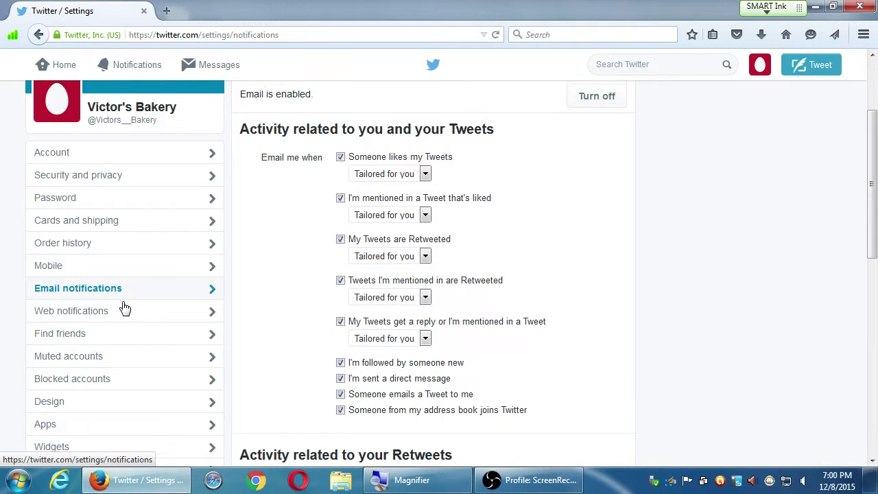
Turn off email beside 'Email is enabled' and confirm the settings were saved.
scroll(121, 308, "up", 1)
scroll(345, 343, "down", 8)
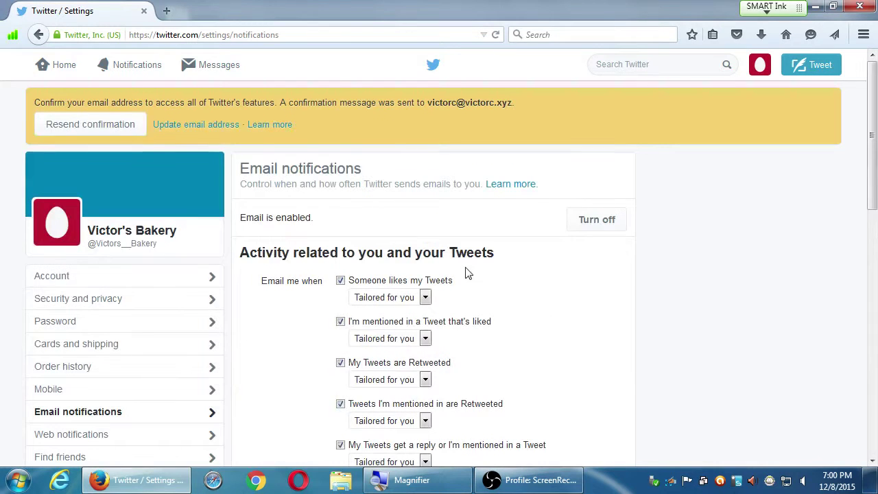
left_click(596, 221)
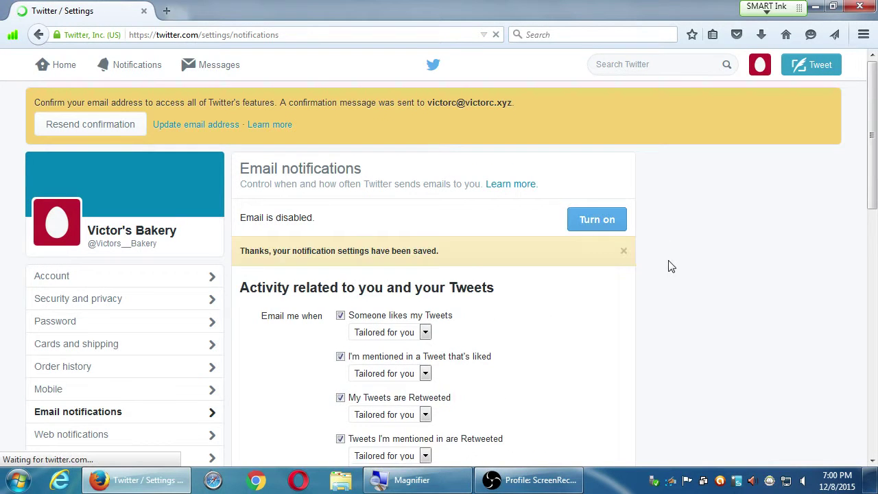
scroll(669, 266, "down", 4)
scroll(668, 266, "down", 5)
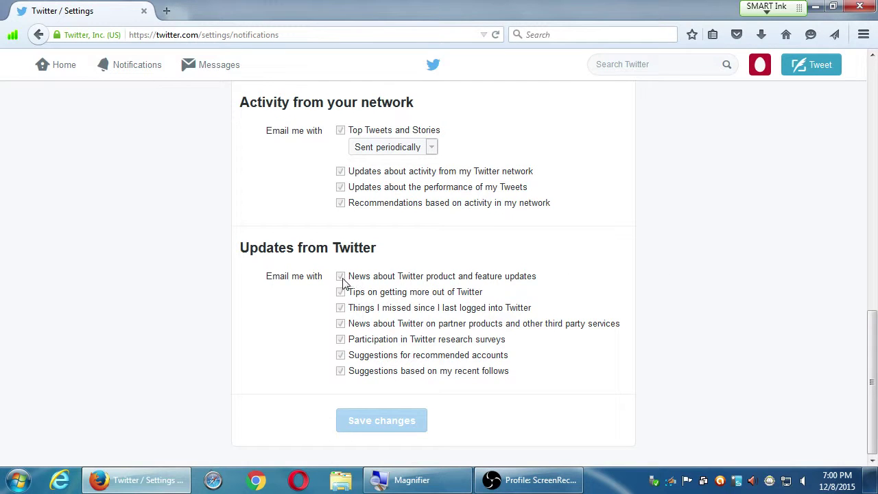
scroll(484, 337, "up", 7)
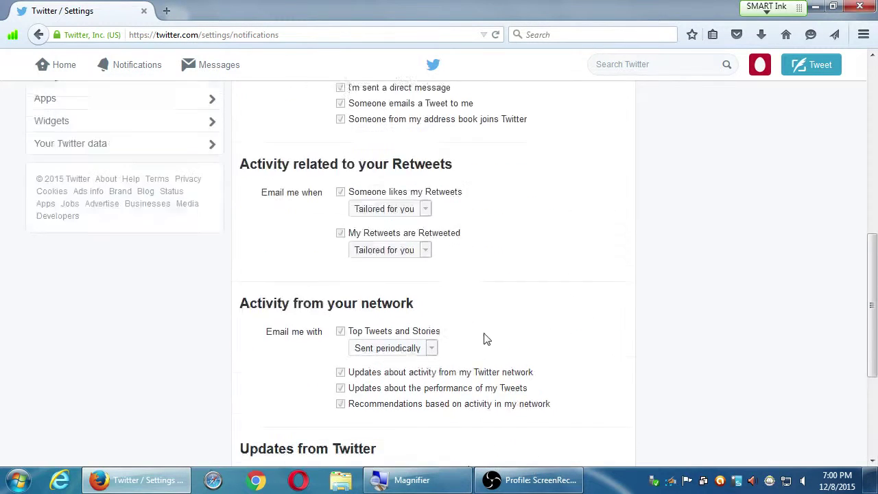
scroll(485, 308, "up", 2)
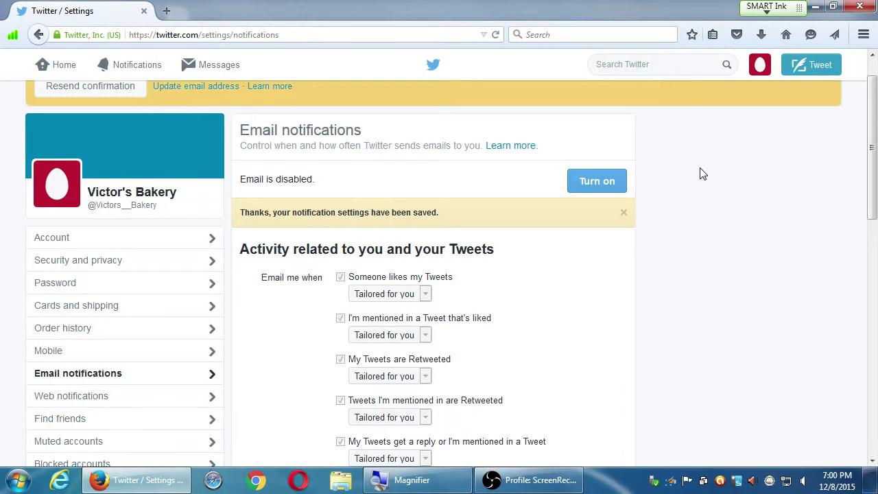
scroll(701, 233, "up", 1)
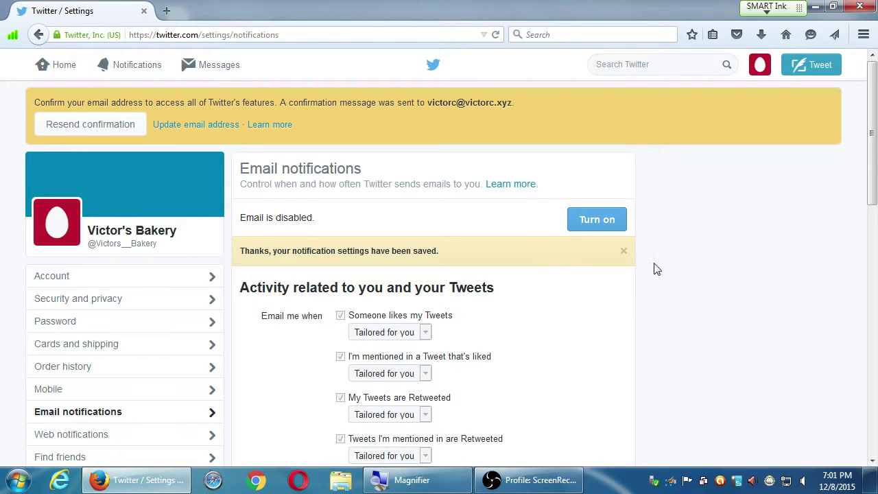
In Web notifications, set retweet and like notifications to 'By anyone'.
left_click(110, 442)
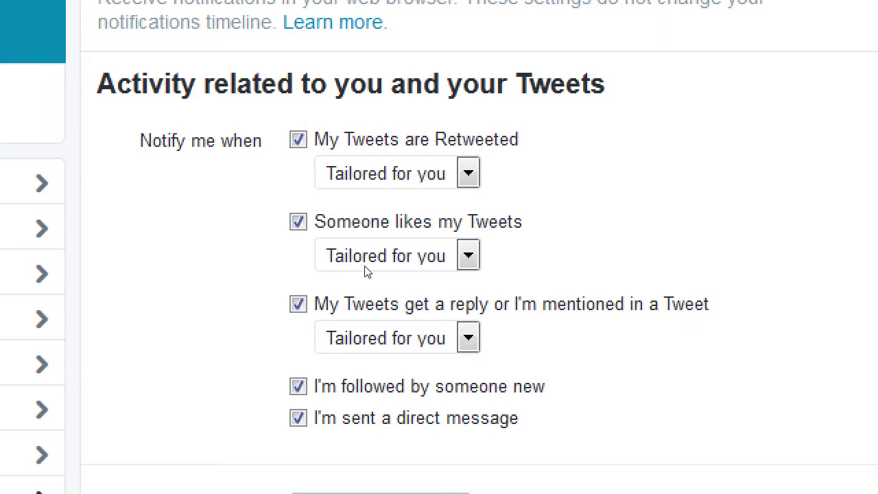
key("alt+Down")
key("Down")
key("Return")
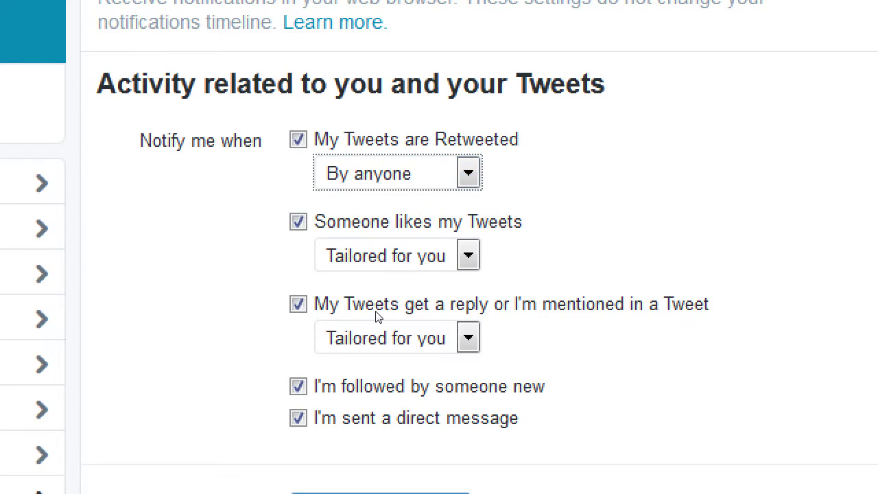
key("Tab")
key("alt+Down")
key("Down")
key("Return")
Set replies and mentions to 'By anyone' and save the web notification changes.
left_click(384, 351)
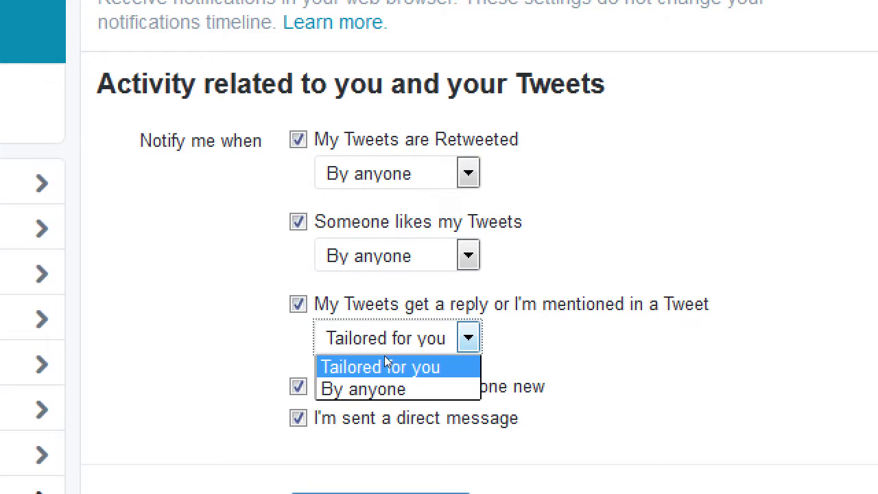
key("Down")
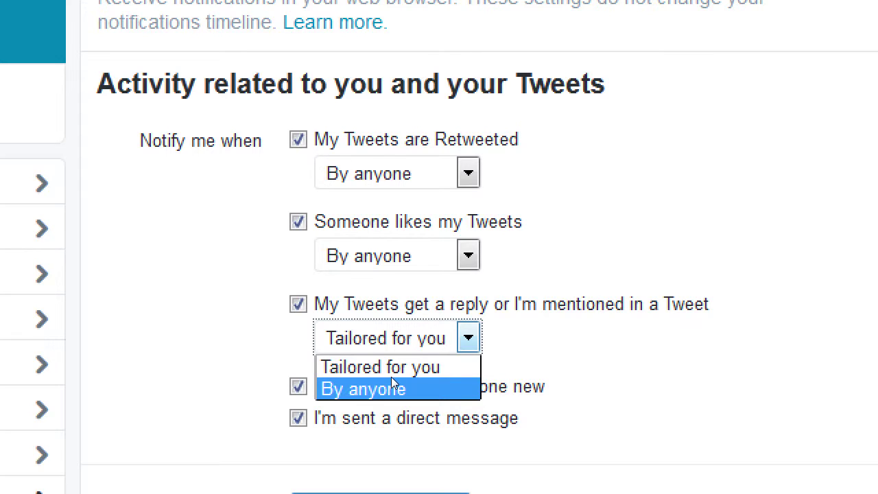
left_click(400, 384)
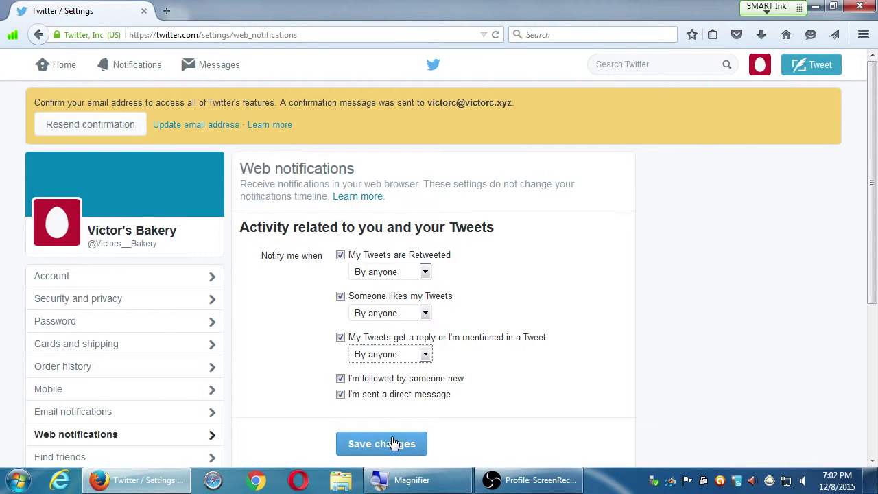
left_click(393, 443)
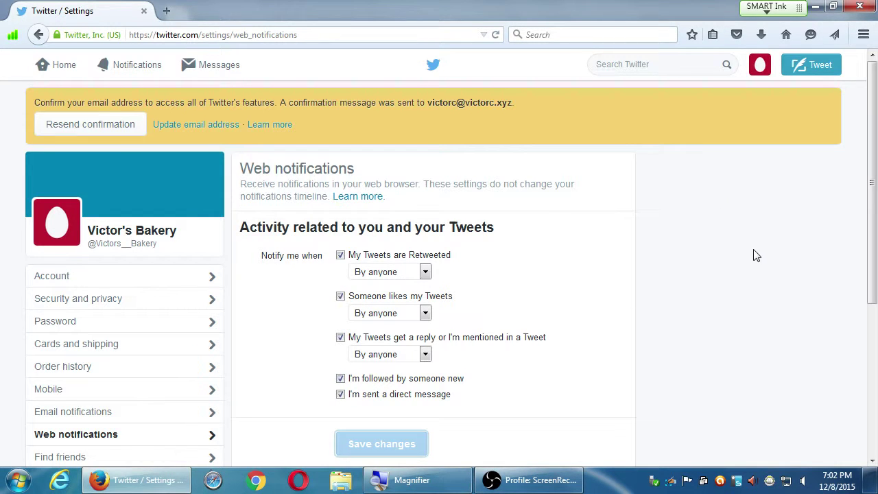
left_click(544, 480)
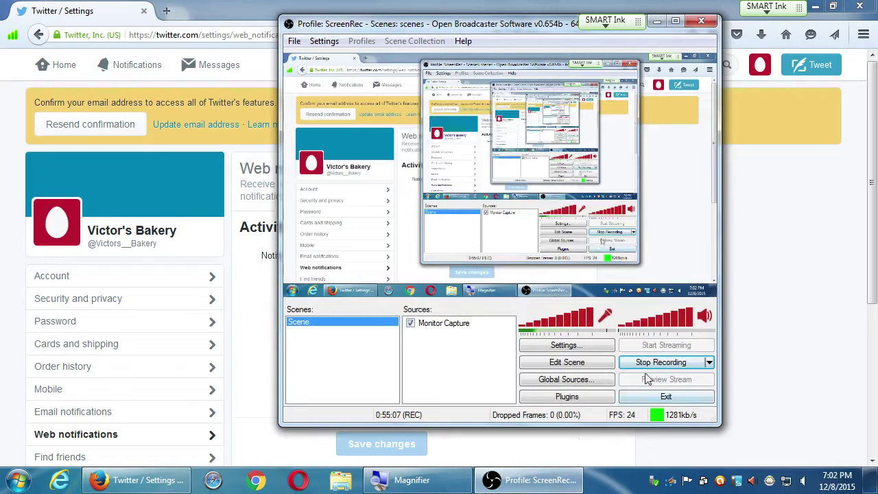